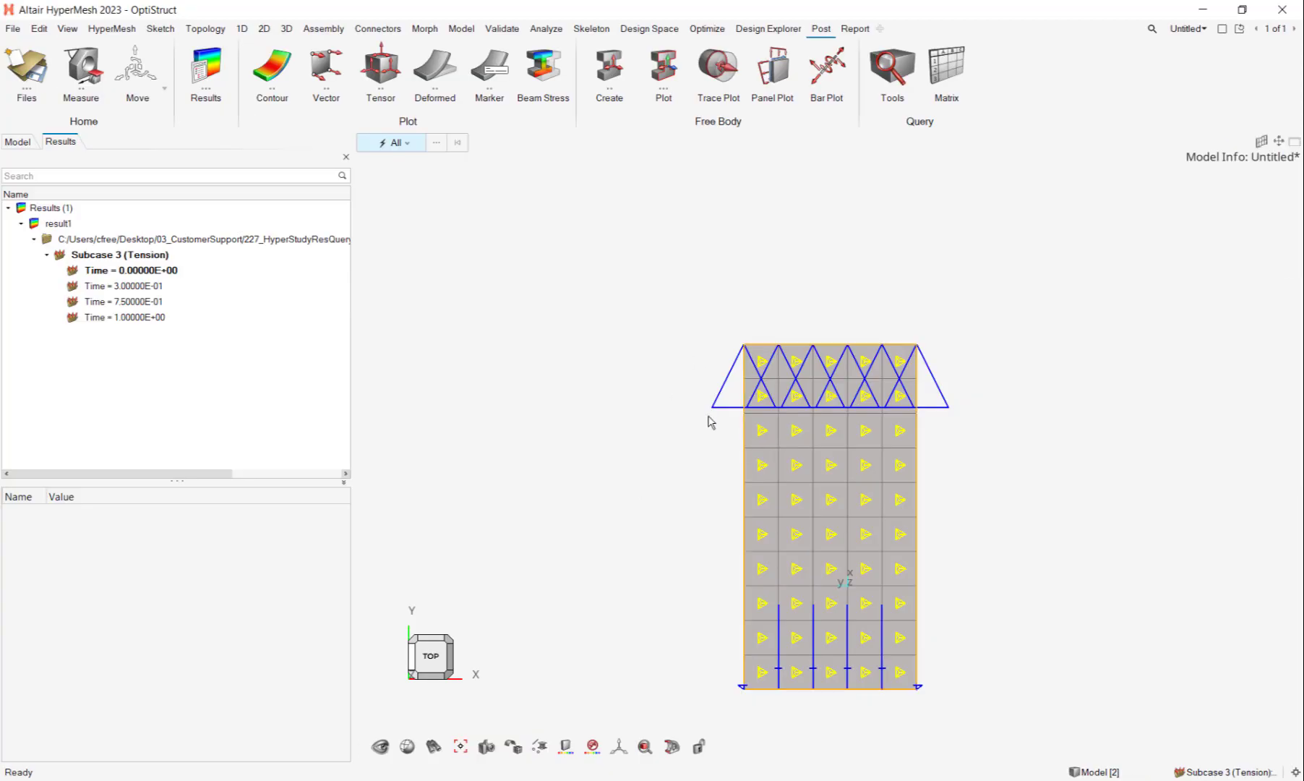
# Step: Rotate the model to view the Subcase 3 (Tension) results at an angle
pyautogui.moveTo(725, 460); pyautogui.dragTo(780, 297)
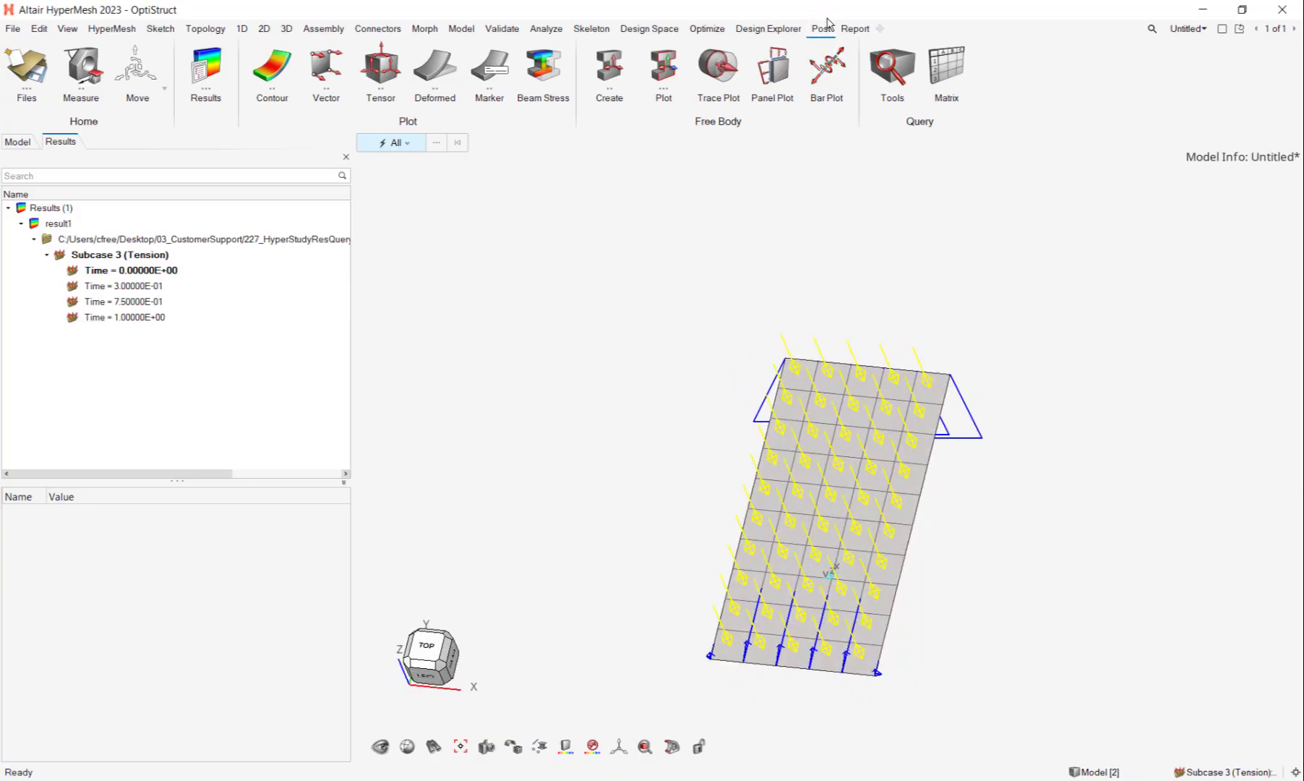
# Step: Add row 1: Applied Forces magnitude for all loadcases in the global system
pyautogui.click(894, 72)
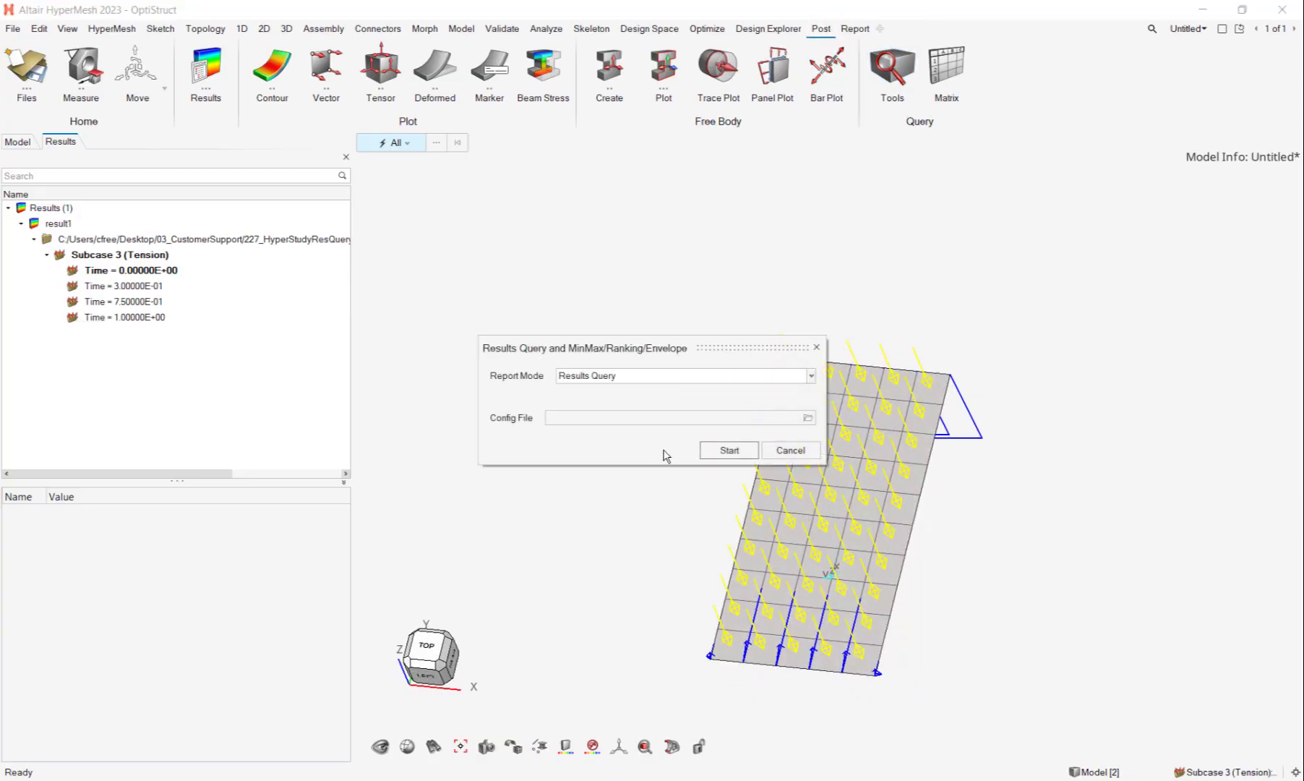
pyautogui.click(741, 451)
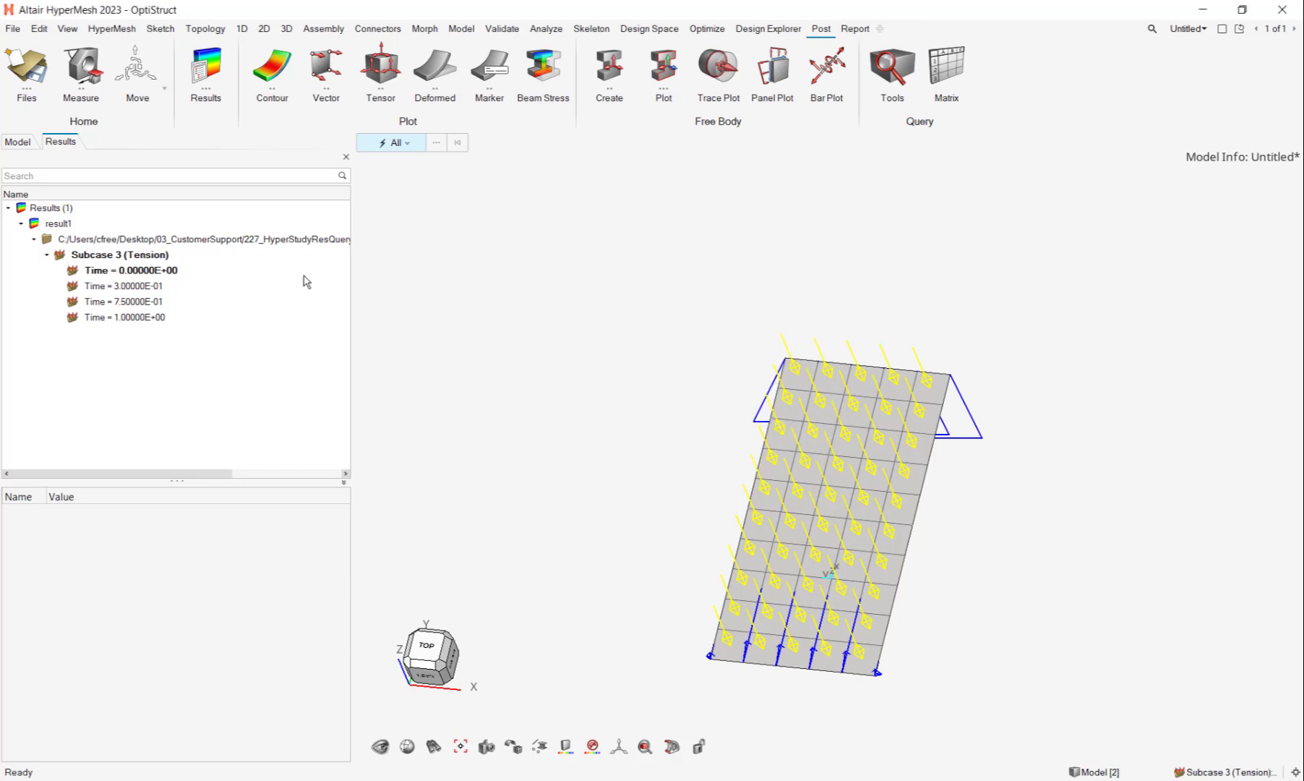
pyautogui.click(246, 280)
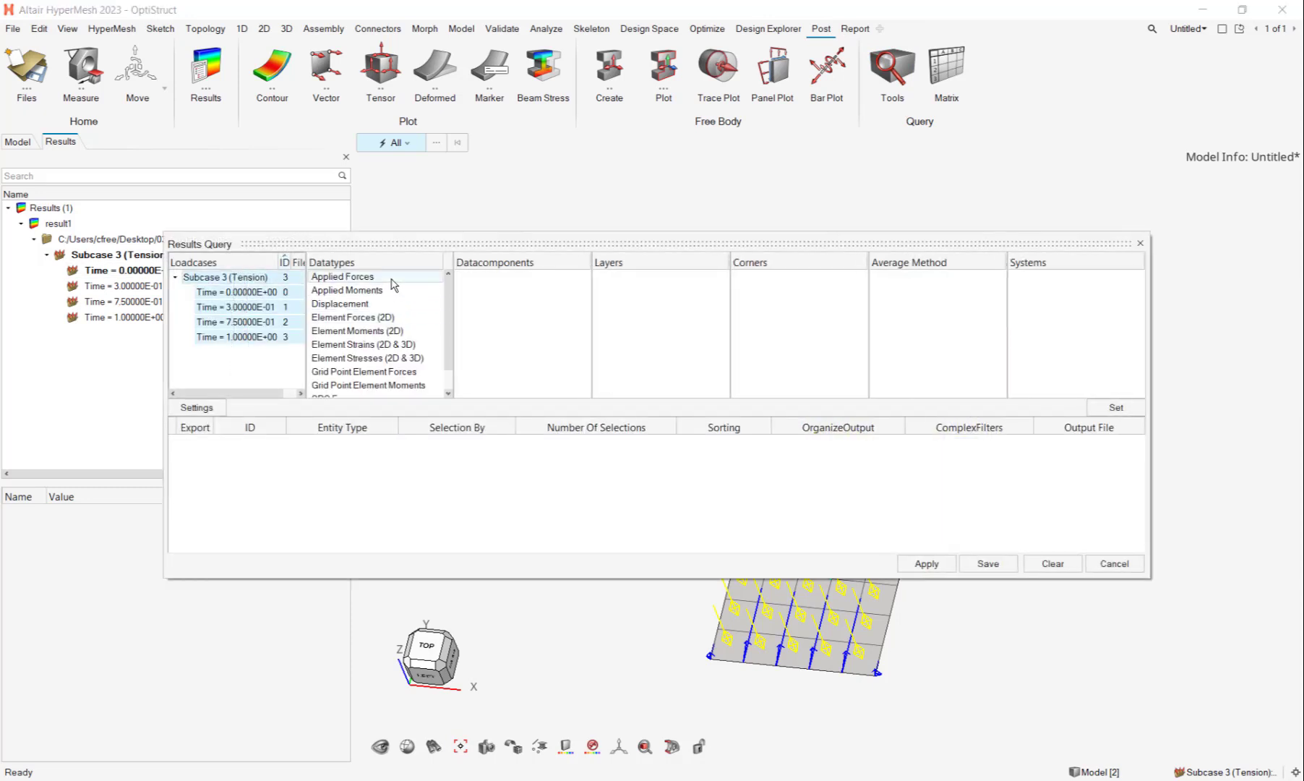
pyautogui.click(384, 277)
pyautogui.click(477, 317)
pyautogui.click(1027, 290)
pyautogui.click(1113, 409)
# Step: Set row 1's output file to myResultsQuery.csv on the Desktop, replacing the existing file
pyautogui.click(1091, 441)
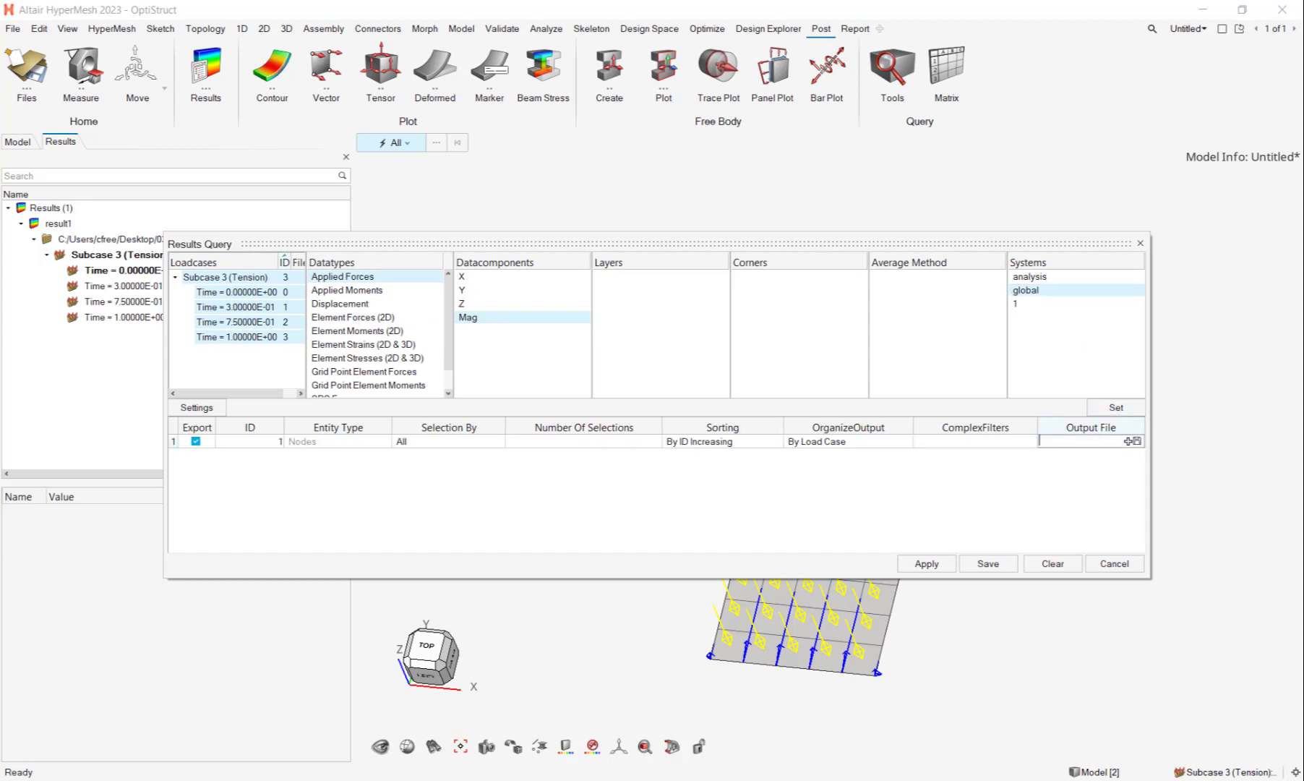
pyautogui.click(1136, 441)
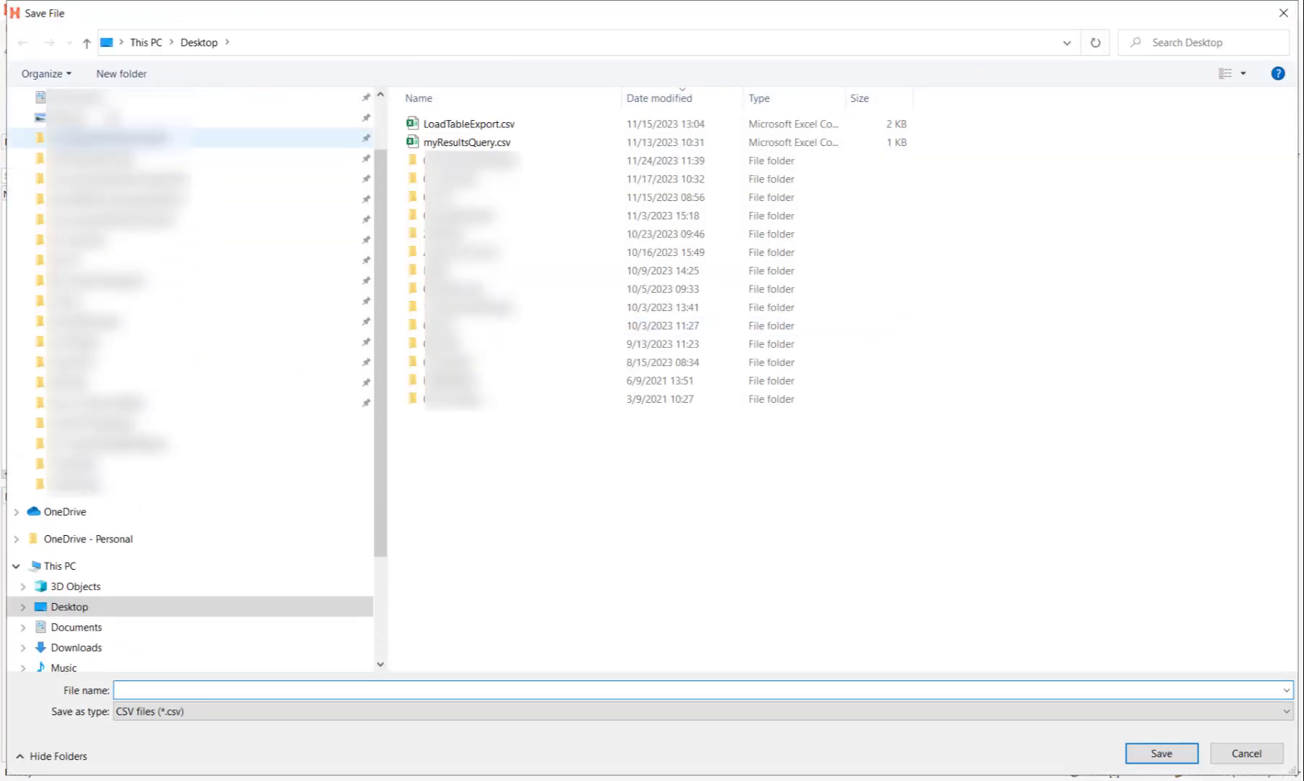
pyautogui.click(469, 123)
pyautogui.click(549, 144)
pyautogui.click(1161, 753)
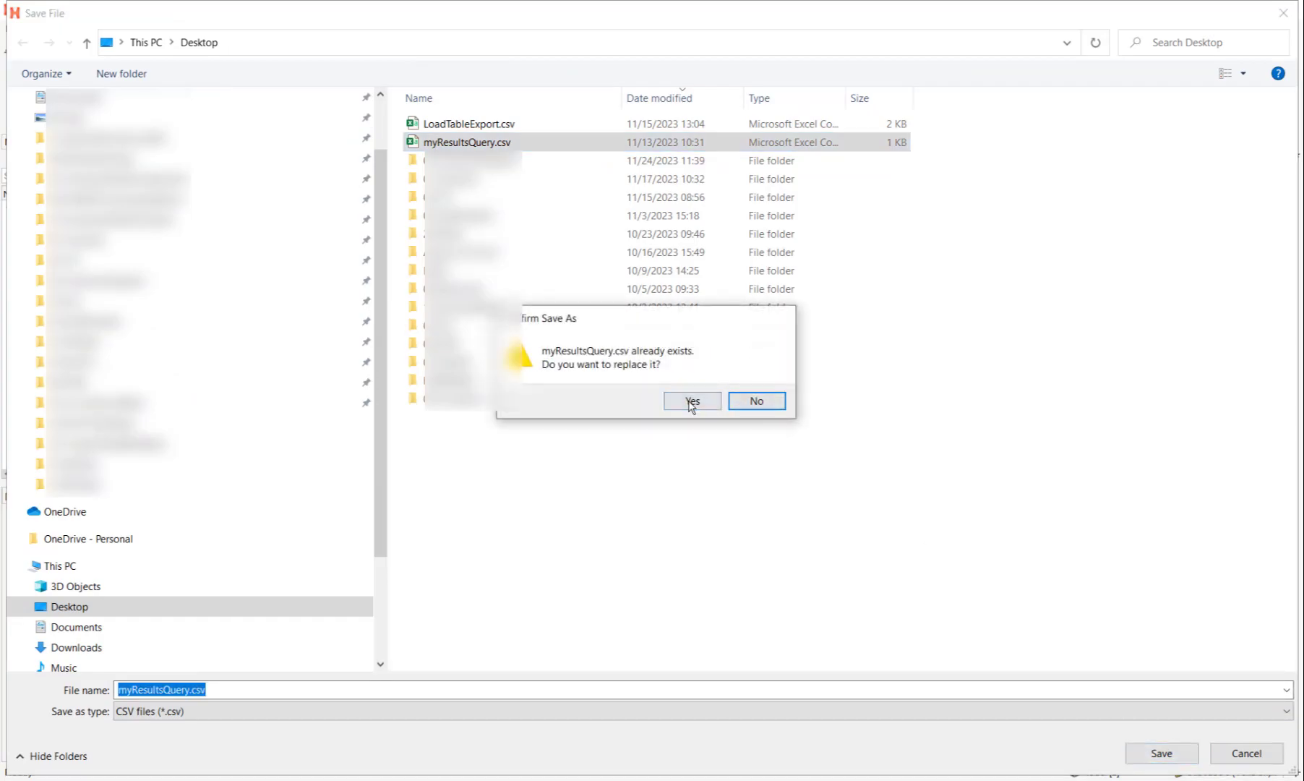
pyautogui.click(690, 403)
# Step: Save the query configuration to the Desktop
pyautogui.click(989, 563)
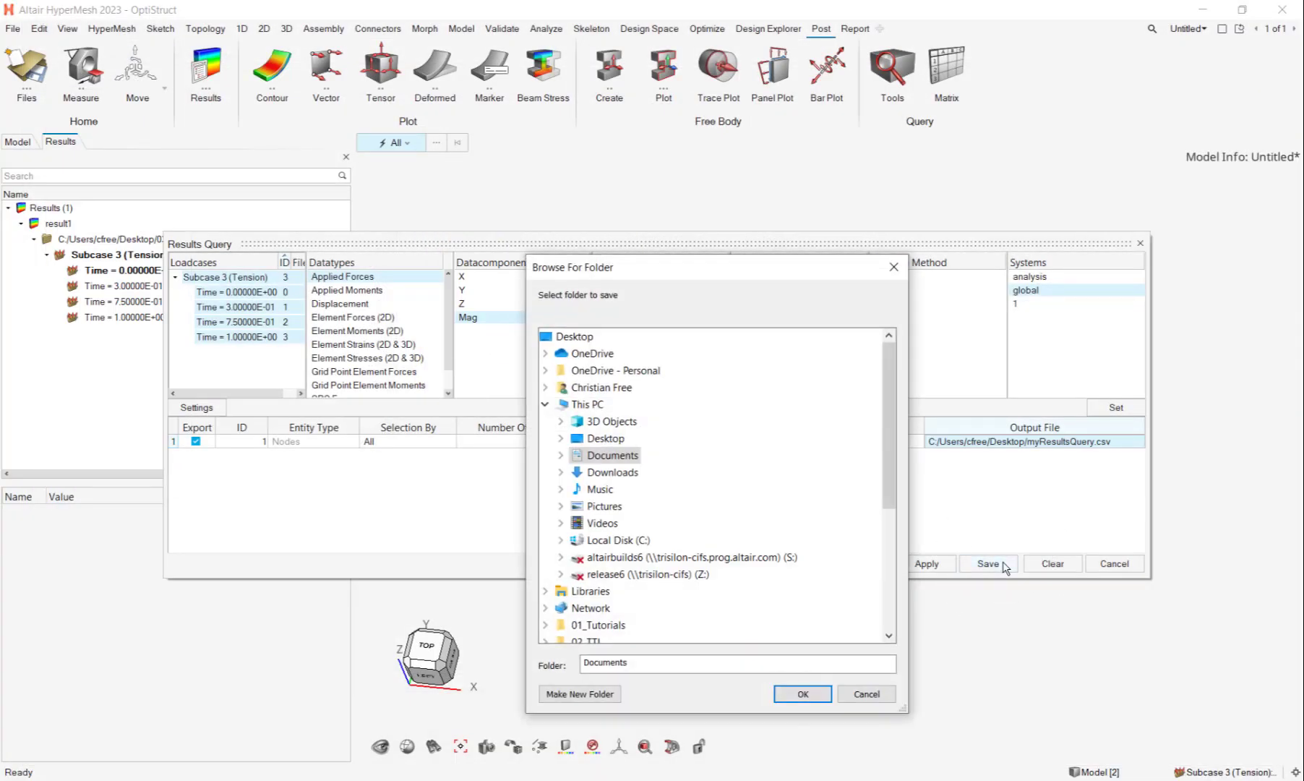
pyautogui.click(603, 438)
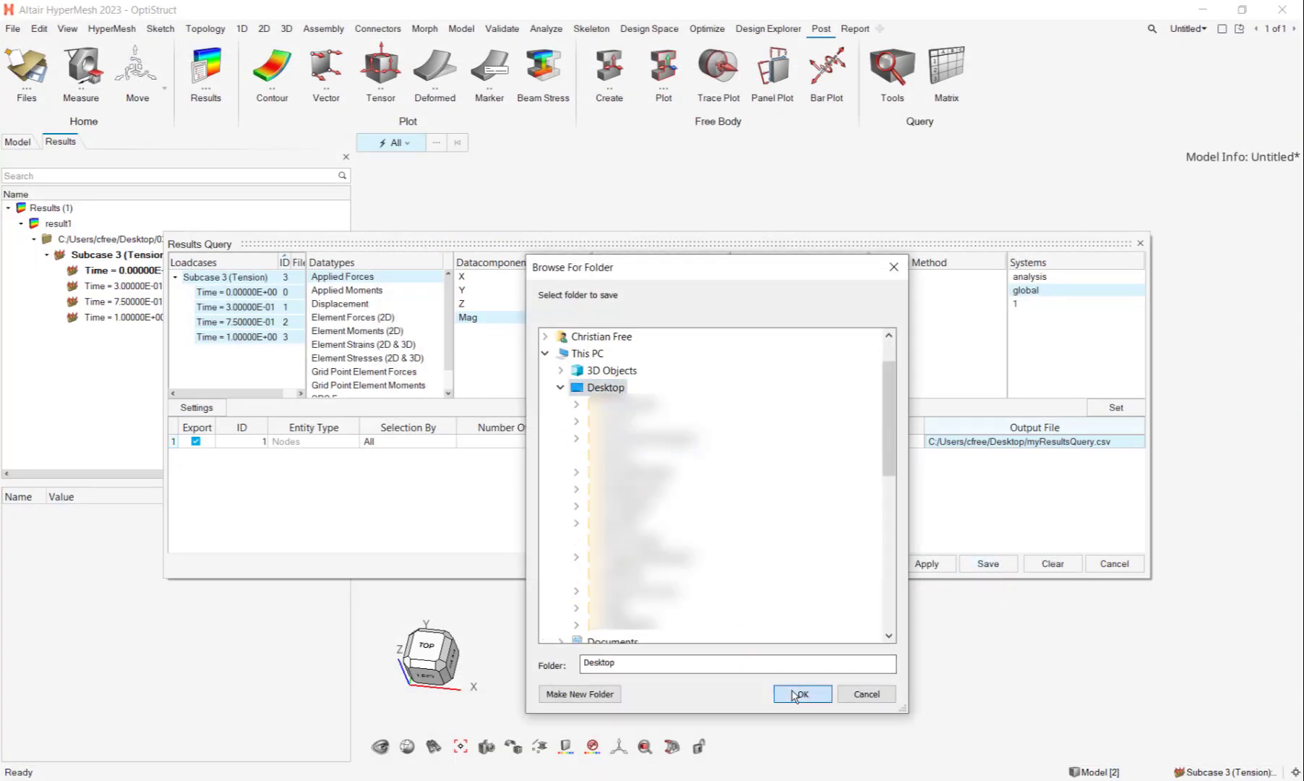
pyautogui.click(802, 693)
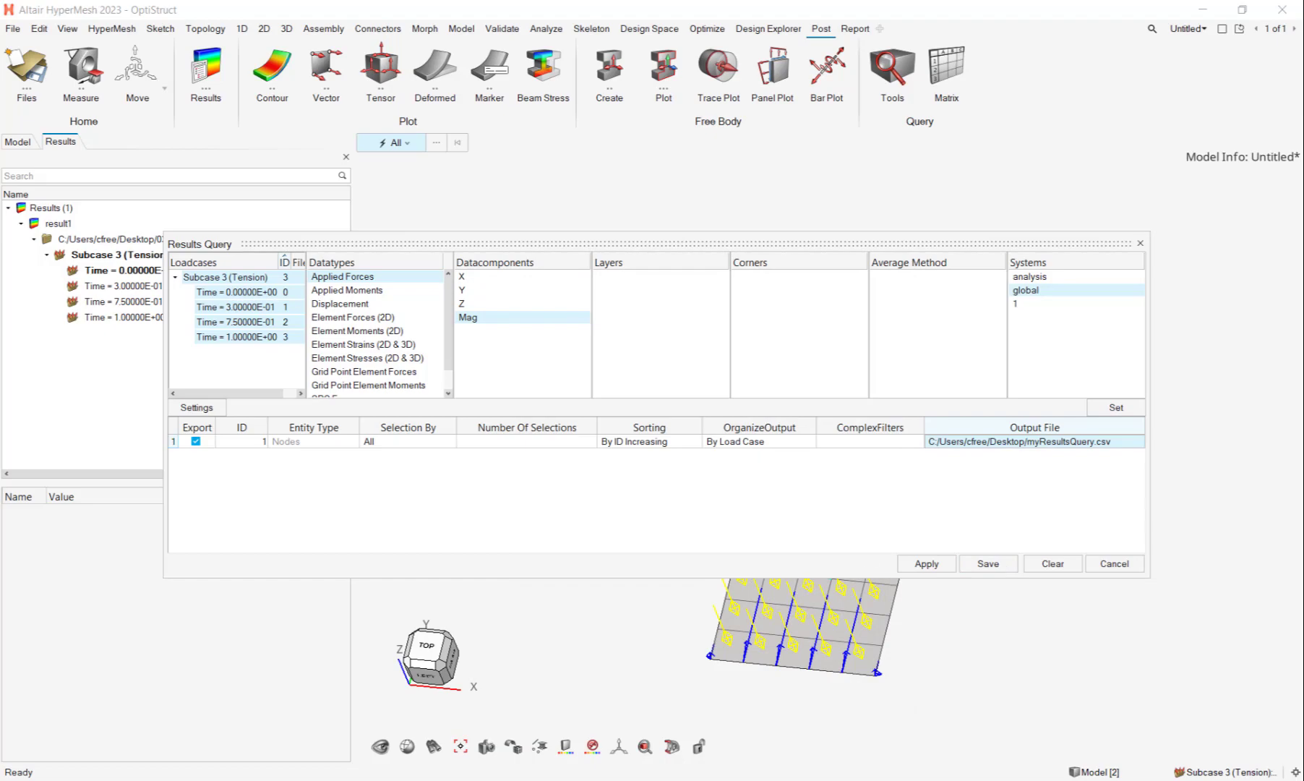
# Step: Compare queryconfig.tcl and queryconfig.xml in Notepad++, finishing on queryconfig.xml
pyautogui.hotkey('alt', 'Tab')
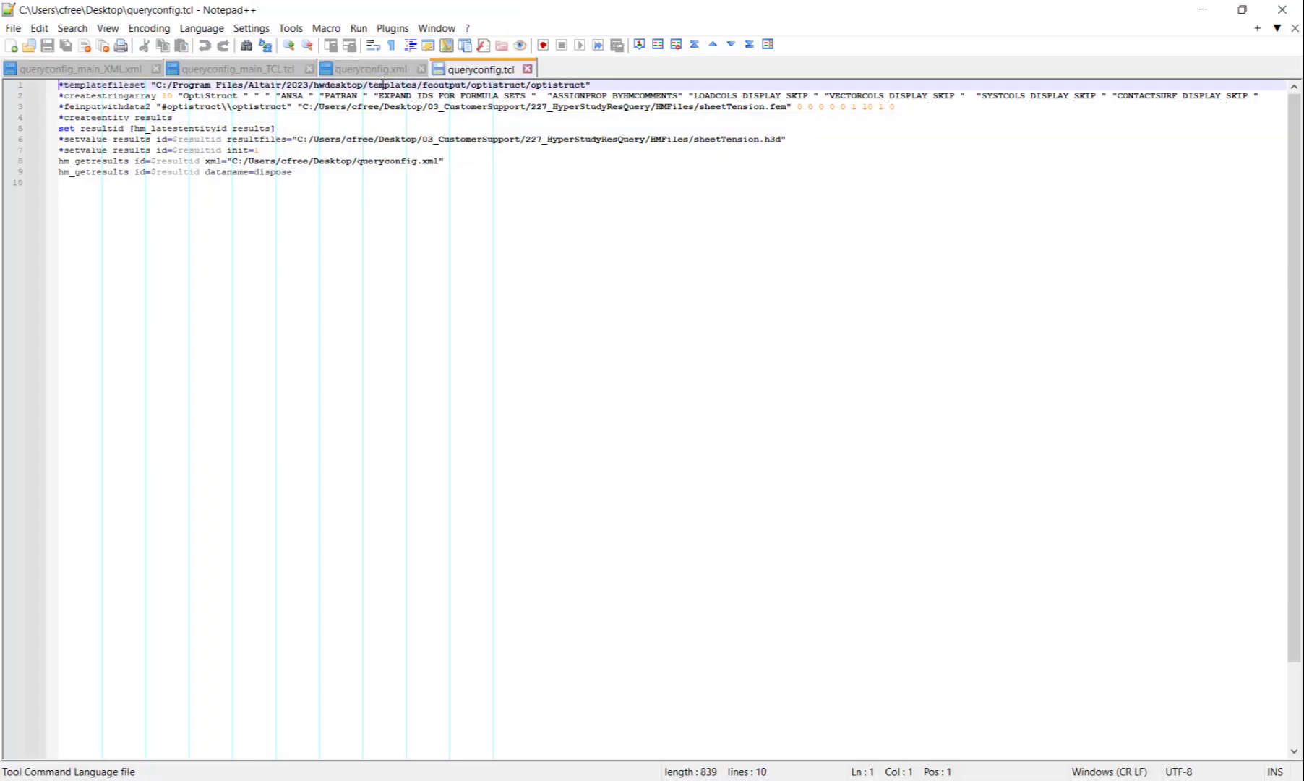
pyautogui.click(372, 71)
pyautogui.click(443, 71)
pyautogui.click(394, 71)
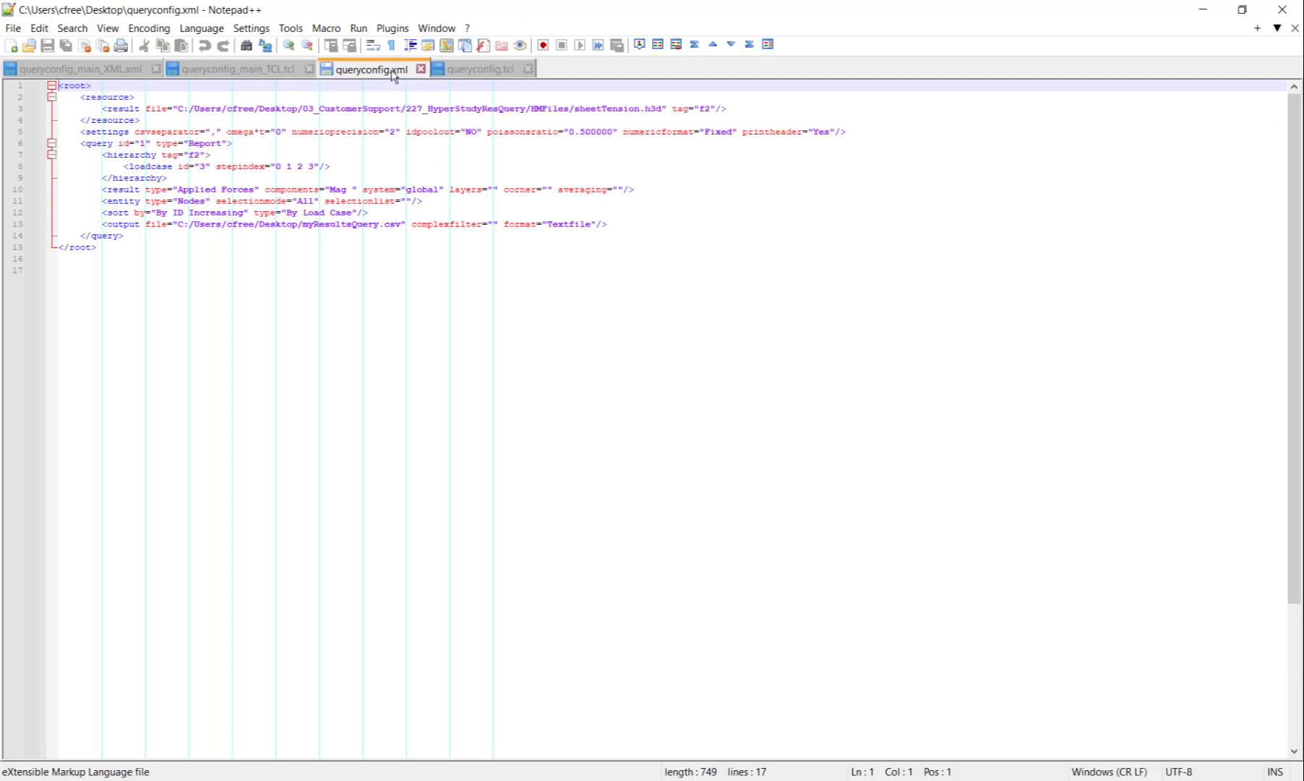
pyautogui.click(461, 69)
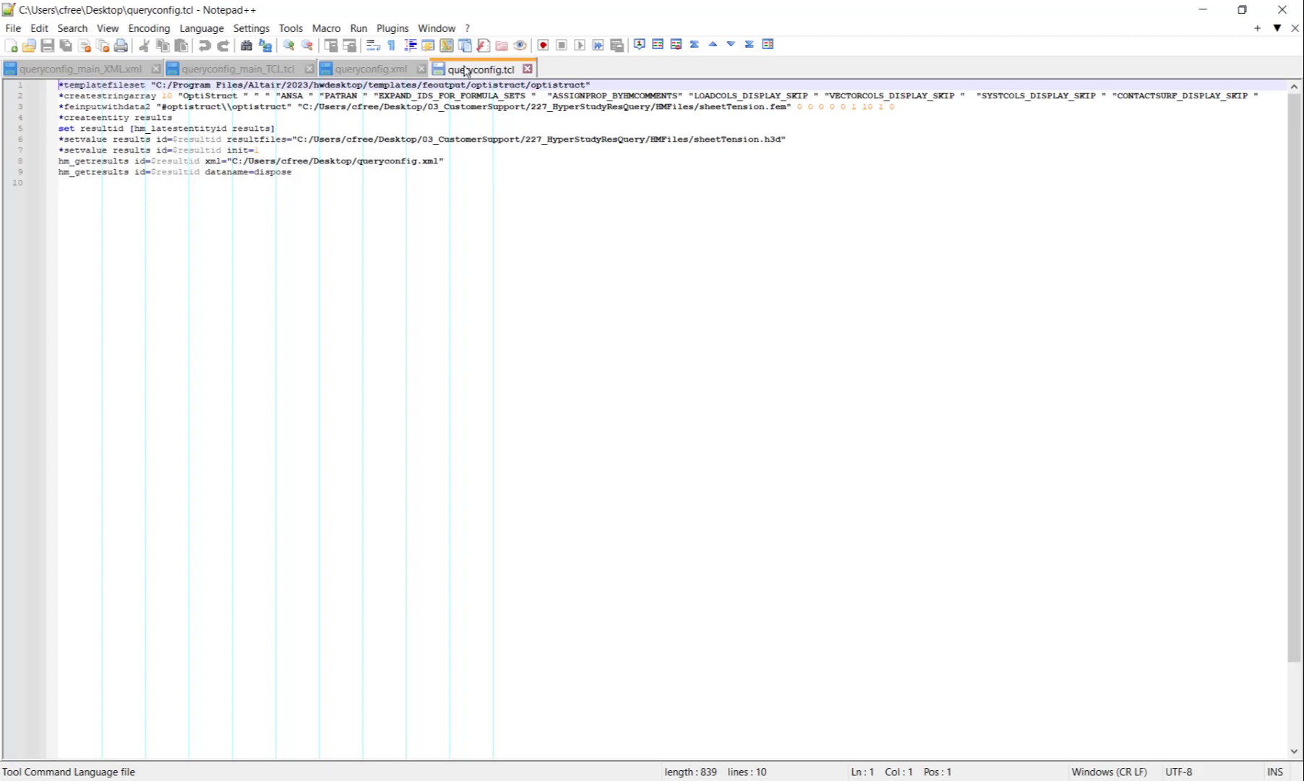
pyautogui.click(401, 71)
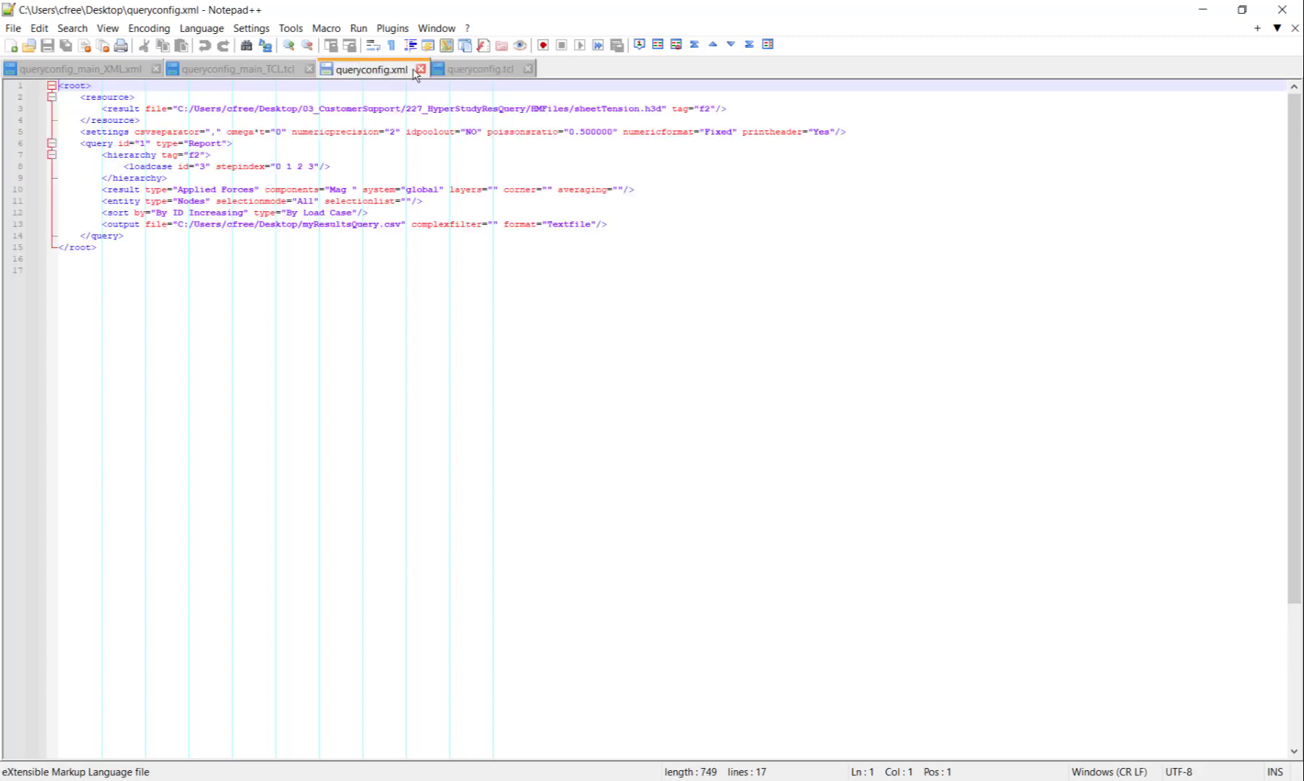
pyautogui.click(477, 69)
pyautogui.click(354, 70)
# Step: Close queryconfig.xml and queryconfig.tcl, and highlight the sheetTension.fem path in the main TCL script
pyautogui.click(420, 68)
pyautogui.click(416, 69)
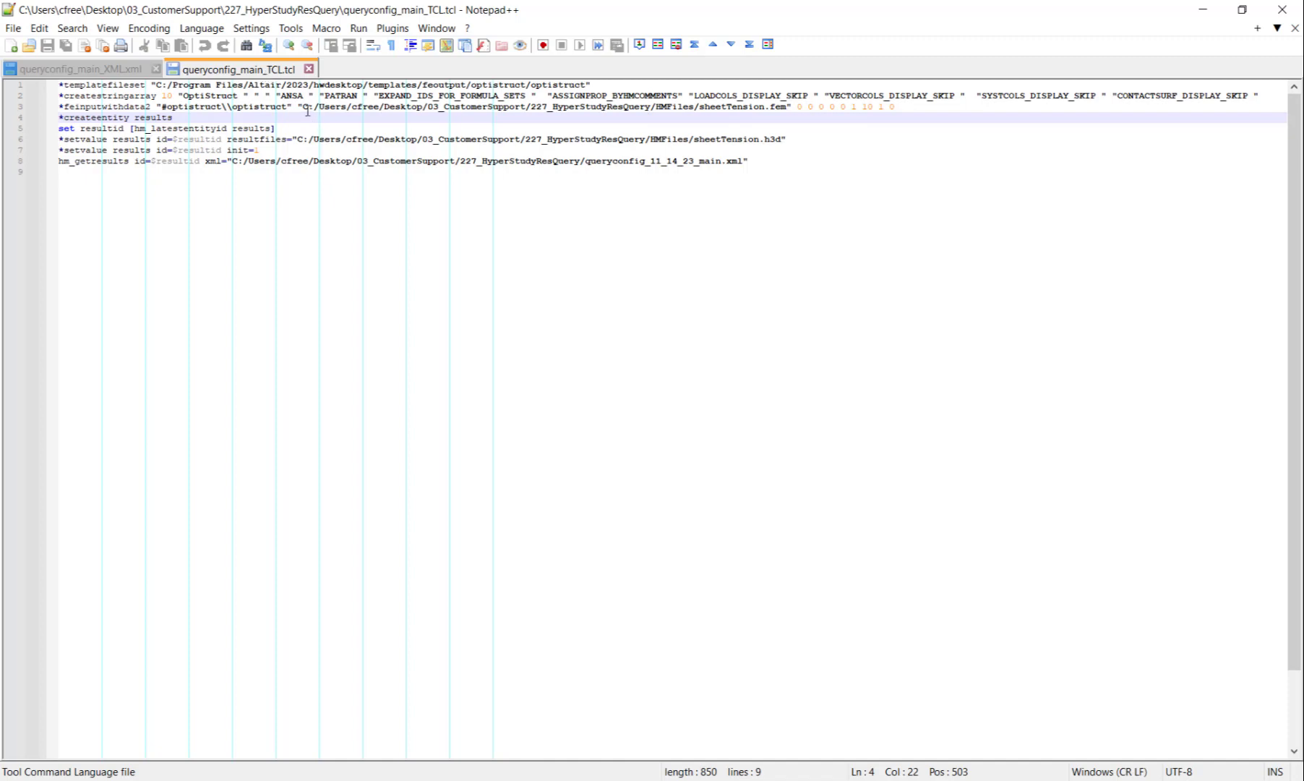
pyautogui.moveTo(302, 109); pyautogui.dragTo(785, 114)
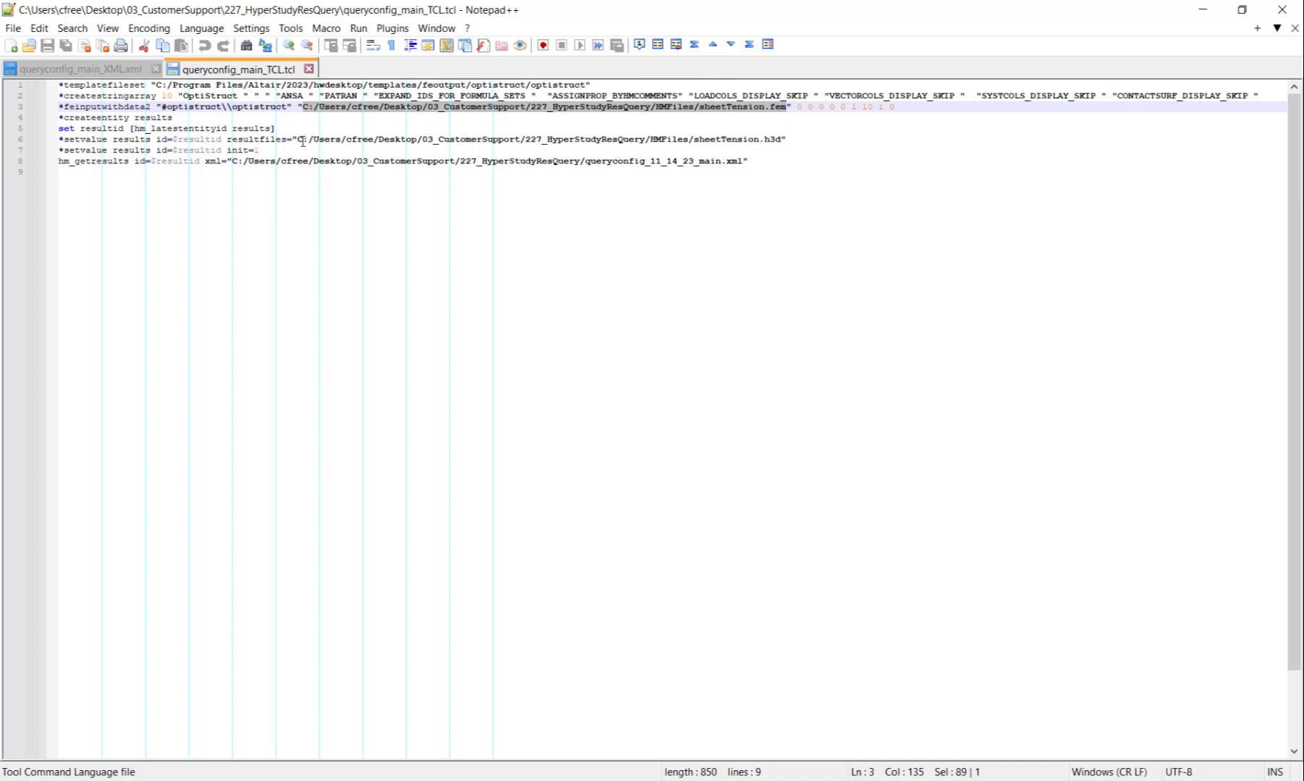
# Step: Highlight the h3d and XML paths, then move queryconfig_main_XML.xml after the TCL tab
pyautogui.moveTo(304, 139); pyautogui.dragTo(781, 141)
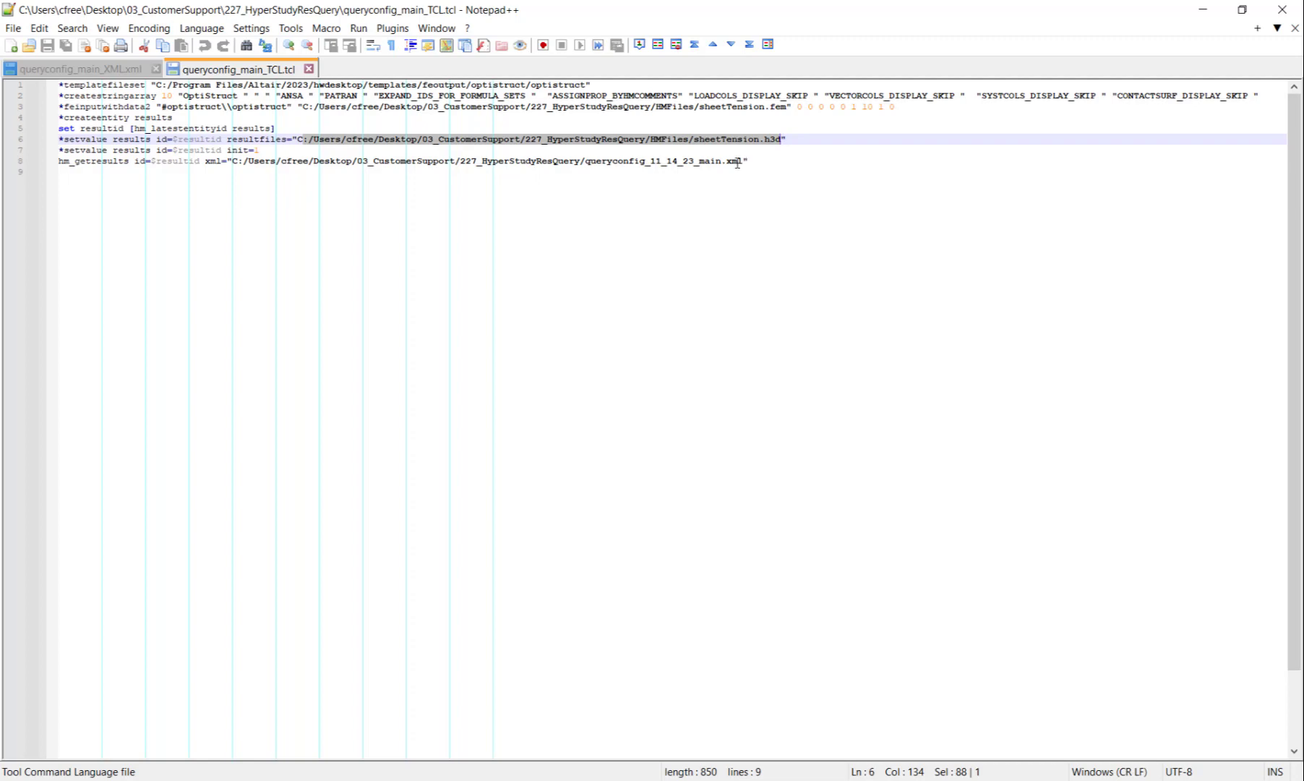
pyautogui.moveTo(745, 161); pyautogui.dragTo(458, 160)
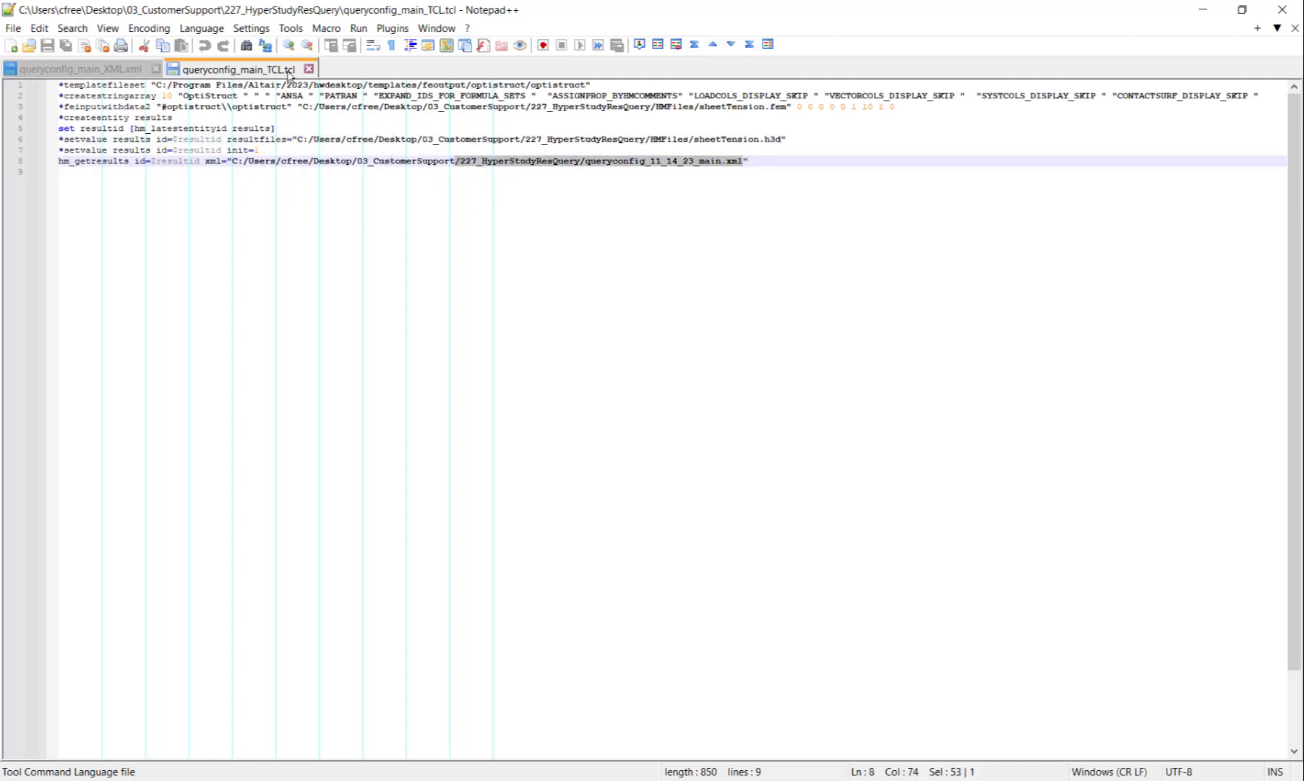
pyautogui.moveTo(88, 72); pyautogui.dragTo(664, 108)
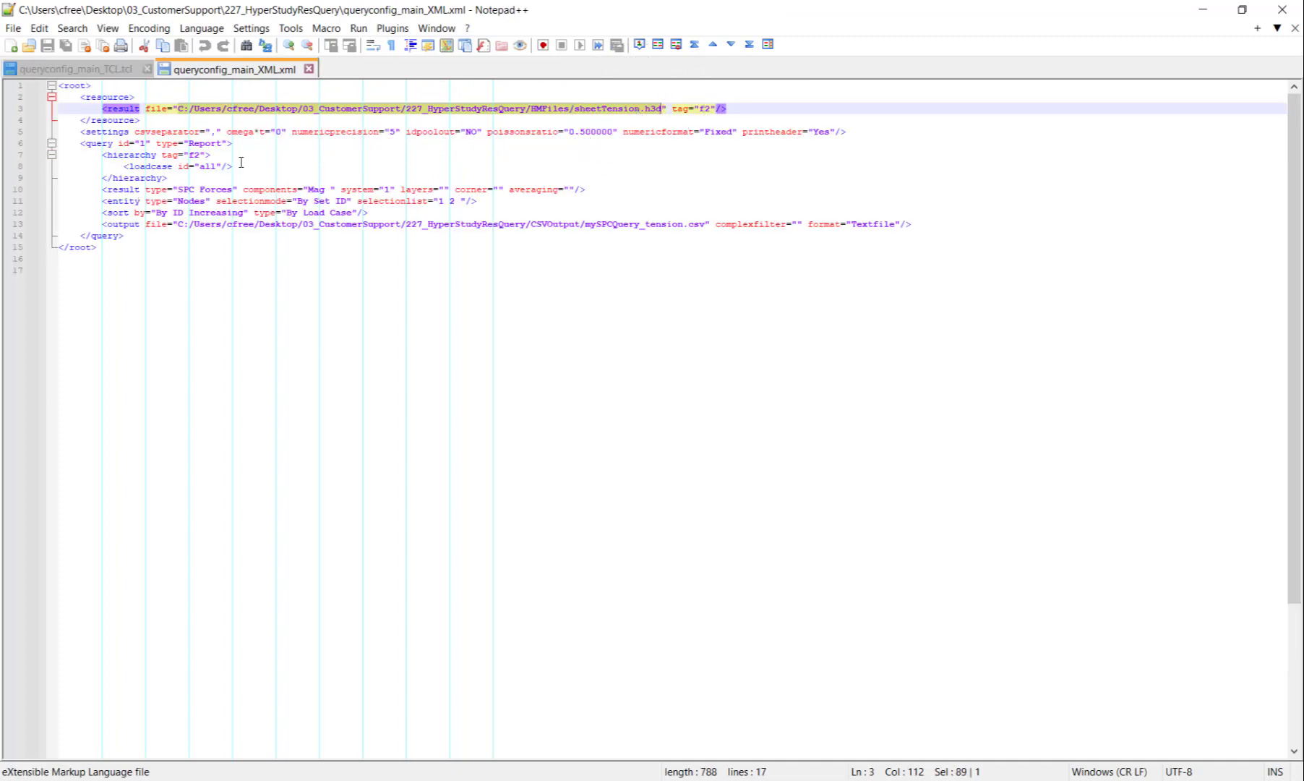
# Step: In the main XML file, highlight loadcase id="all", numericprecision and the CSV output path
pyautogui.moveTo(243, 166); pyautogui.dragTo(124, 166)
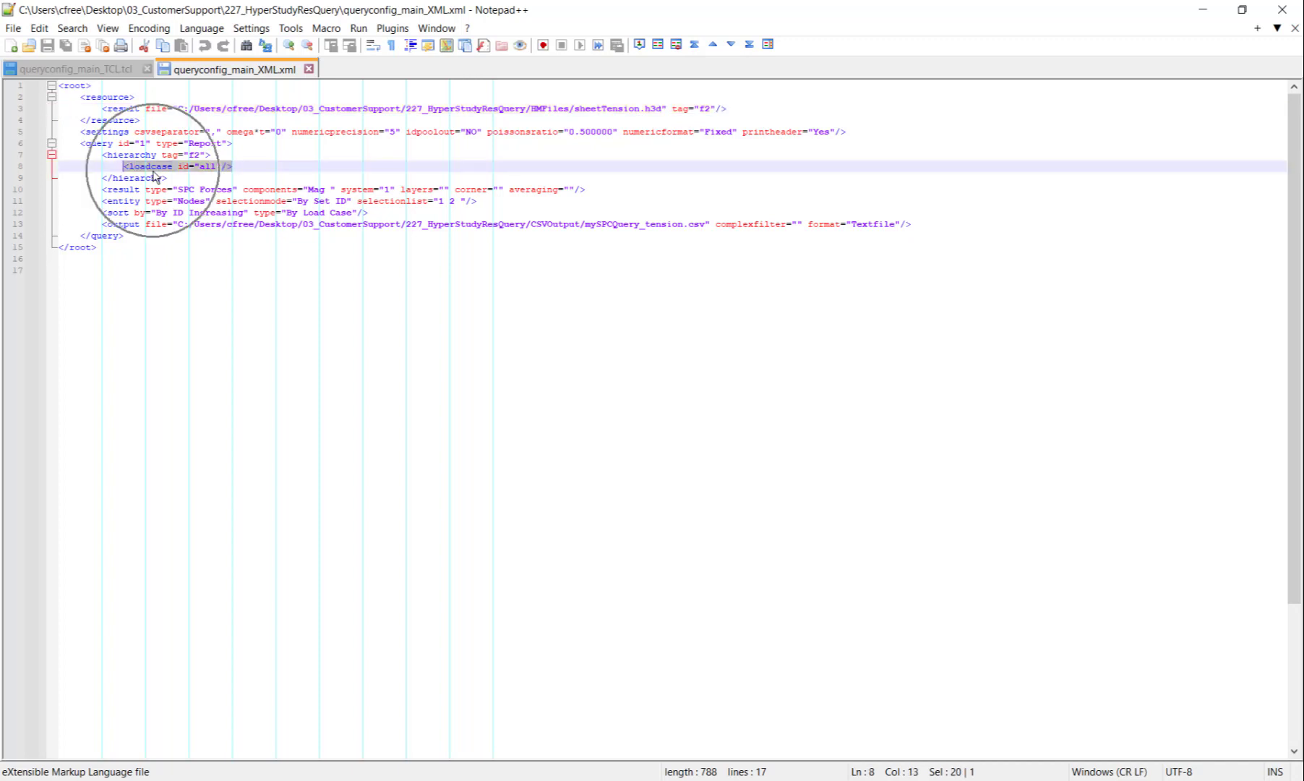
pyautogui.rightClick(154, 173)
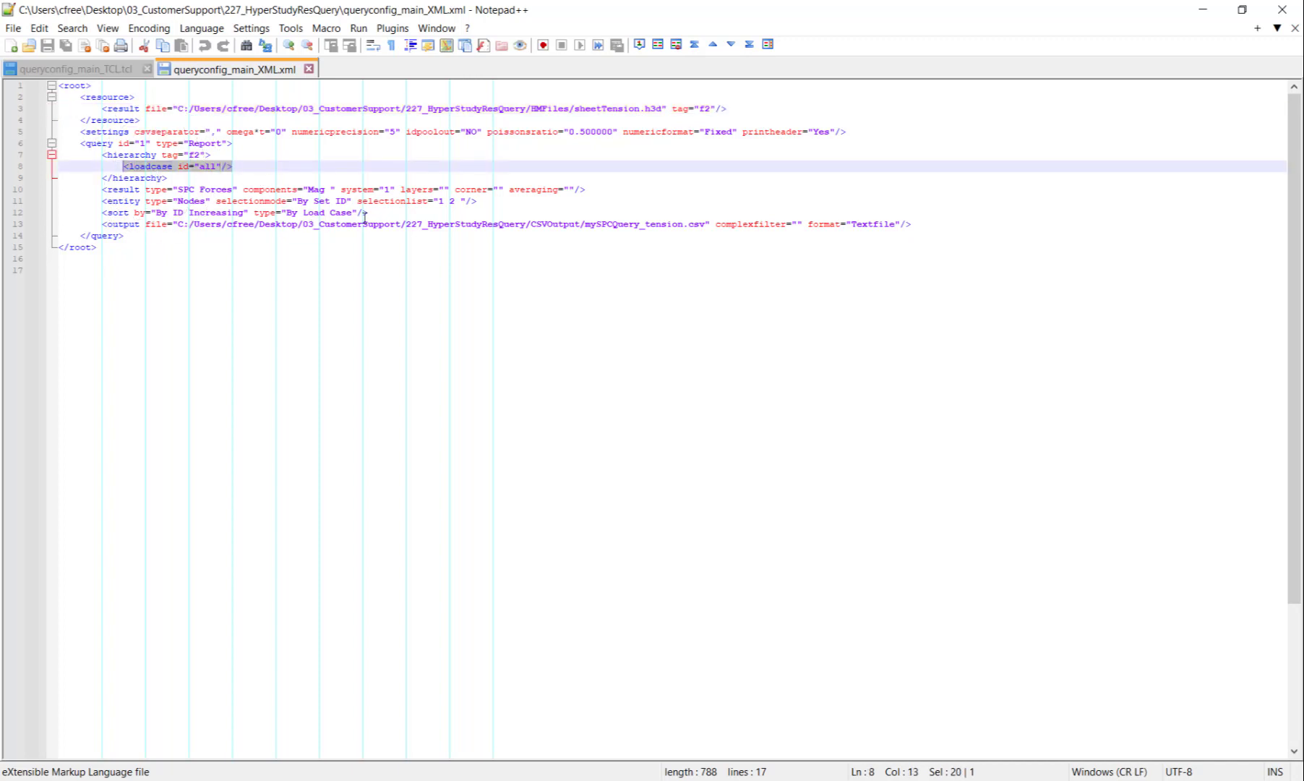
pyautogui.moveTo(397, 133); pyautogui.dragTo(391, 133)
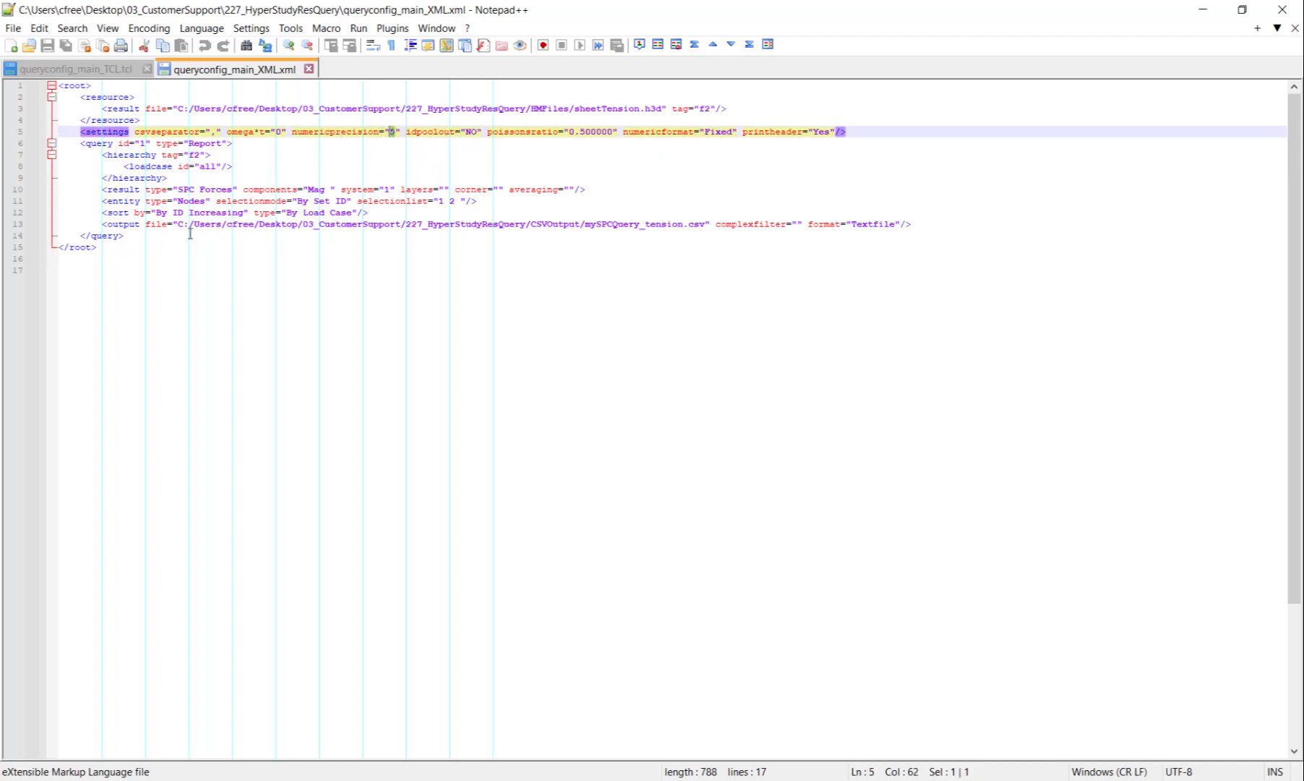
pyautogui.moveTo(177, 226); pyautogui.dragTo(706, 224)
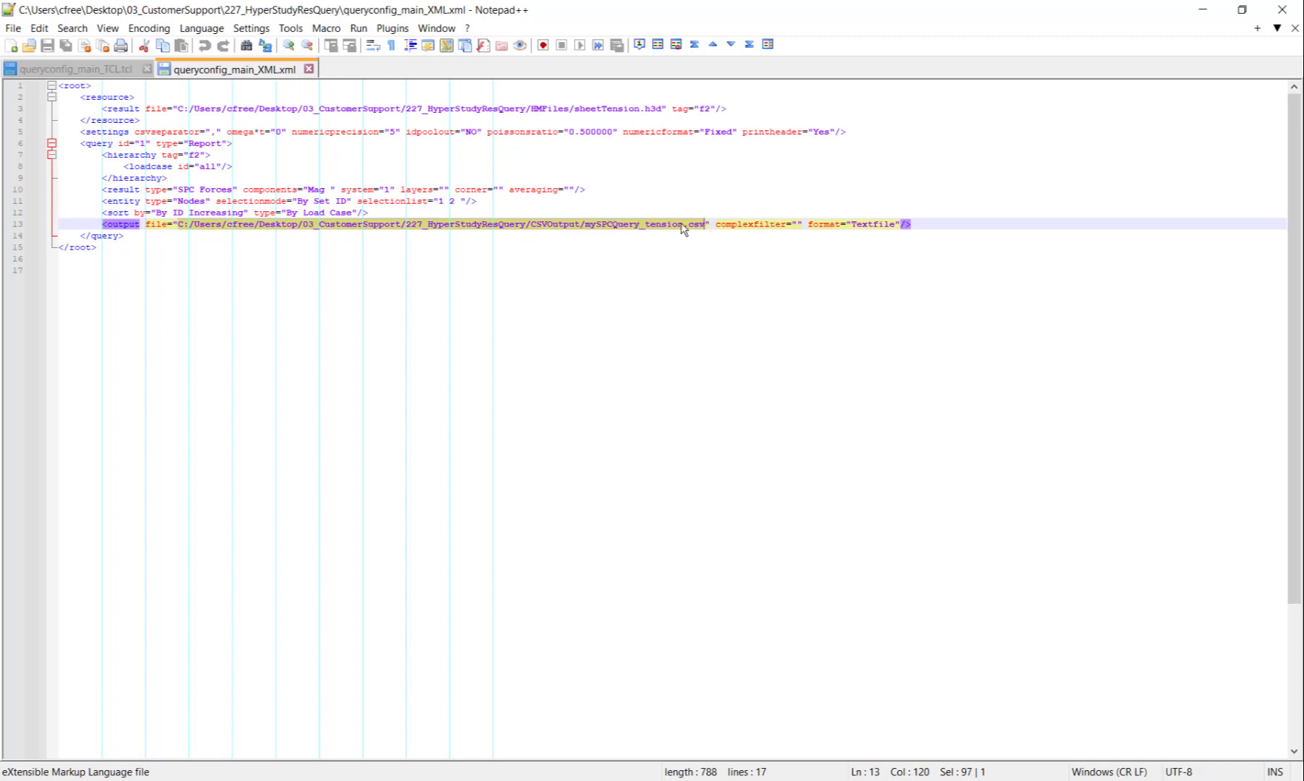
pyautogui.click(323, 258)
# Step: In the main TCL script, highlight the fem, h3d and xml file extensions
pyautogui.click(119, 73)
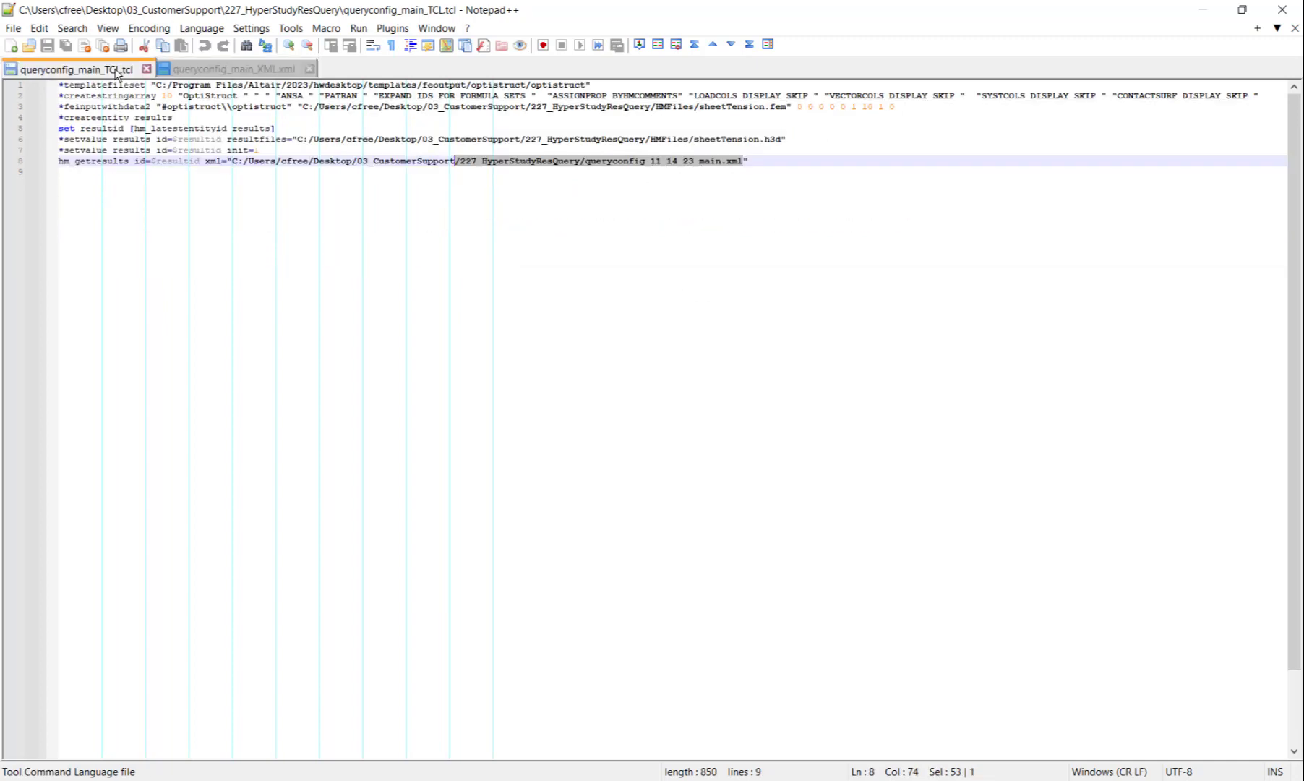
pyautogui.click(276, 78)
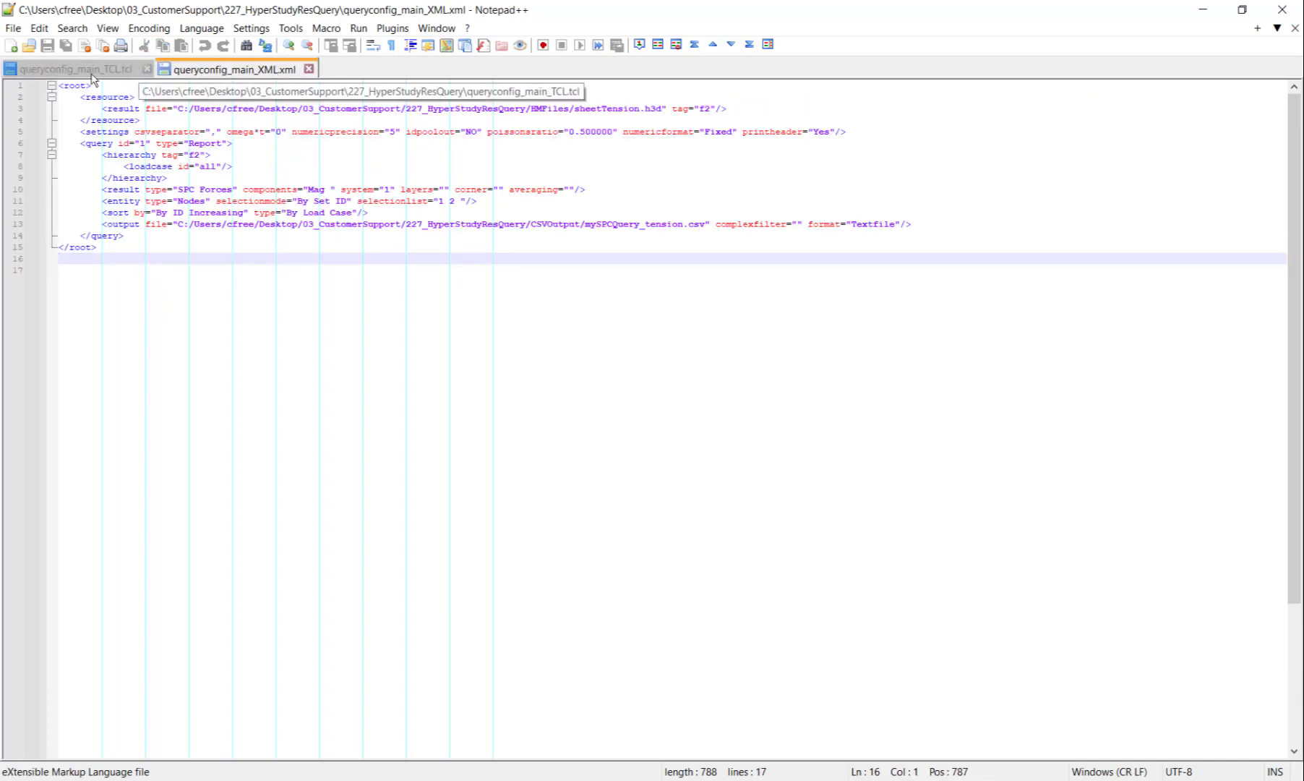
pyautogui.click(93, 73)
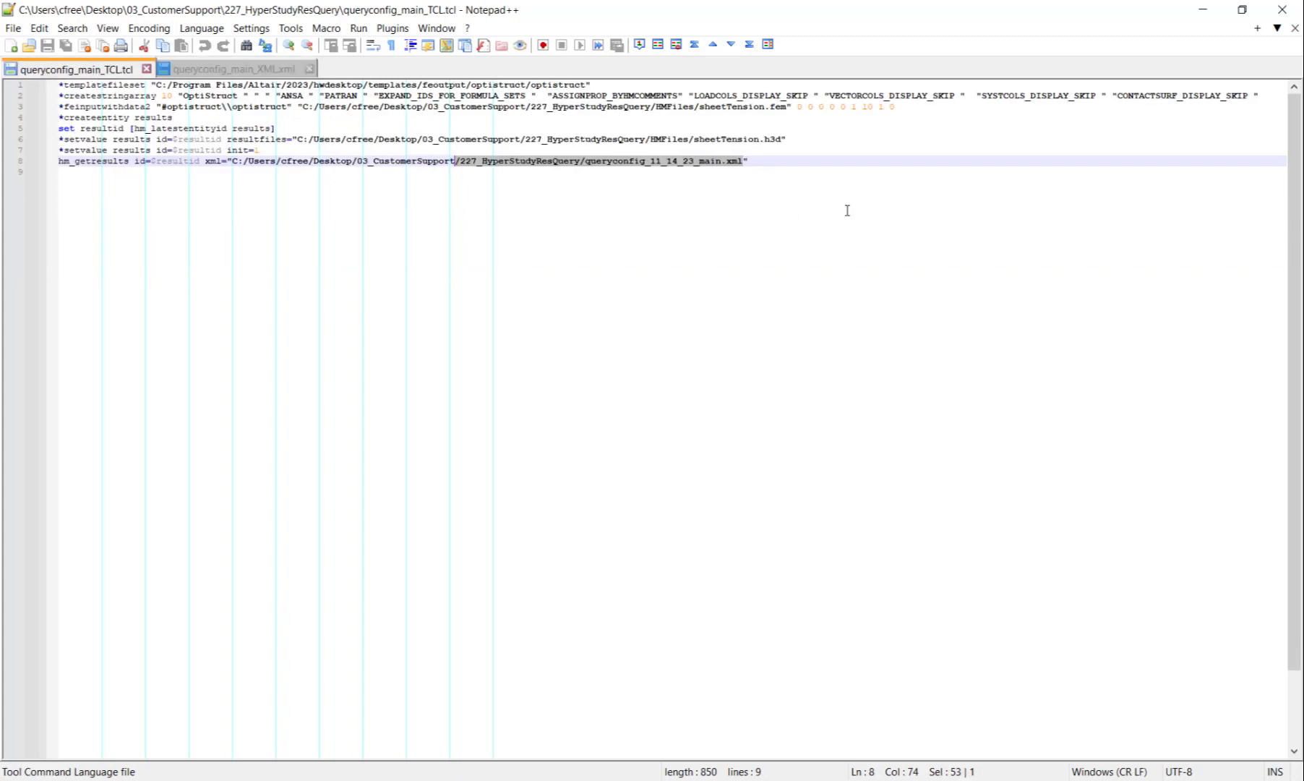
pyautogui.doubleClick(779, 106)
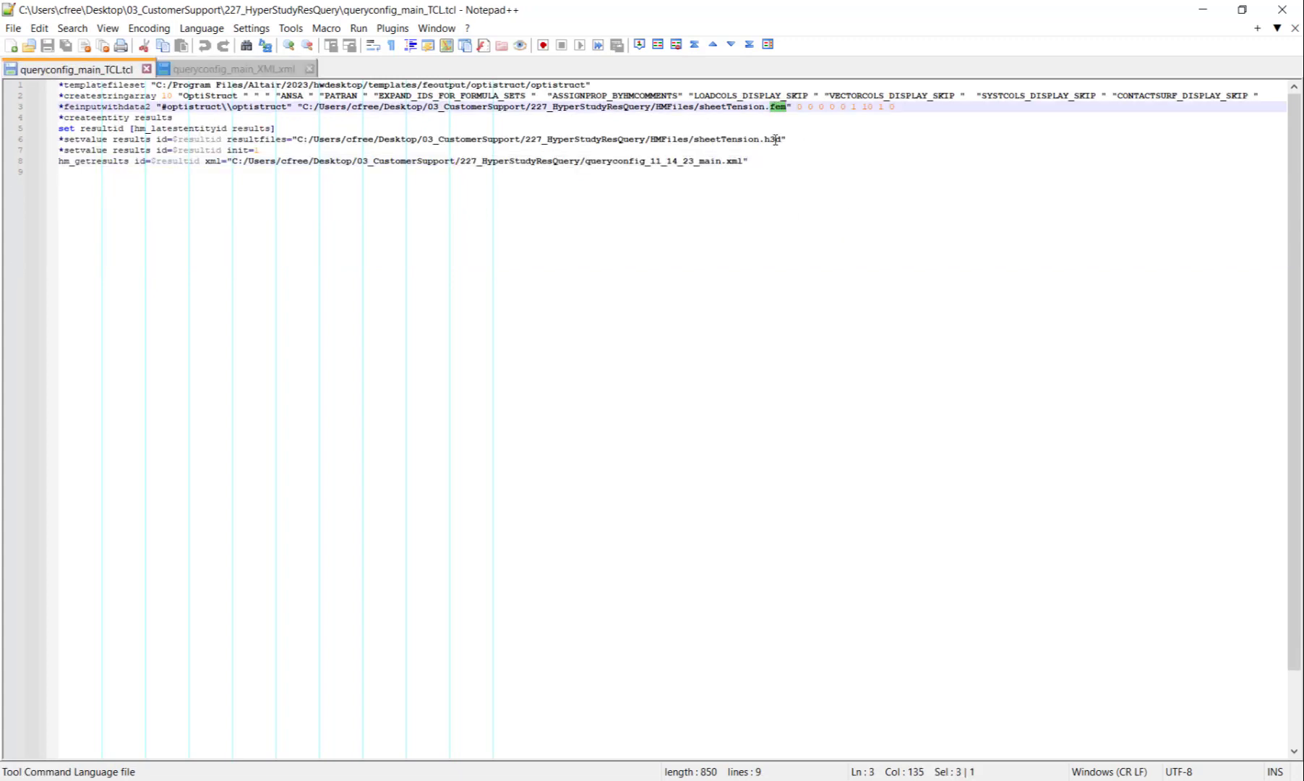
pyautogui.doubleClick(774, 139)
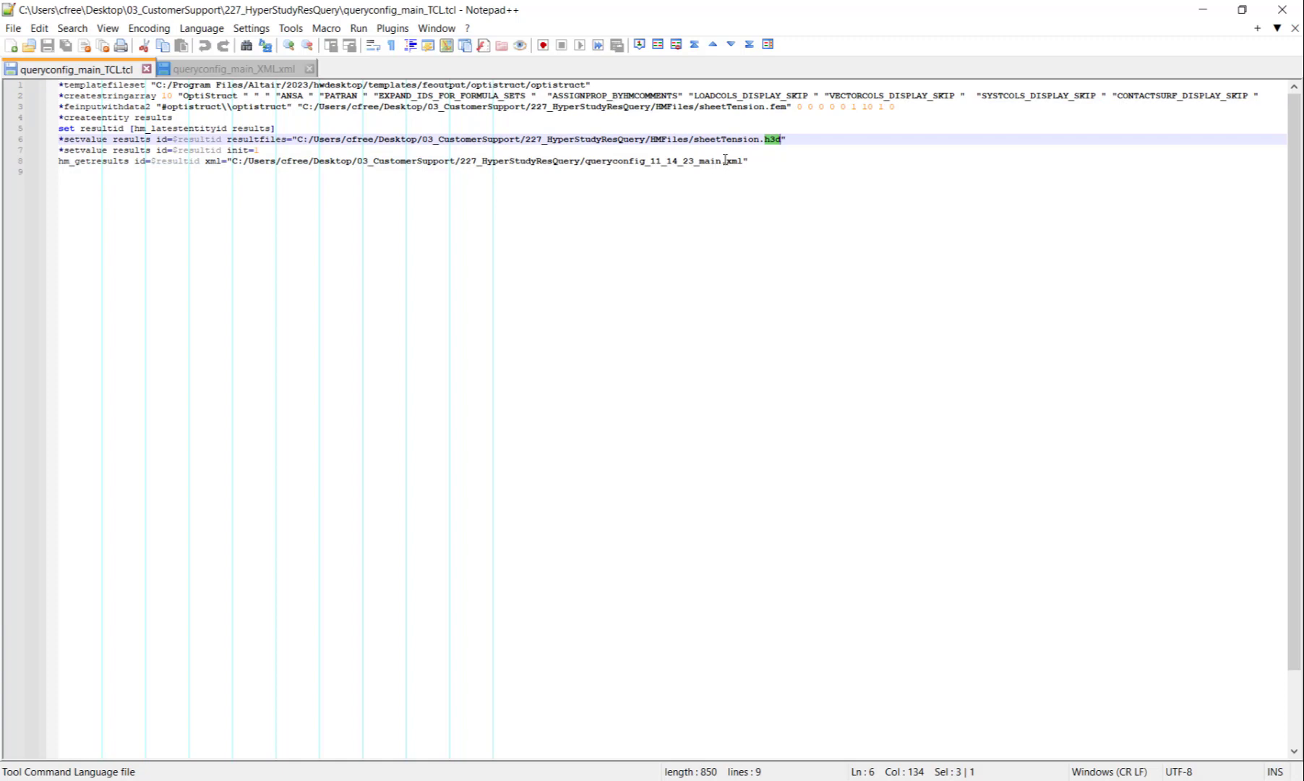
pyautogui.doubleClick(733, 160)
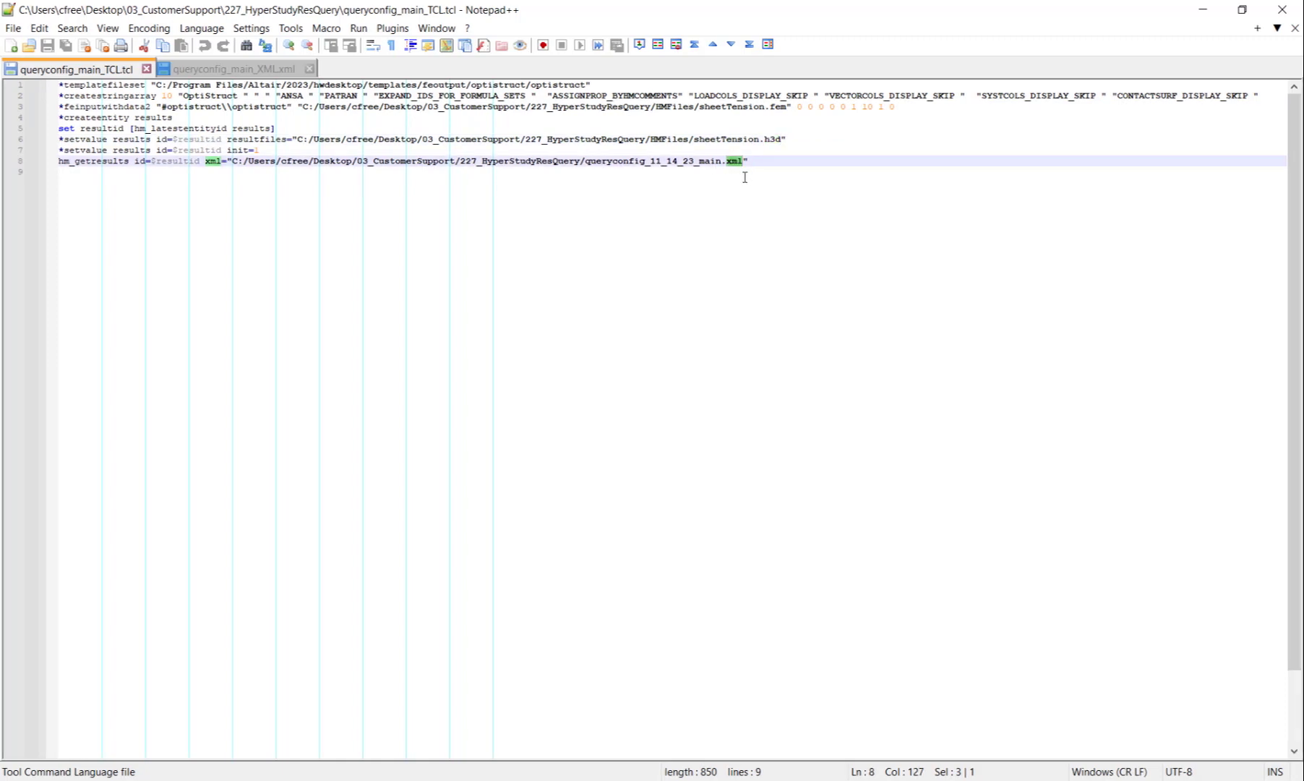
# Step: Return to queryconfig_main_XML.xml and point out its query lines
pyautogui.click(246, 66)
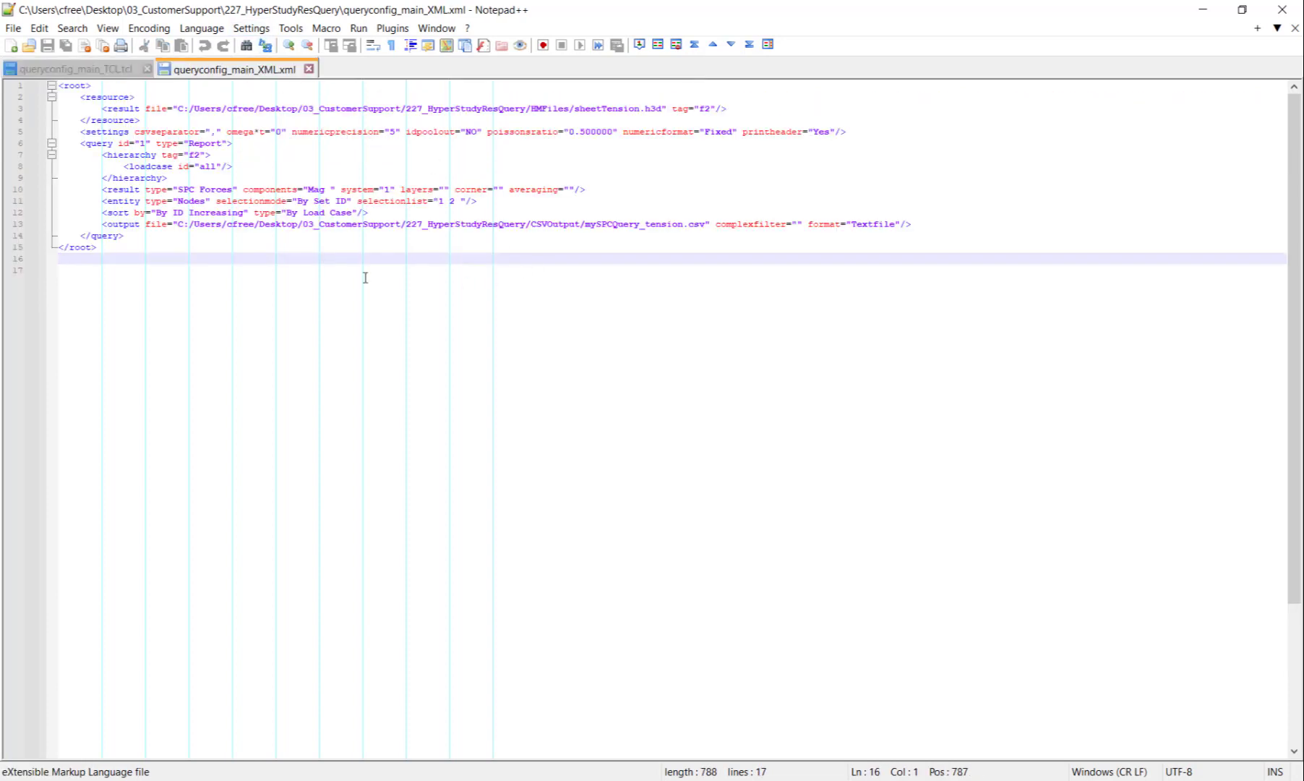
pyautogui.hotkey('shift', 'Up')
pyautogui.hotkey('shift', 'Up')
pyautogui.hotkey('shift', 'Up')
pyautogui.hotkey('shift', 'Up')
pyautogui.hotkey('shift', 'Up')
pyautogui.hotkey('shift', 'Up')
pyautogui.hotkey('shift', 'Up')
pyautogui.hotkey('shift', 'Up')
pyautogui.hotkey('shift', 'Up')
pyautogui.hotkey('shift', 'Up')
pyautogui.hotkey('shift', 'Up')
pyautogui.hotkey('shift', 'Up')
pyautogui.hotkey('shift', 'Up')
pyautogui.hotkey('shift', 'Up')
pyautogui.hotkey('shift', 'Up')
pyautogui.click(246, 280)
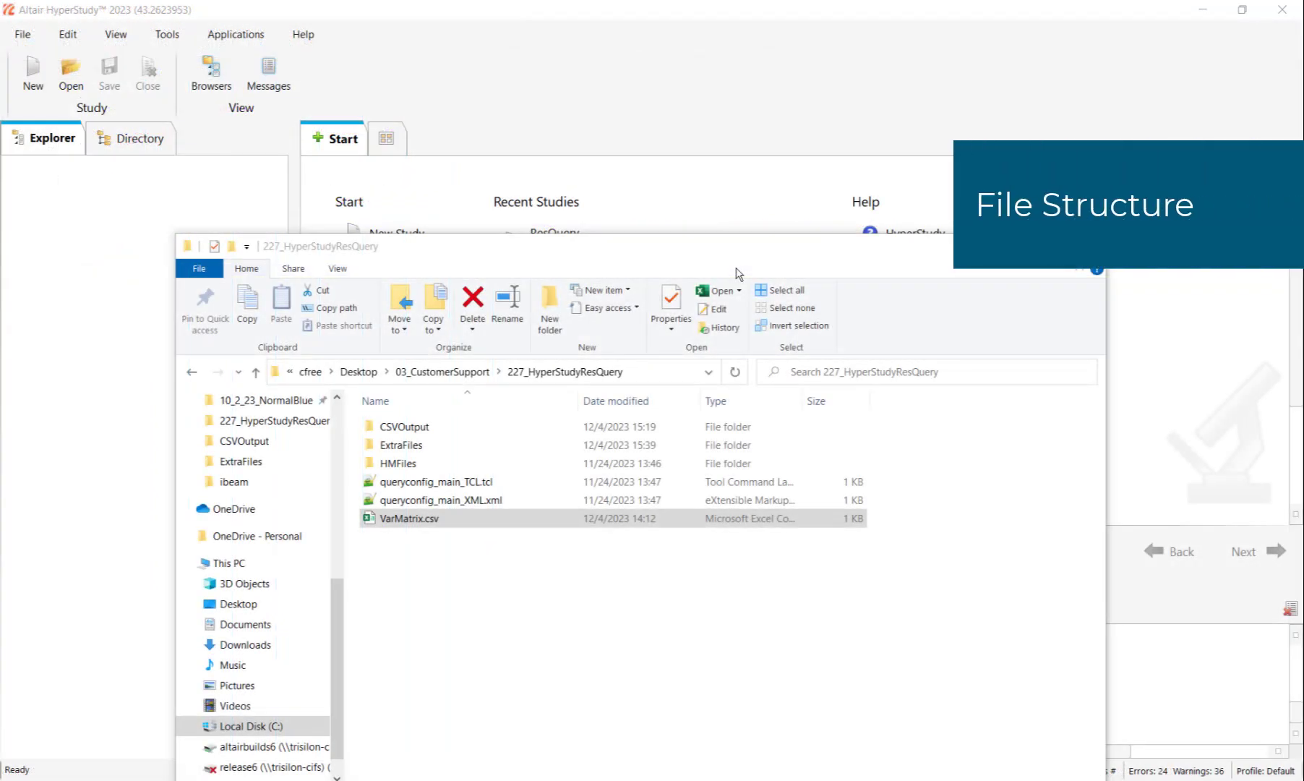
# Step: Select the query configuration files, then check that the CSVOutput folder is empty
pyautogui.click(486, 482)
pyautogui.keyDown('ctrl'); pyautogui.click(519, 499); pyautogui.keyUp('ctrl')
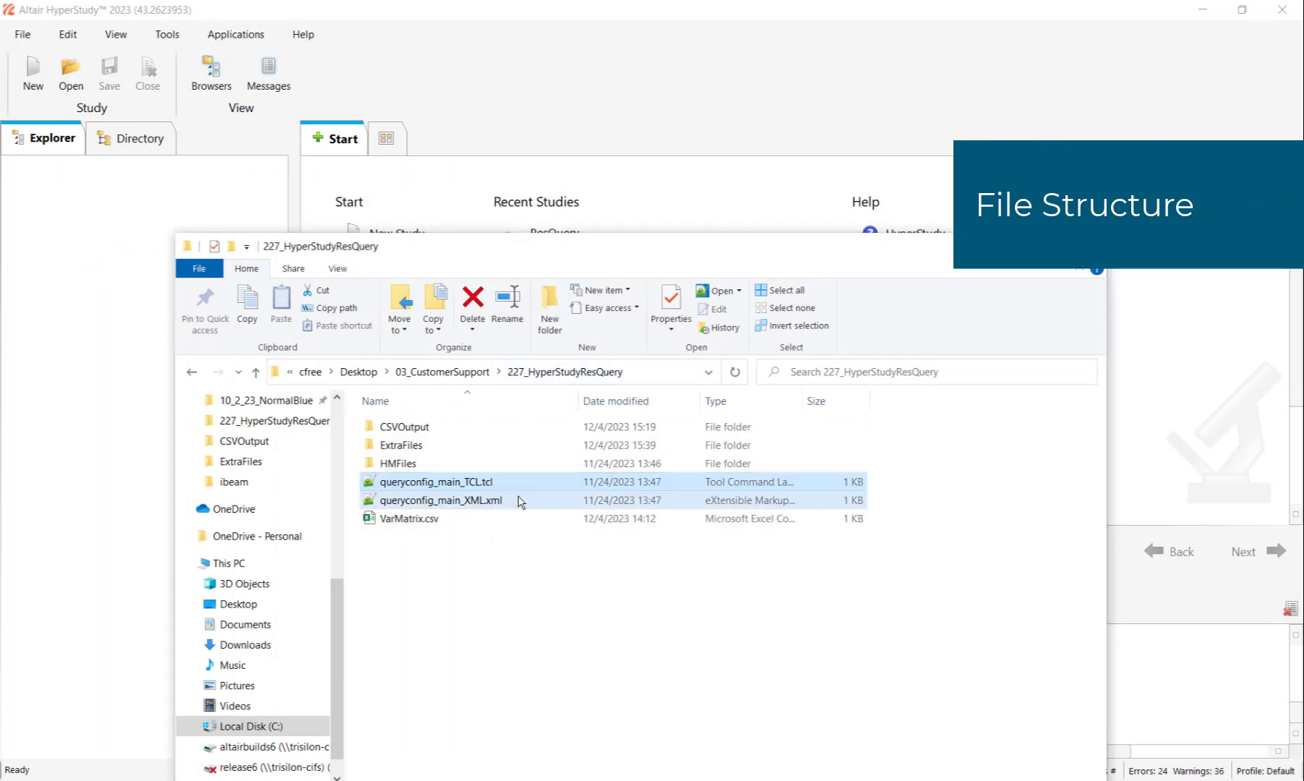
pyautogui.click(519, 500)
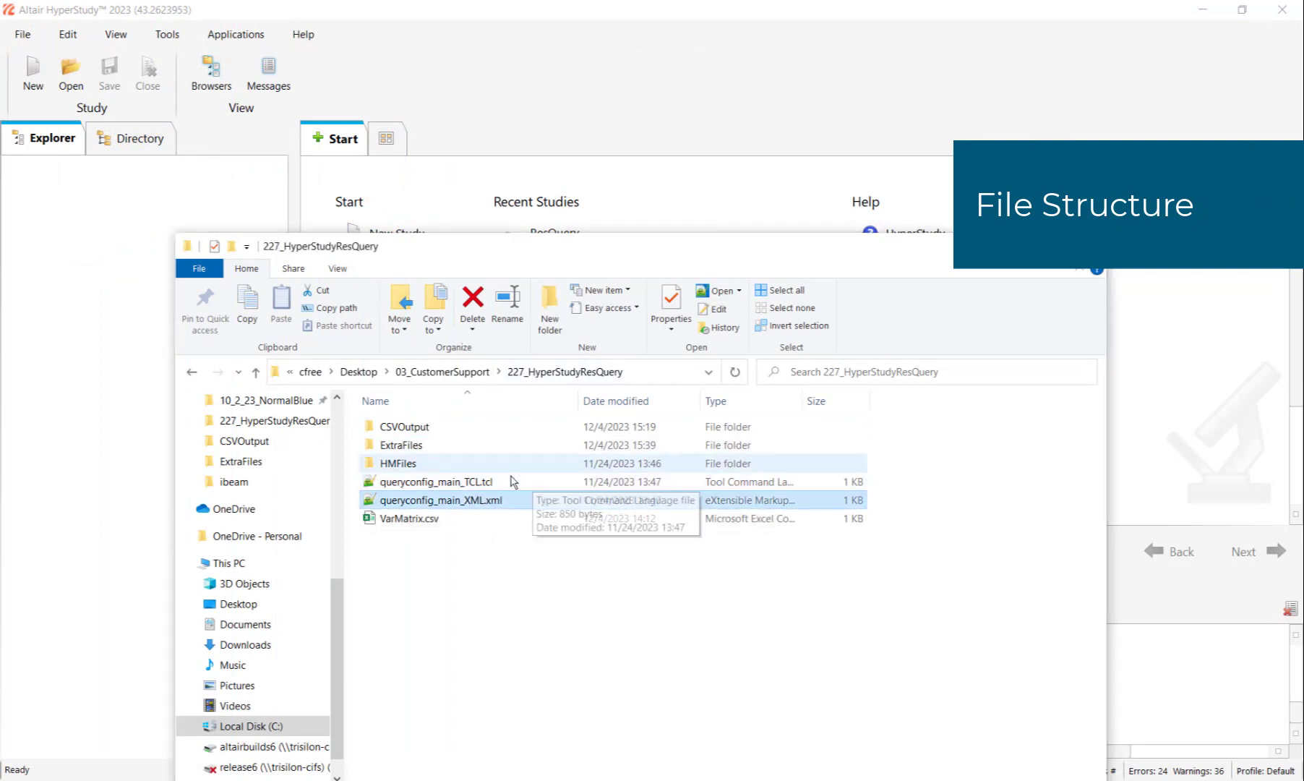
pyautogui.doubleClick(488, 427)
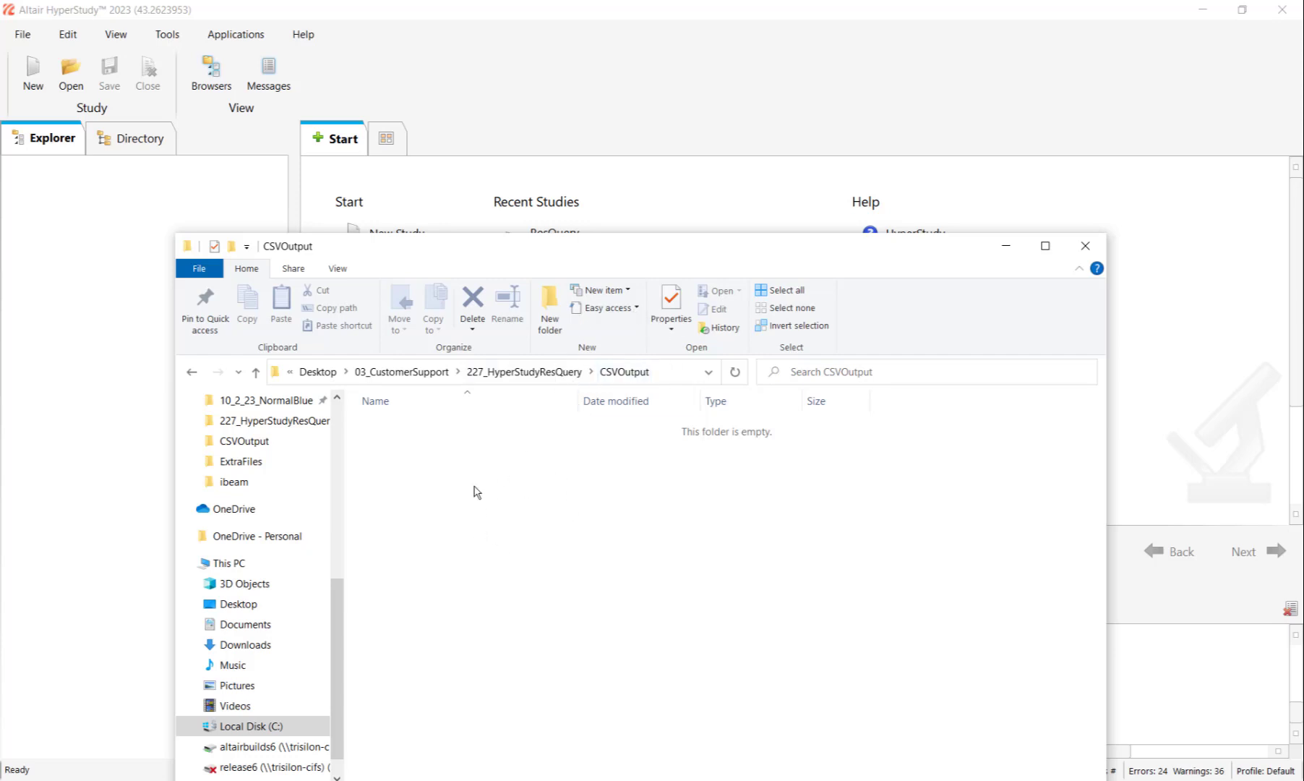
pyautogui.click(524, 371)
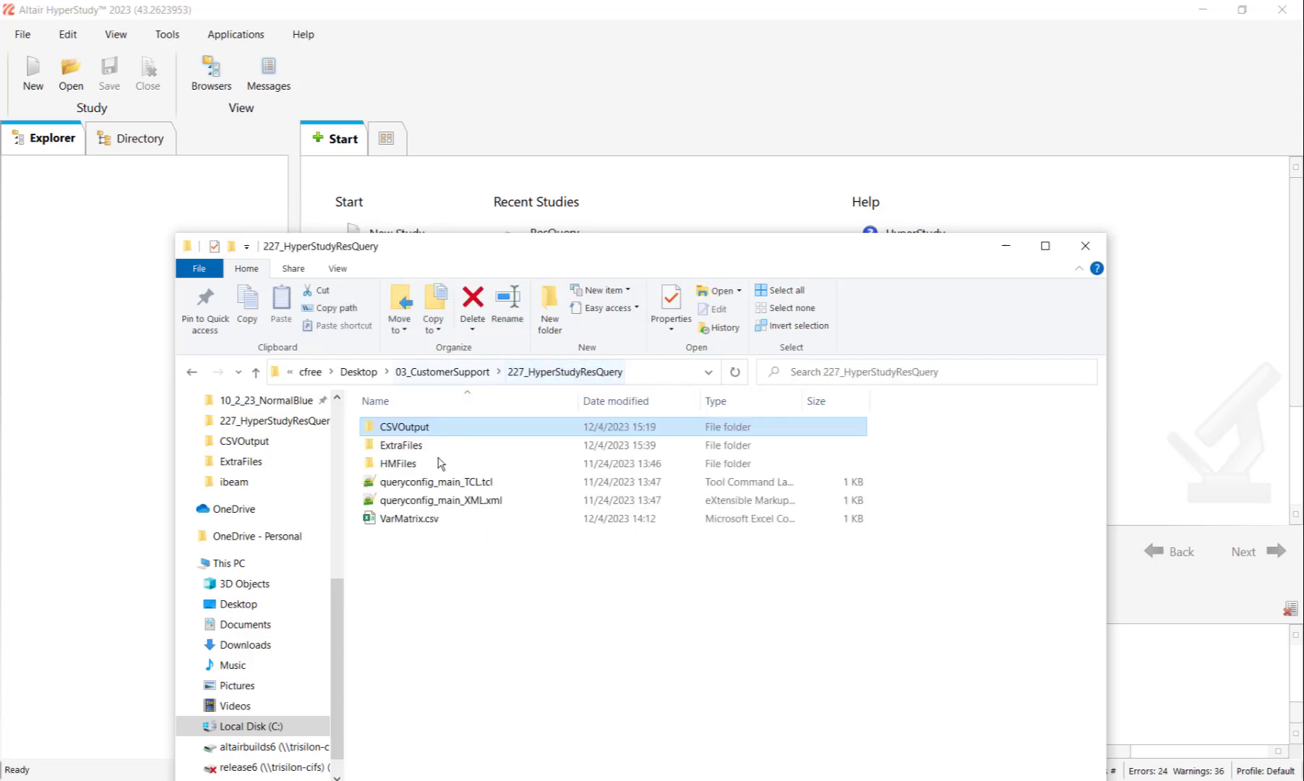
# Step: Inspect the sheetBending.fem and sheetBending.h3d files in HMFiles
pyautogui.doubleClick(438, 466)
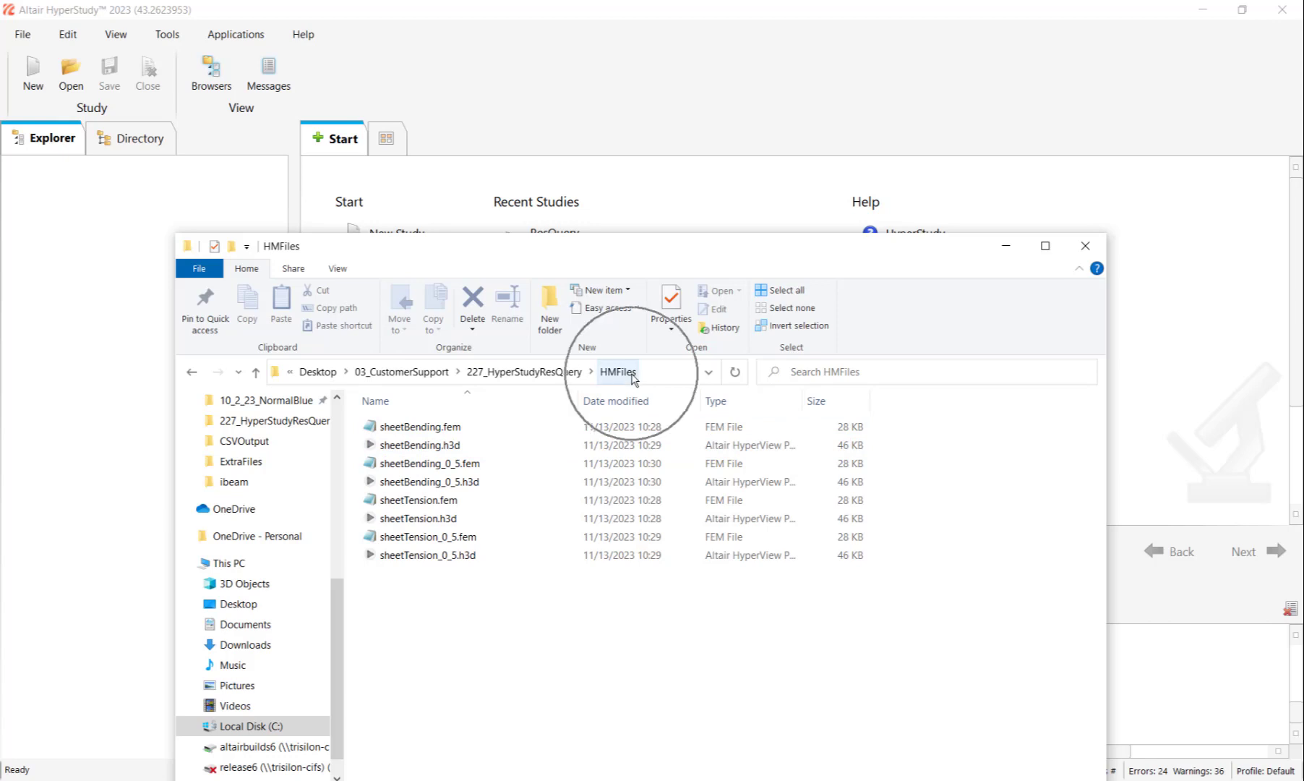
pyautogui.click(477, 430)
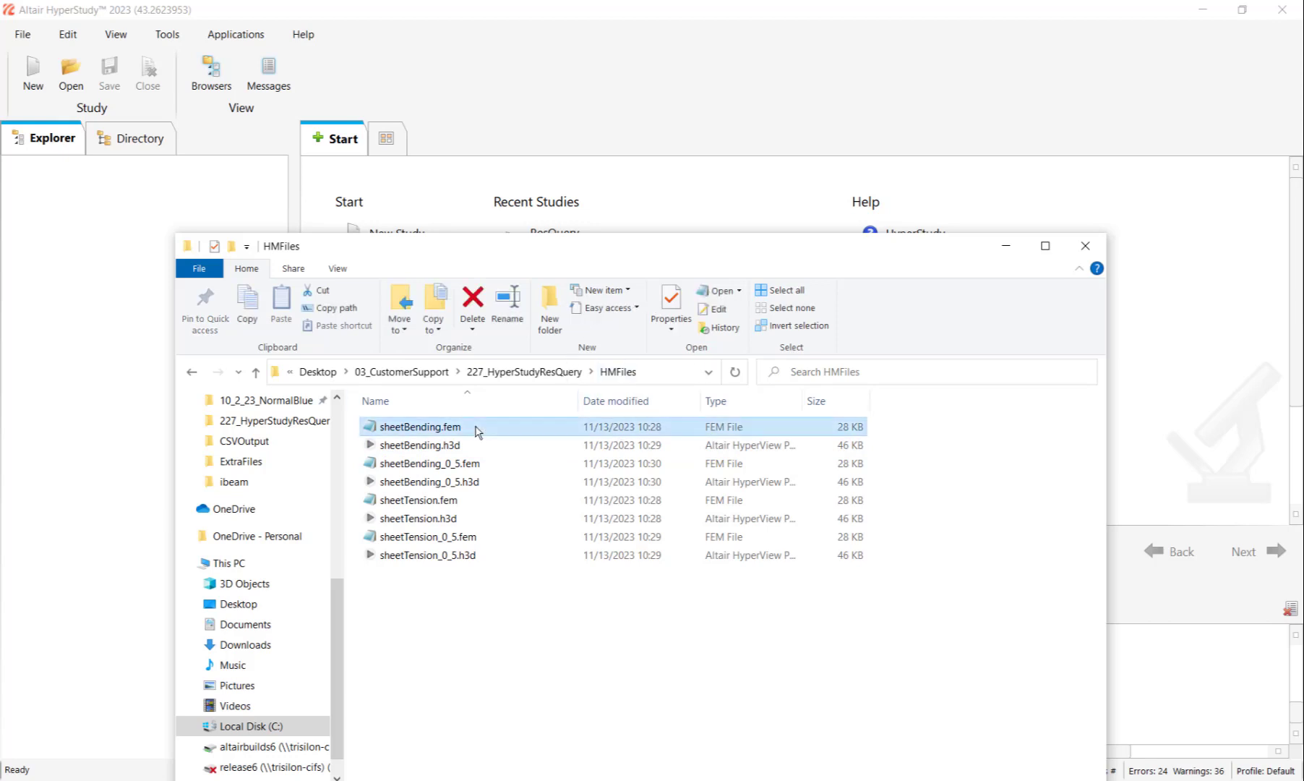
pyautogui.click(467, 444)
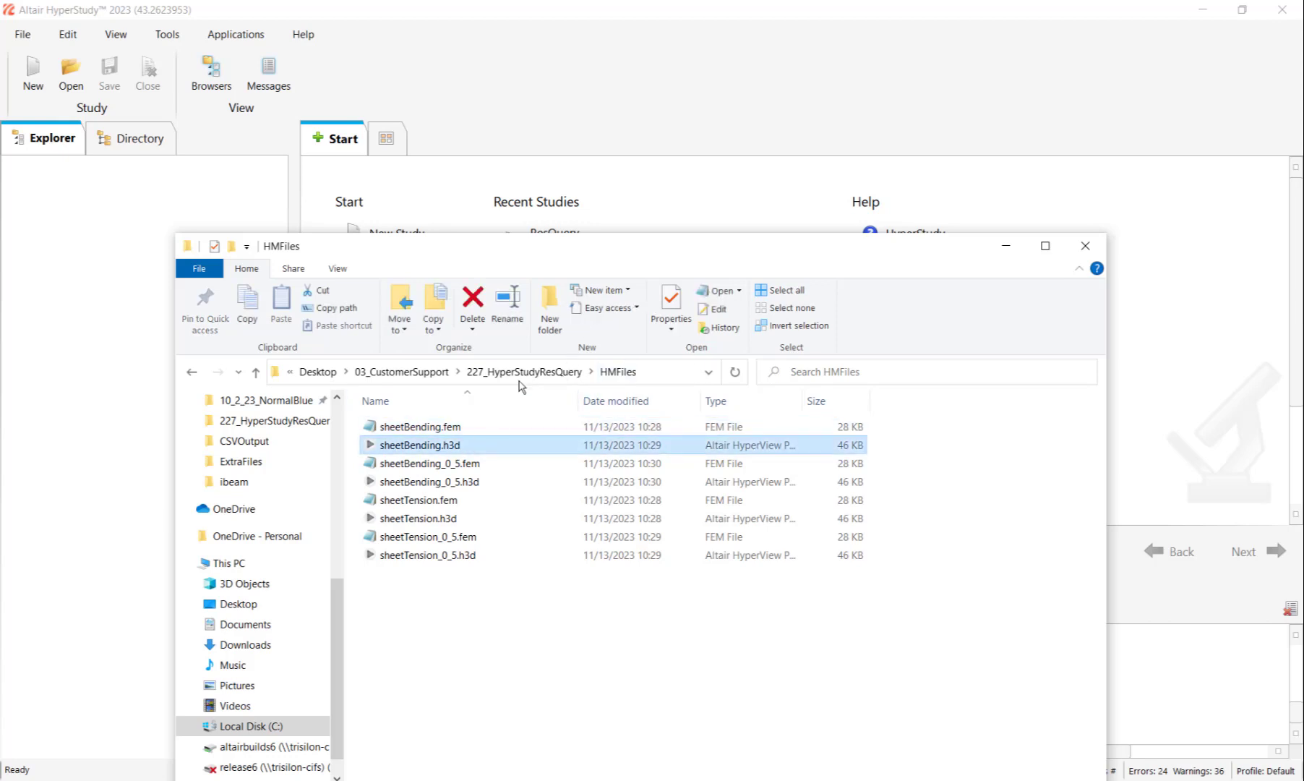
pyautogui.click(523, 376)
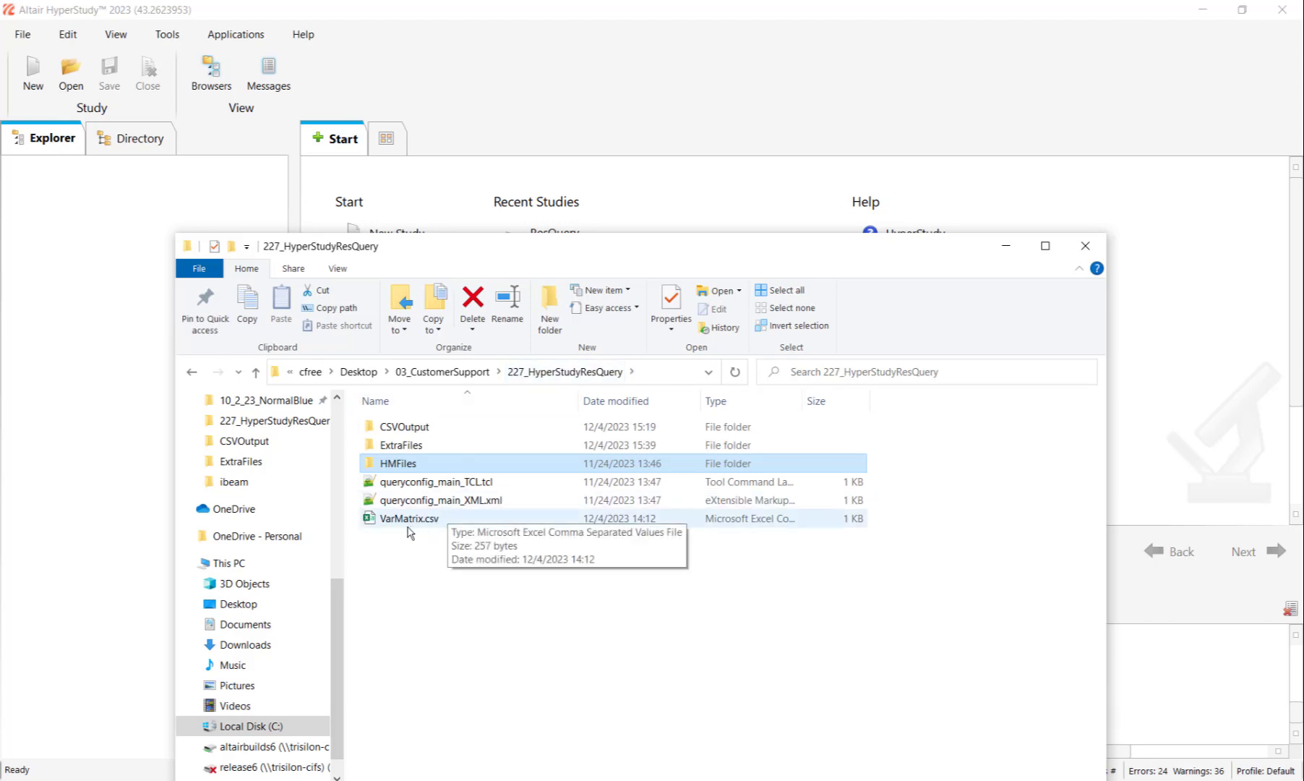
# Step: Open VarMatrix.csv in Excel
pyautogui.click(437, 525)
pyautogui.click(450, 525)
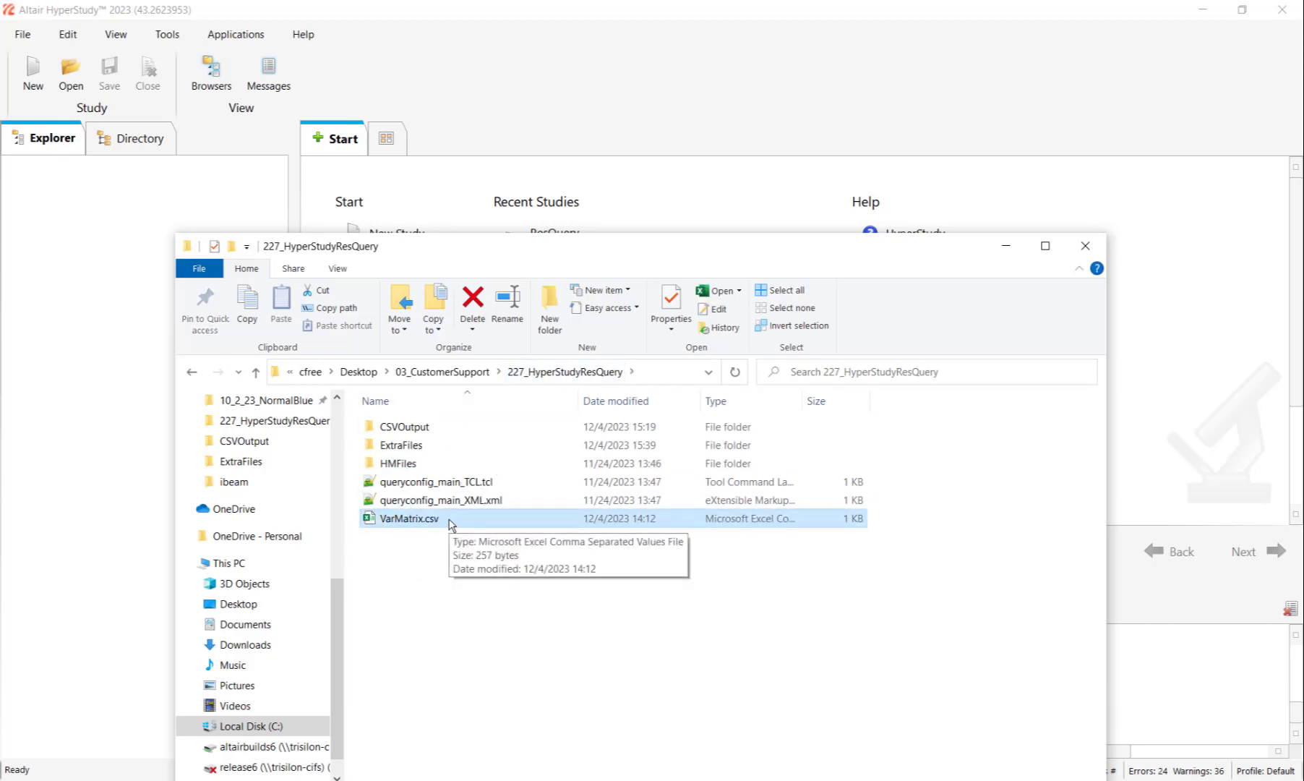
pyautogui.doubleClick(449, 526)
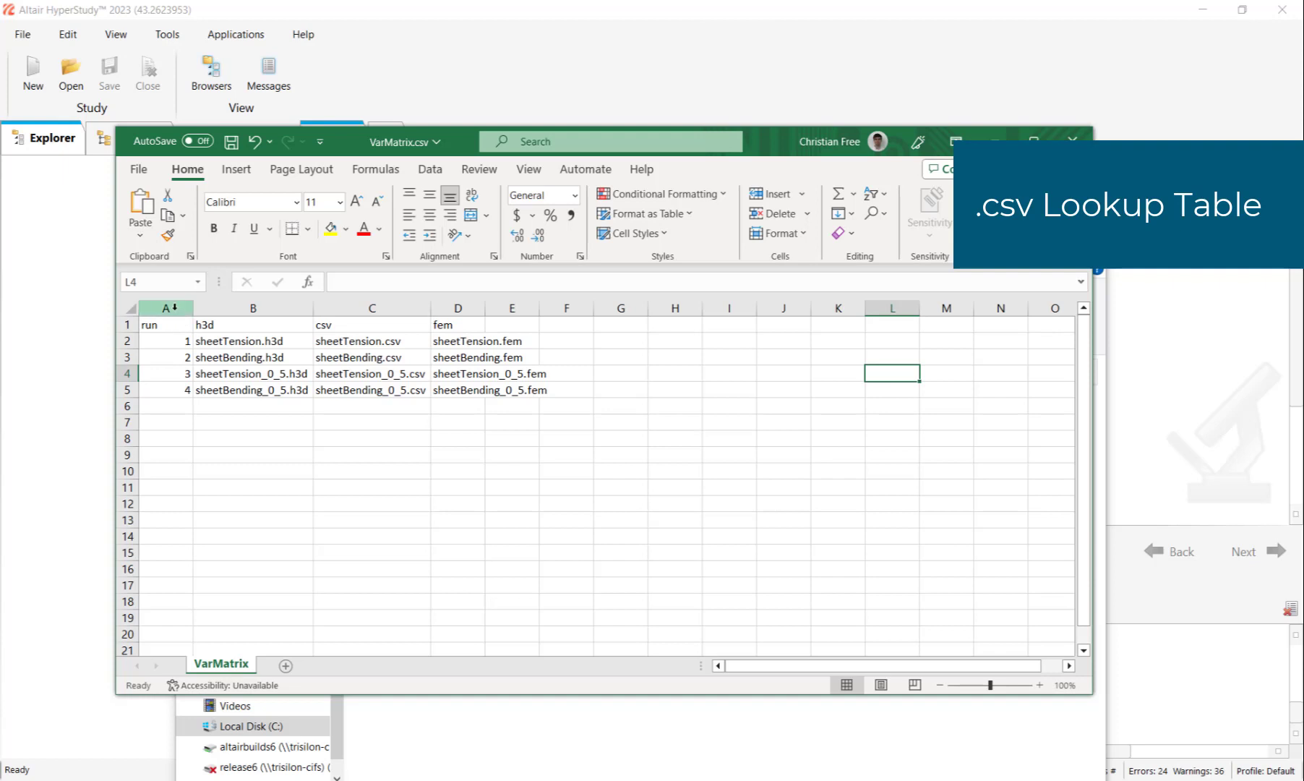
pyautogui.click(174, 341)
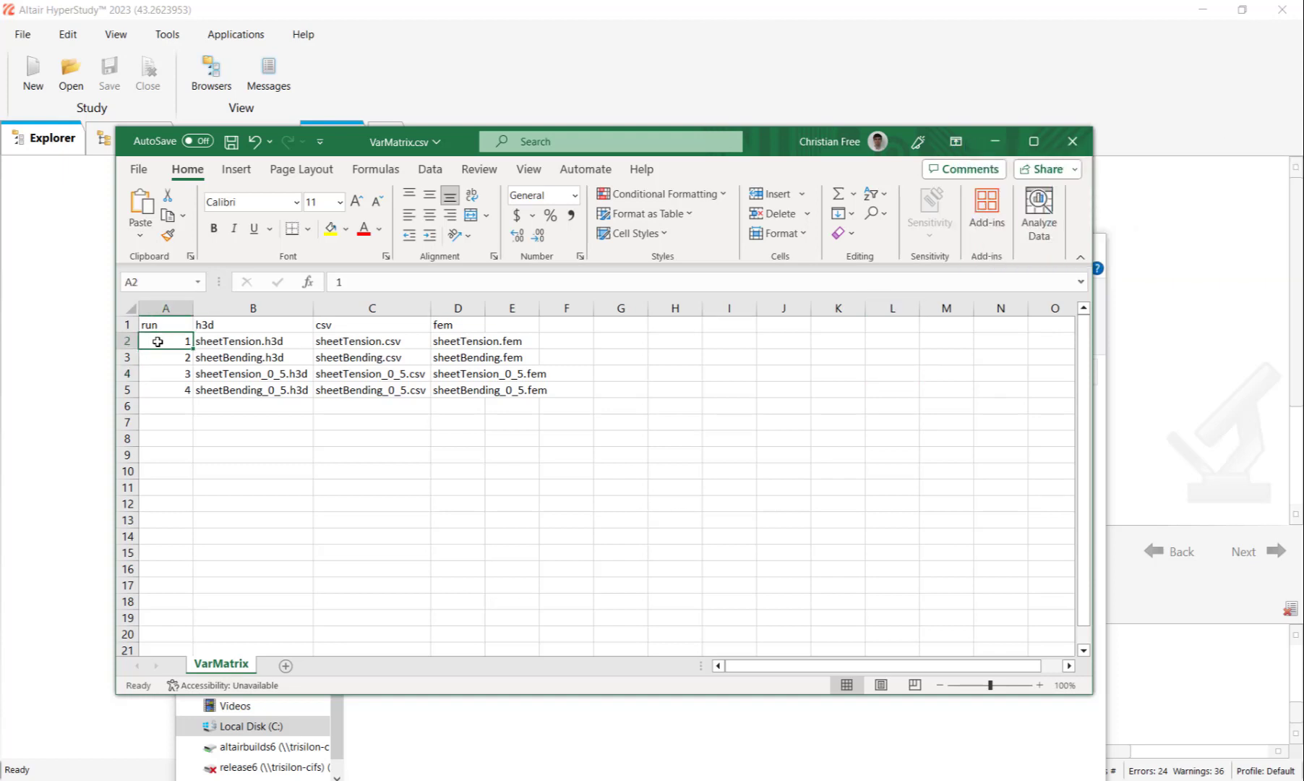
pyautogui.moveTo(154, 340); pyautogui.dragTo(474, 340)
pyautogui.moveTo(168, 359); pyautogui.dragTo(483, 357)
pyautogui.click(270, 325)
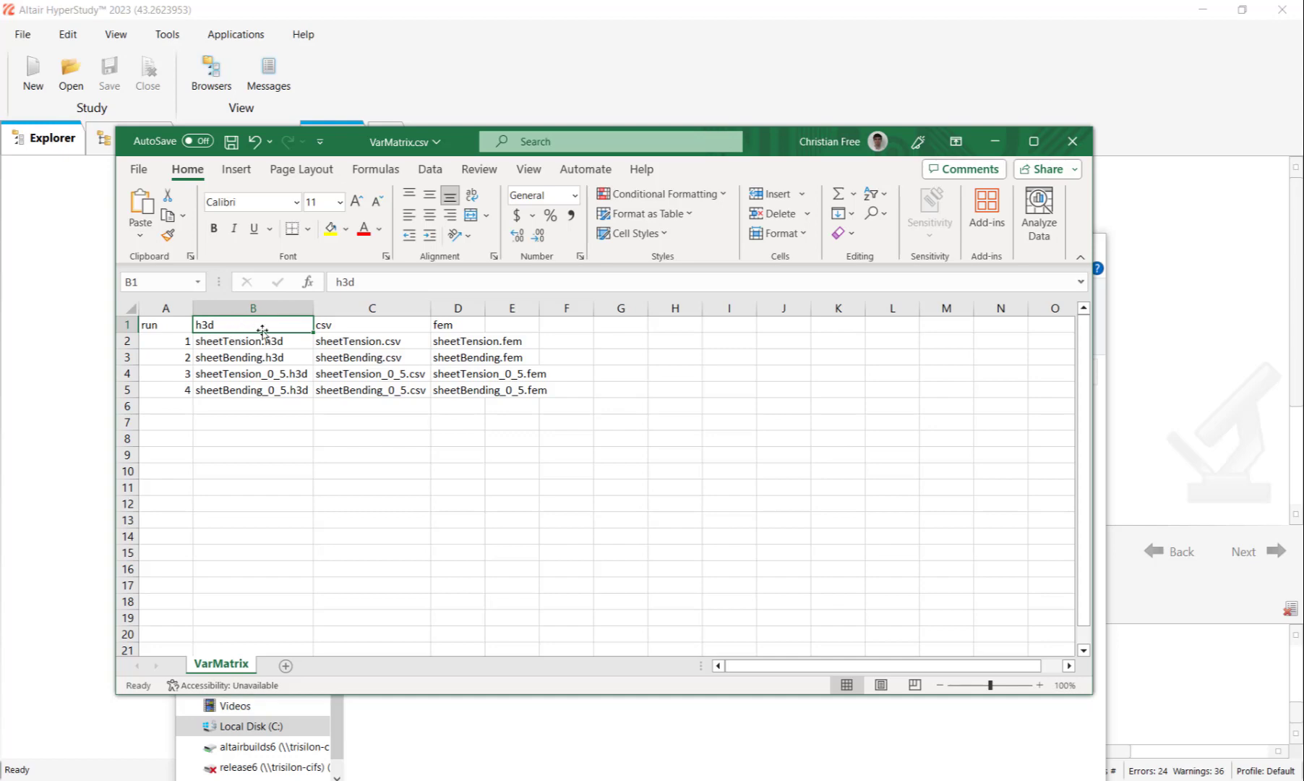
pyautogui.click(260, 326)
pyautogui.click(462, 324)
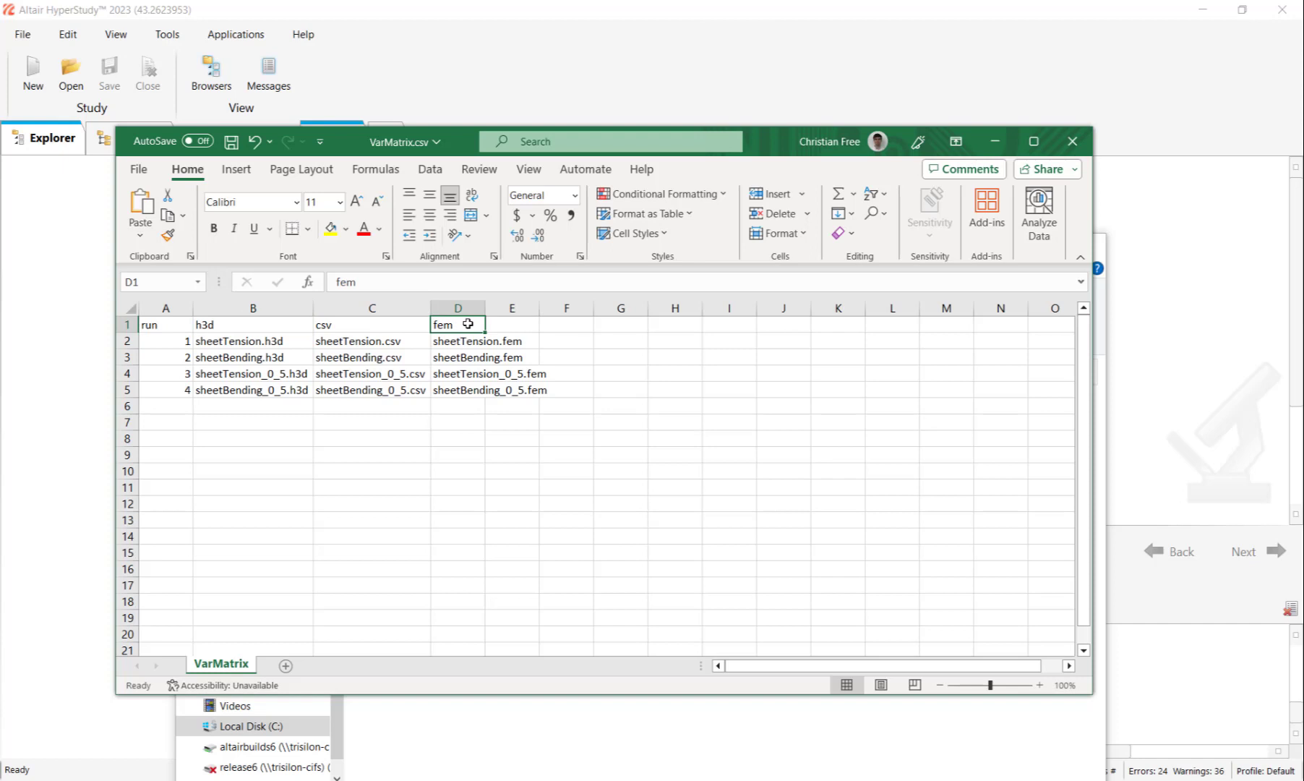
pyautogui.click(368, 322)
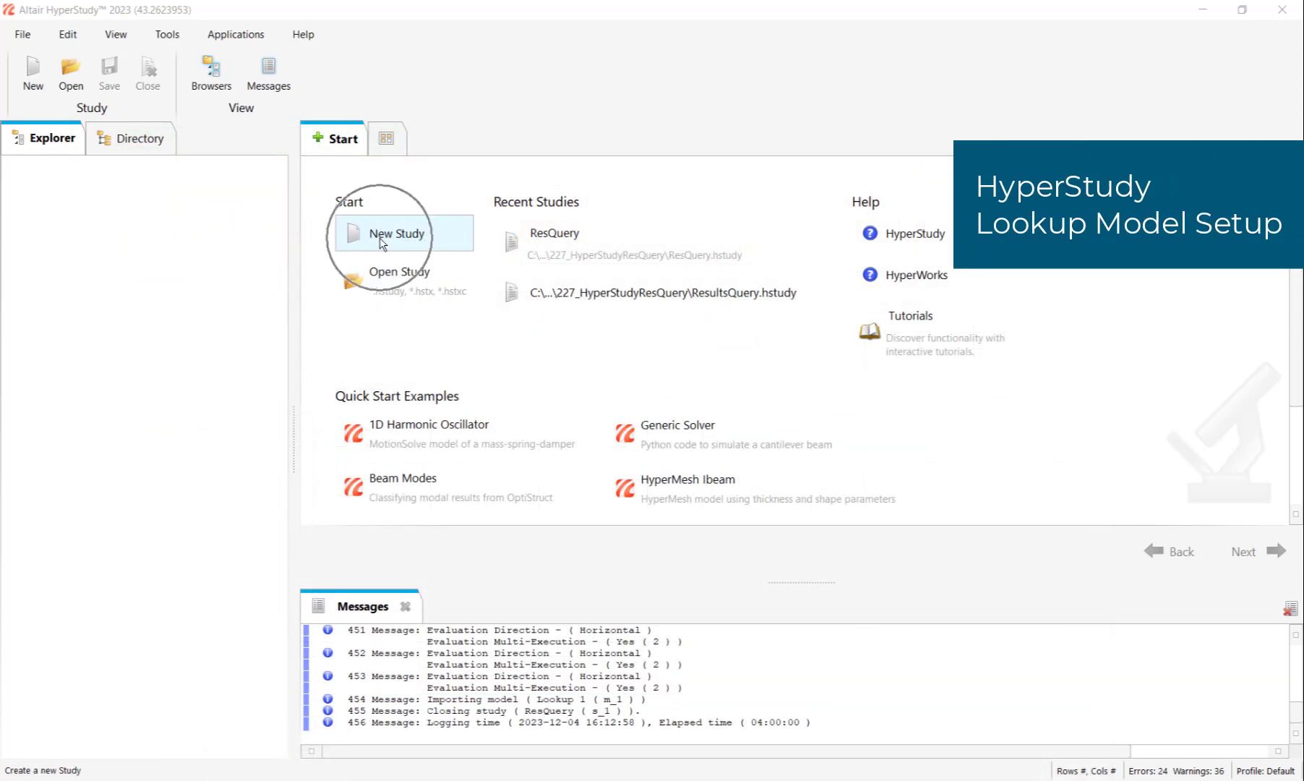
# Step: Create the study ResultsQueryStudy located in the 227_HyperStudyResQuery folder
pyautogui.click(381, 241)
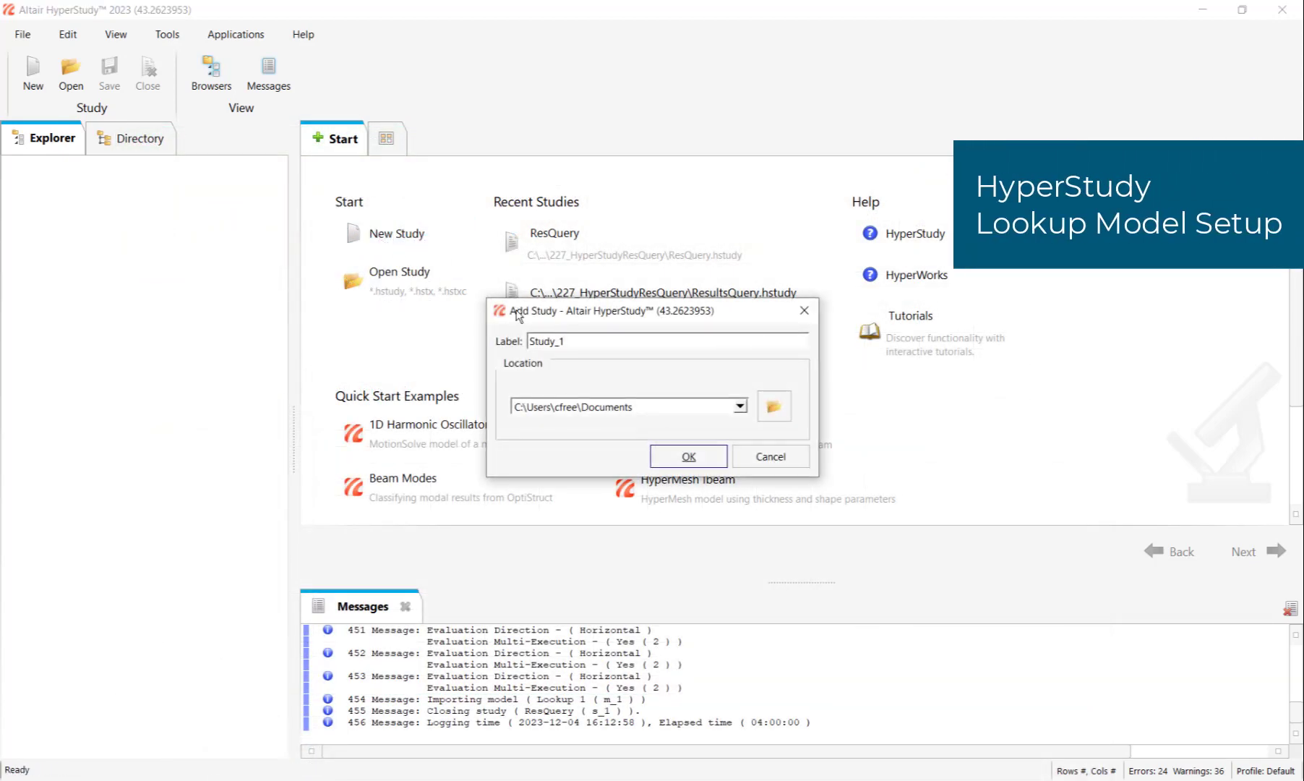
pyautogui.press('BackSpace')
pyautogui.press('BackSpace')
pyautogui.press('BackSpace')
pyautogui.press('BackSpace')
pyautogui.press('BackSpace')
pyautogui.press('BackSpace')
pyautogui.press('BackSpace')
pyautogui.write('ResultsQuery')
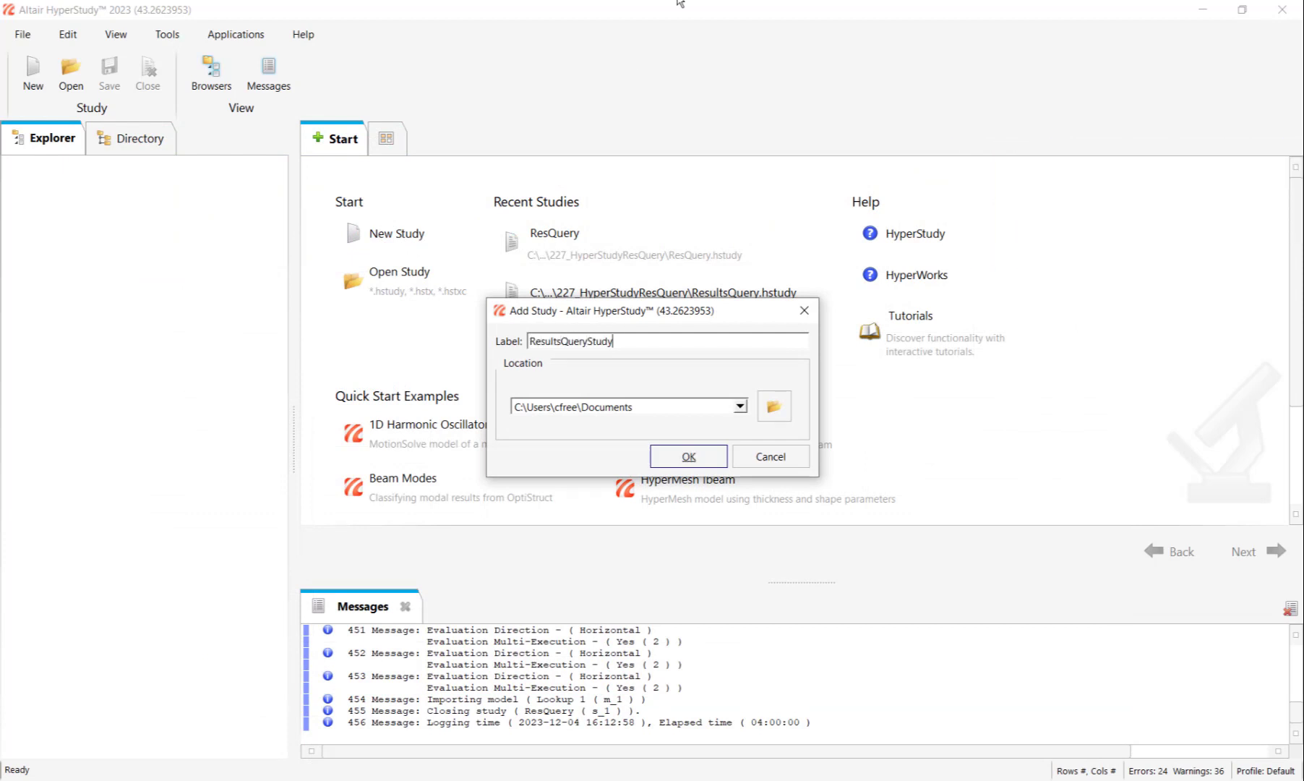
pyautogui.click(774, 406)
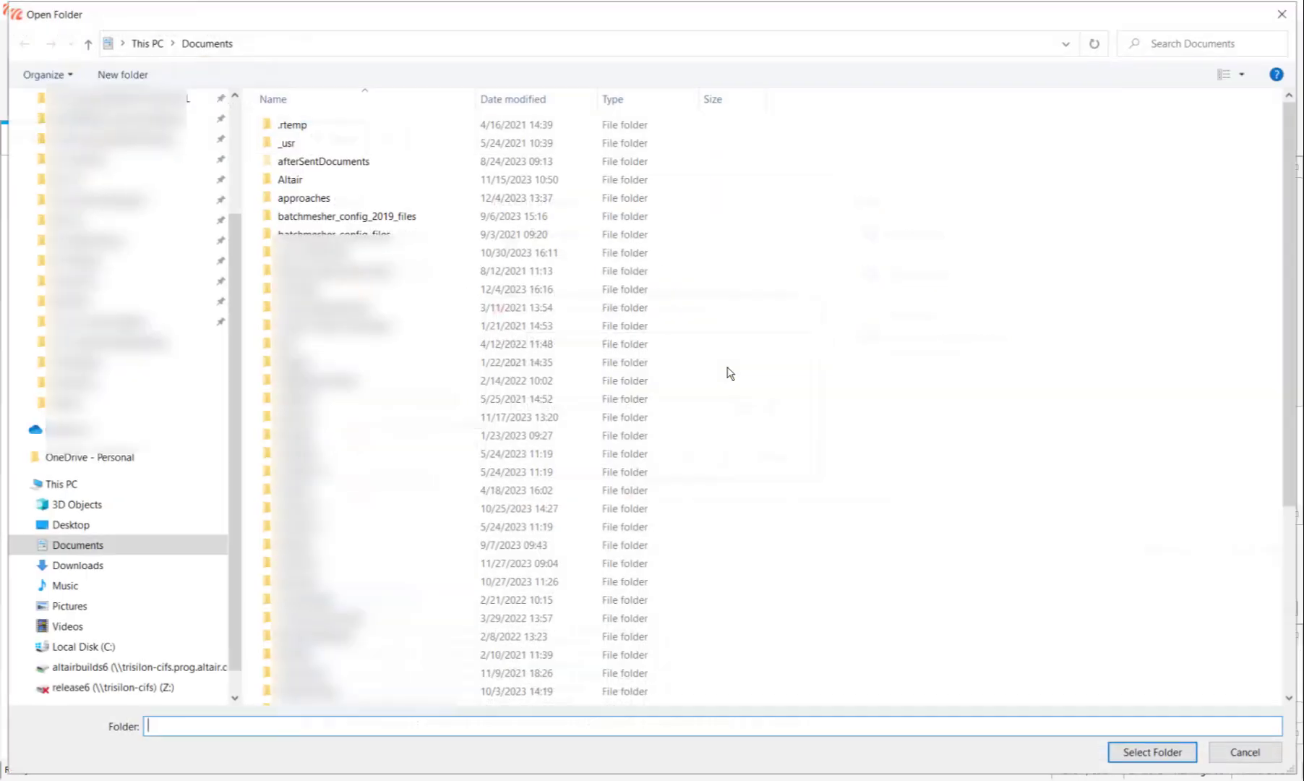
pyautogui.scroll(1, 108, 238)
pyautogui.click(94, 239)
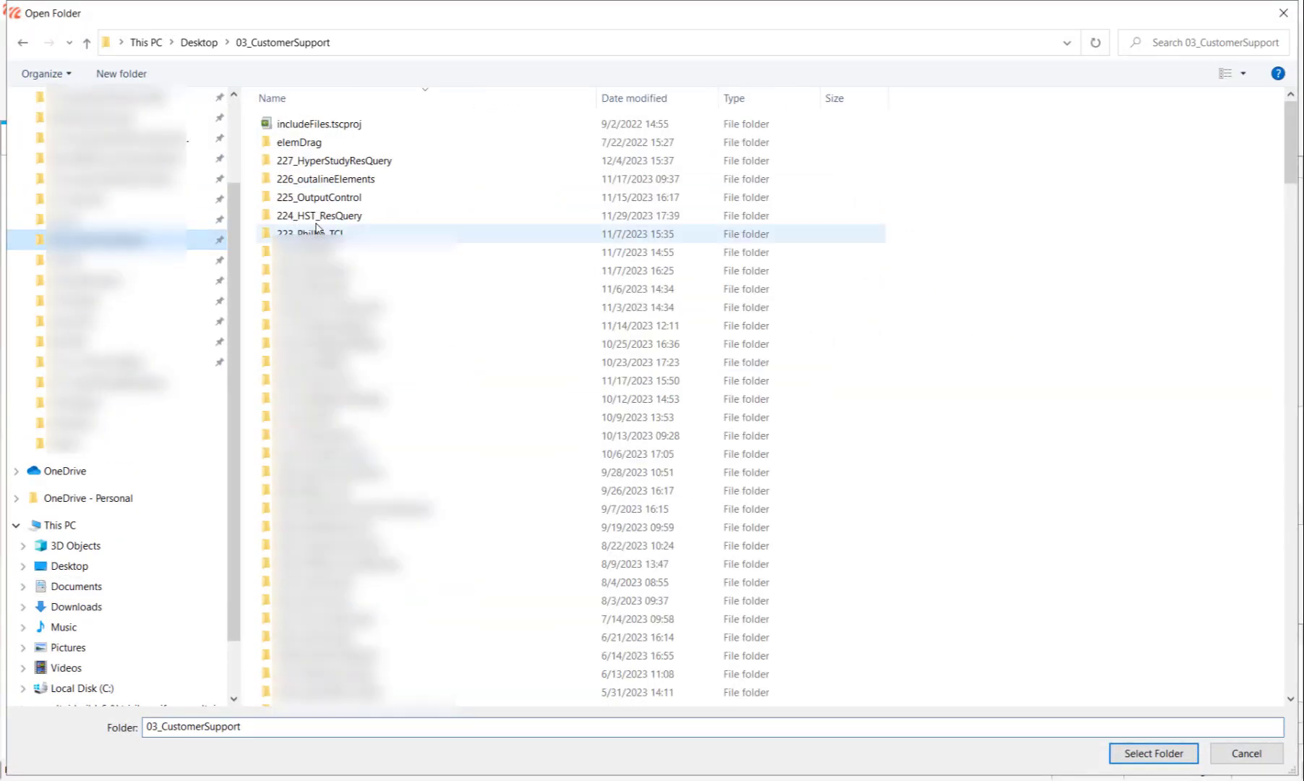
pyautogui.doubleClick(340, 161)
pyautogui.click(1150, 753)
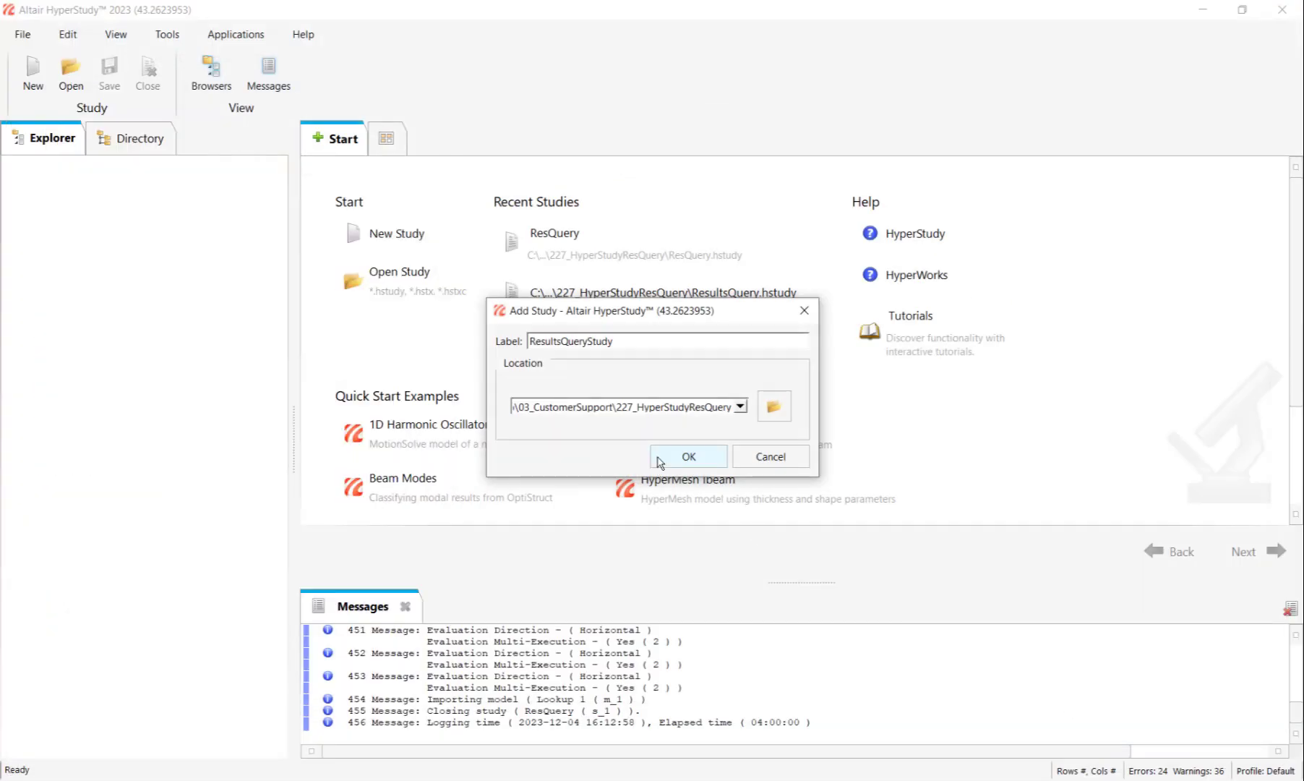
pyautogui.click(681, 457)
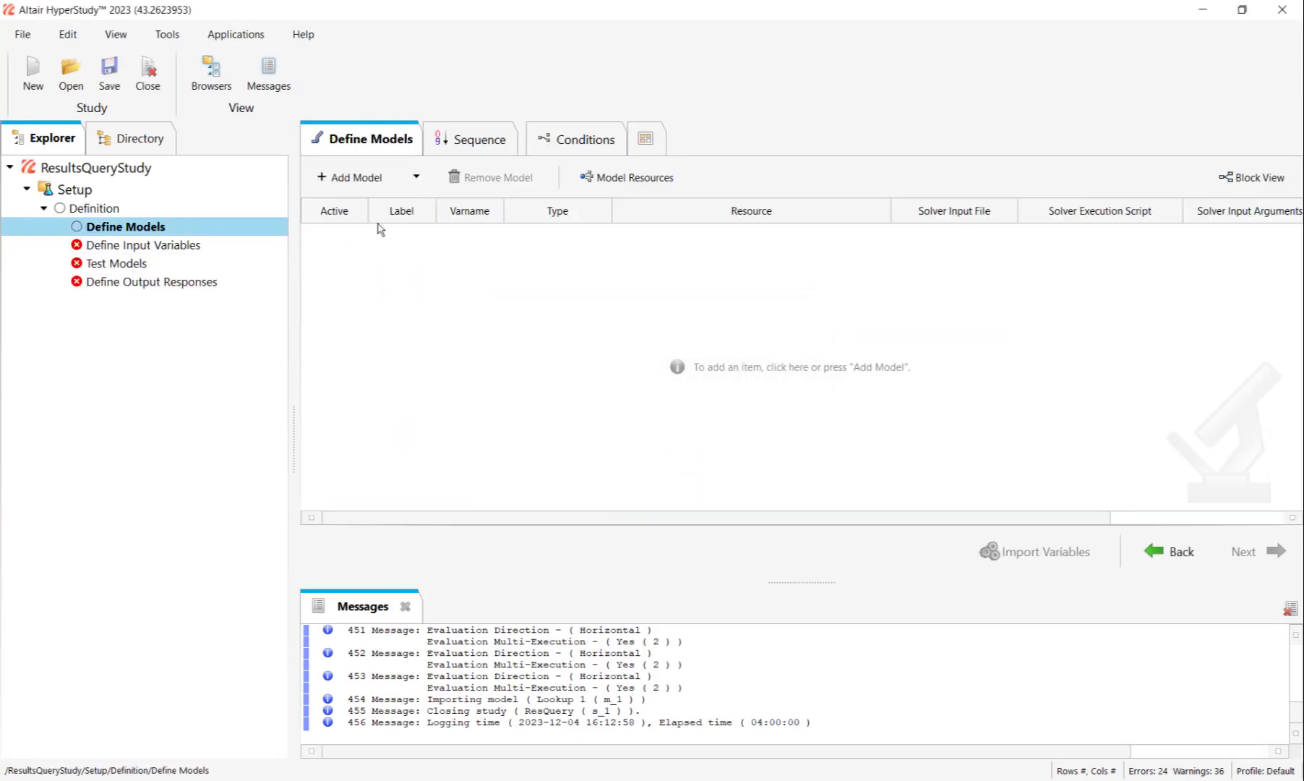
# Step: Add a Lookup 1 model with VarMatrix.csv as its resource and start importing variables
pyautogui.click(383, 178)
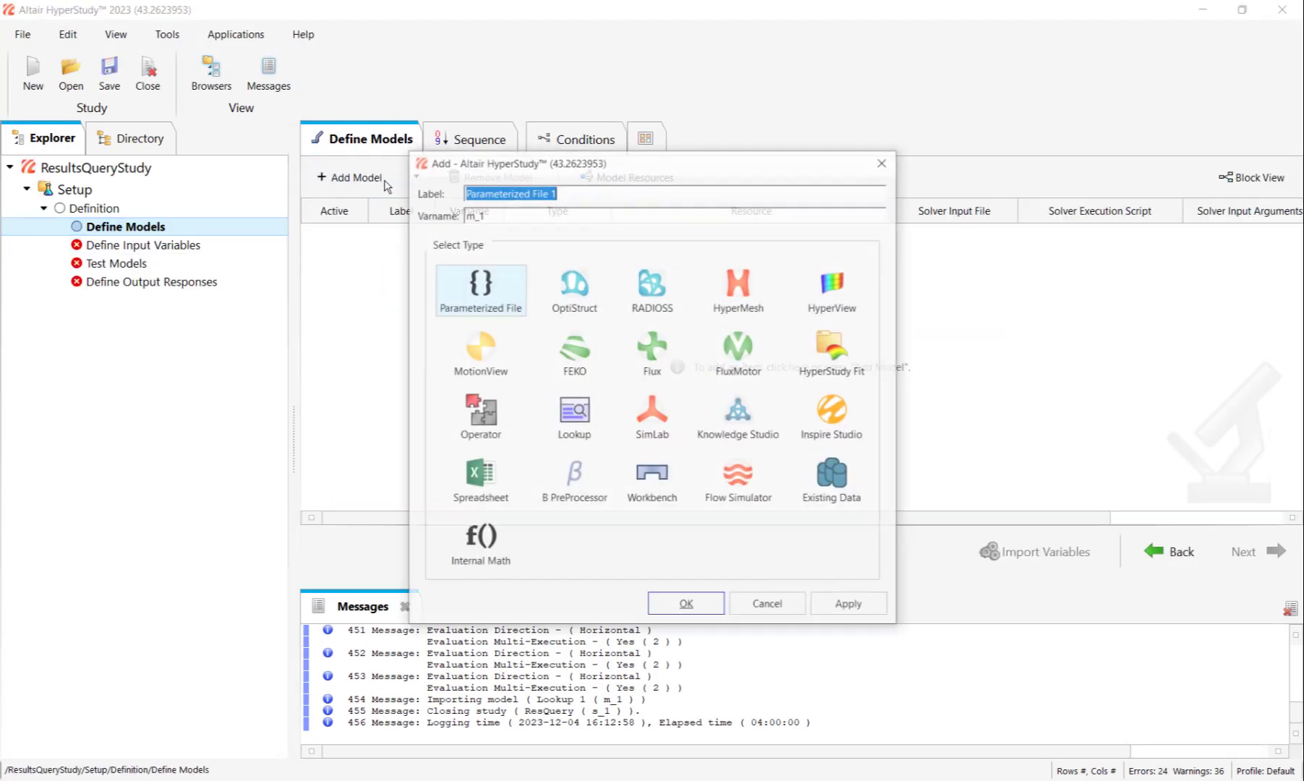
pyautogui.click(553, 412)
pyautogui.click(686, 606)
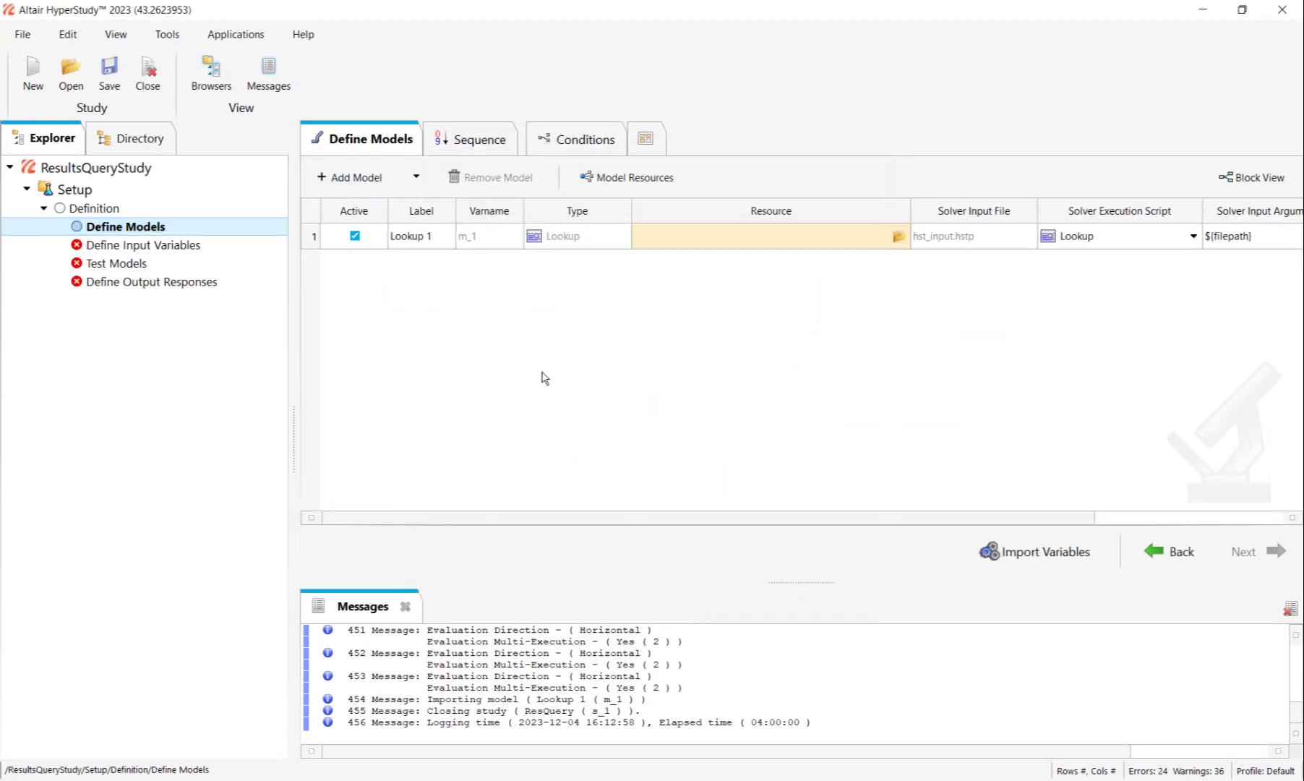
pyautogui.click(899, 237)
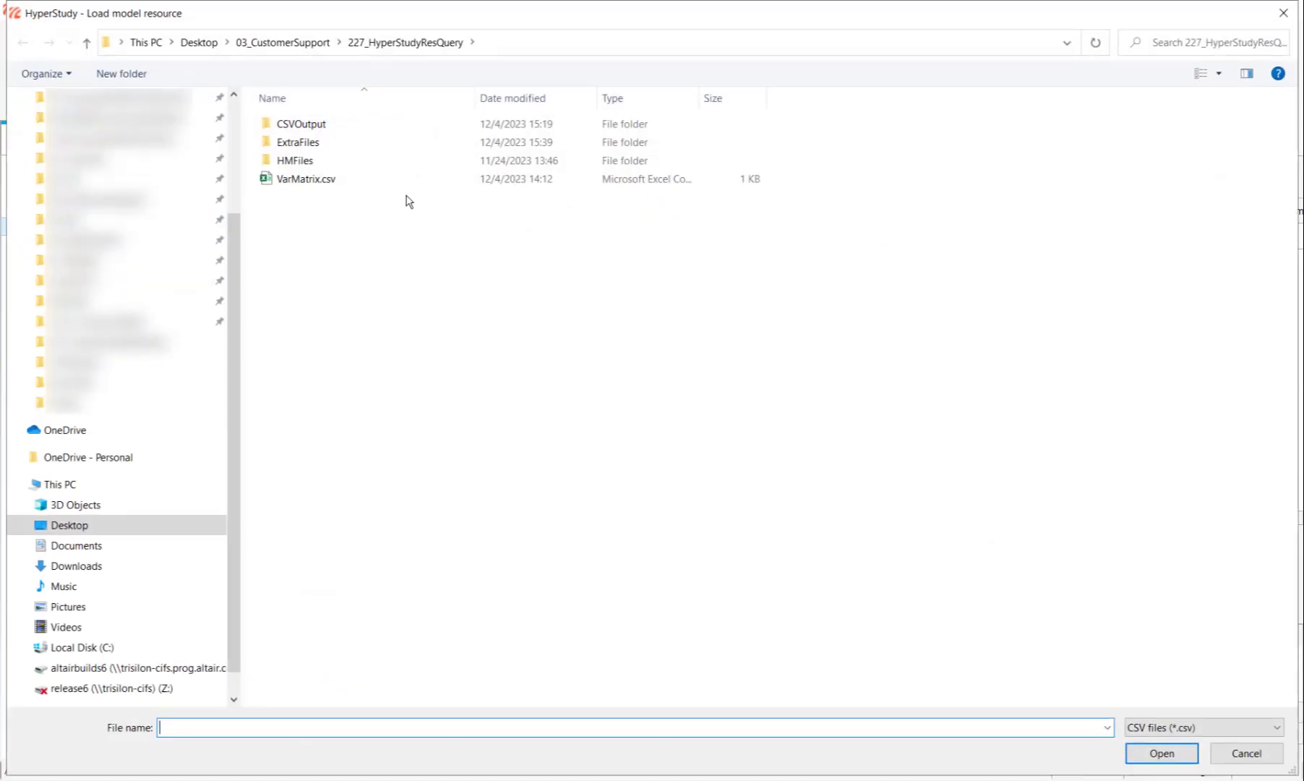
pyautogui.click(344, 180)
pyautogui.click(1147, 757)
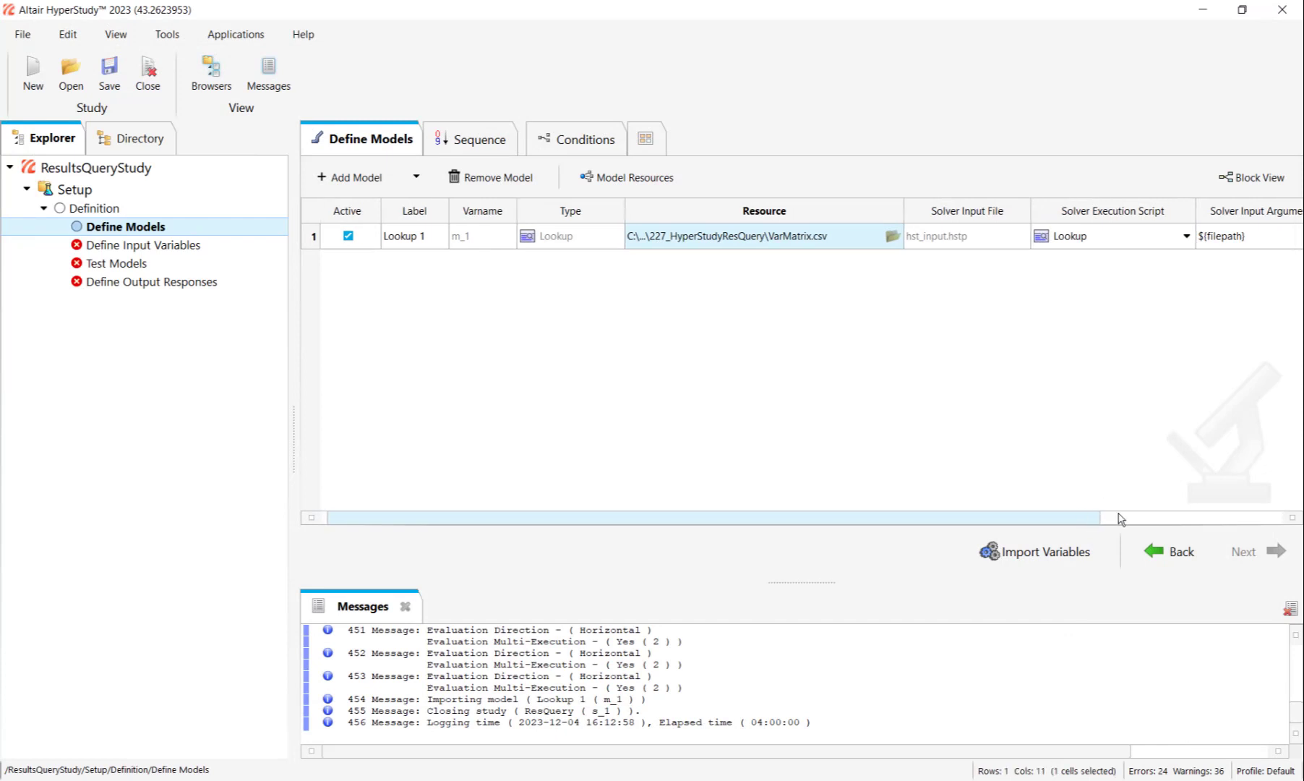
pyautogui.hscroll(3, 1130, 517)
pyautogui.click(1234, 237)
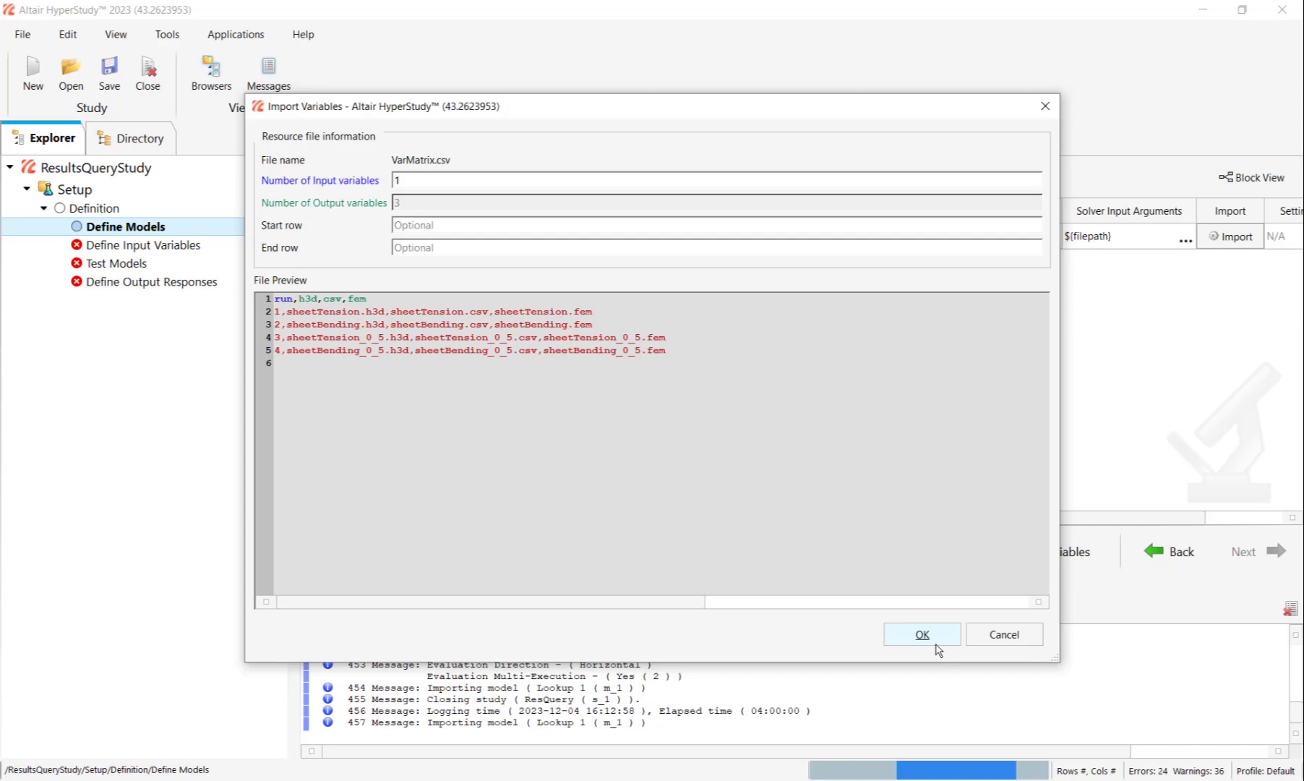
# Step: Import the VarMatrix.csv variables, keep run's nominal value at 1, and review output responses
pyautogui.click(926, 638)
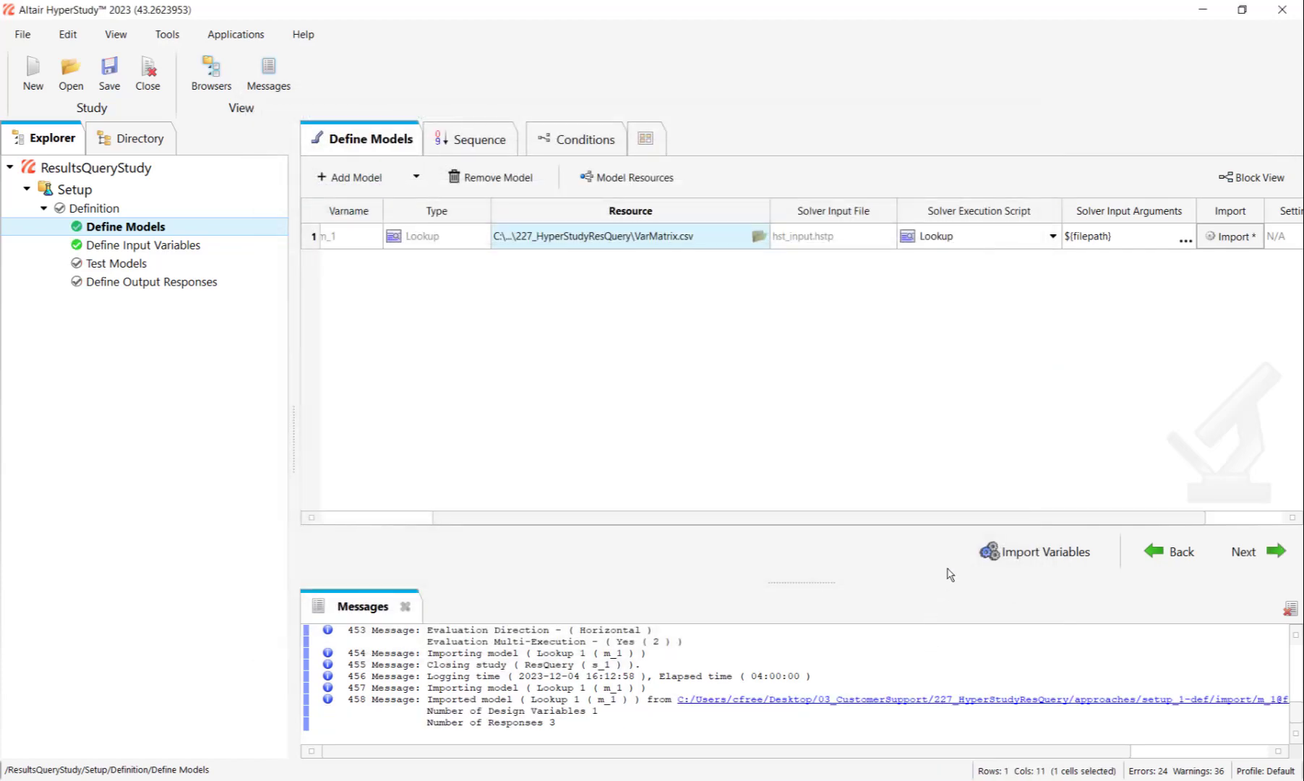
pyautogui.click(105, 246)
pyautogui.click(849, 236)
pyautogui.click(849, 236)
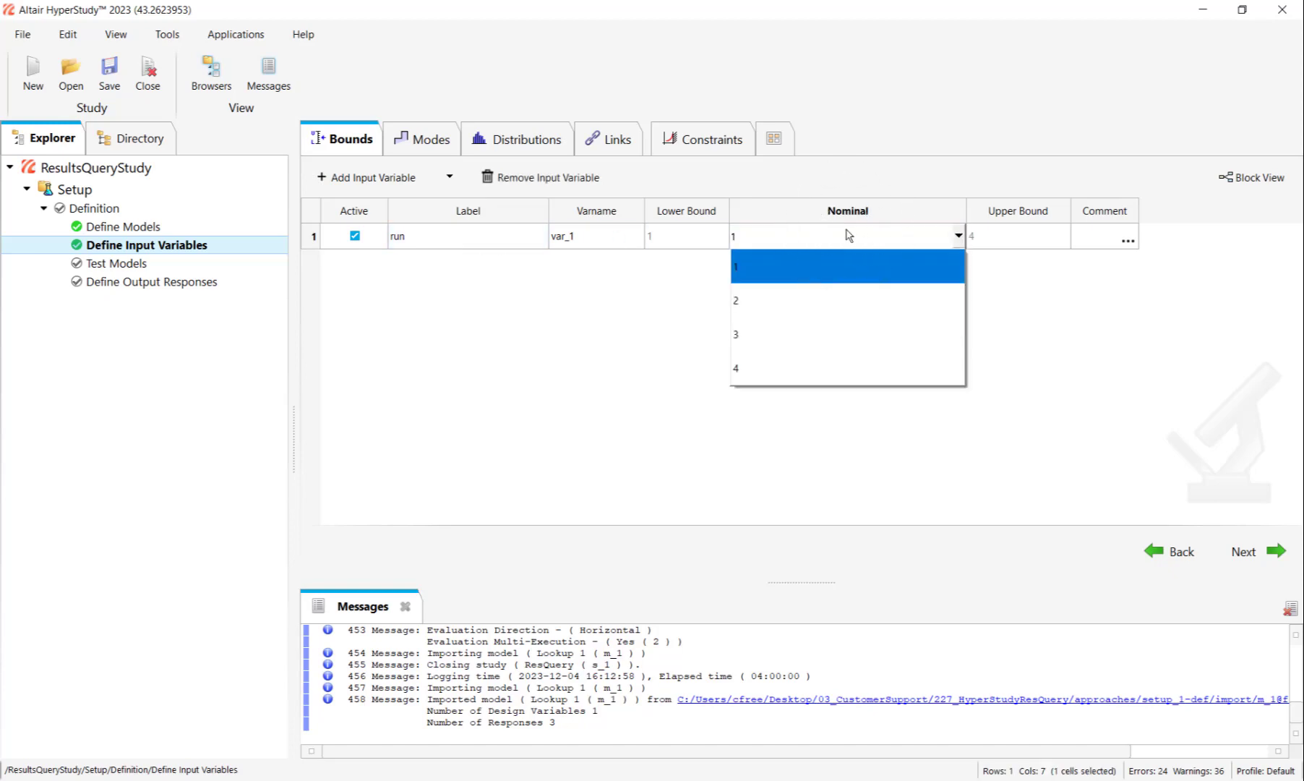
pyautogui.click(849, 236)
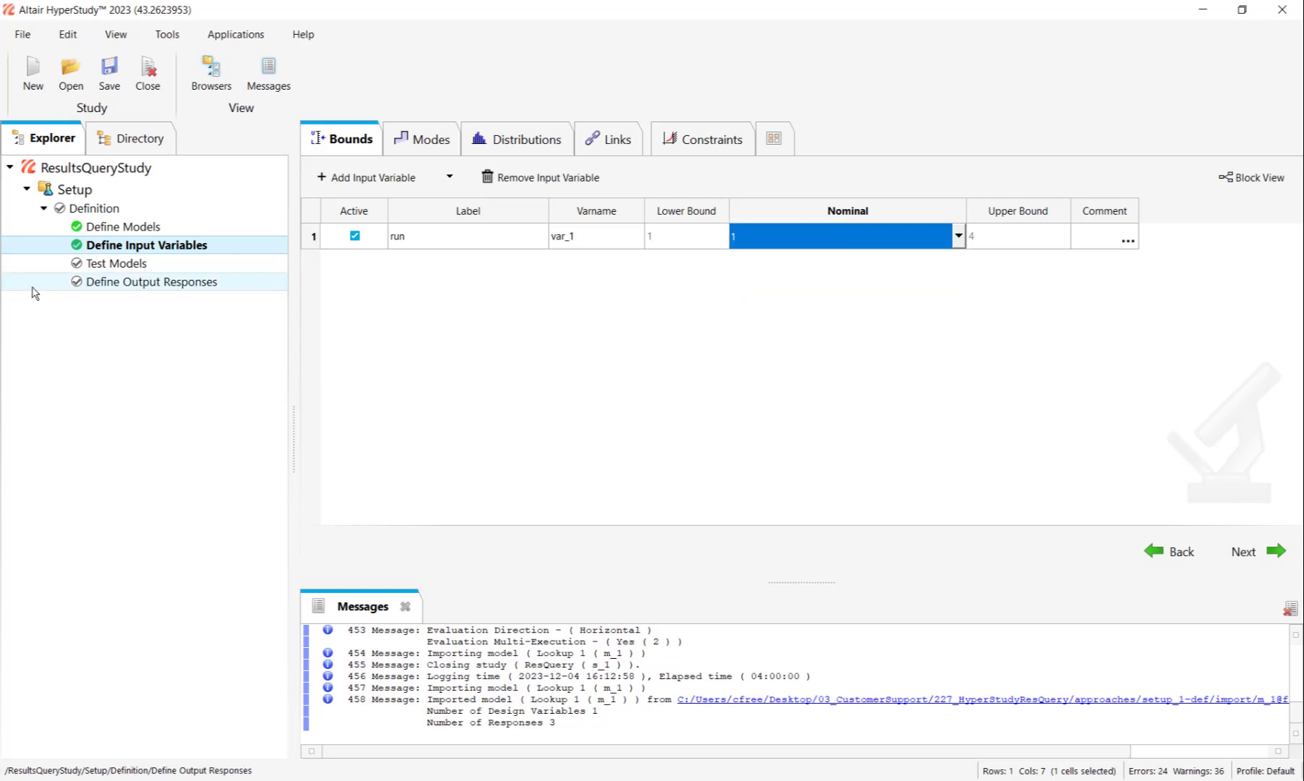
pyautogui.click(116, 283)
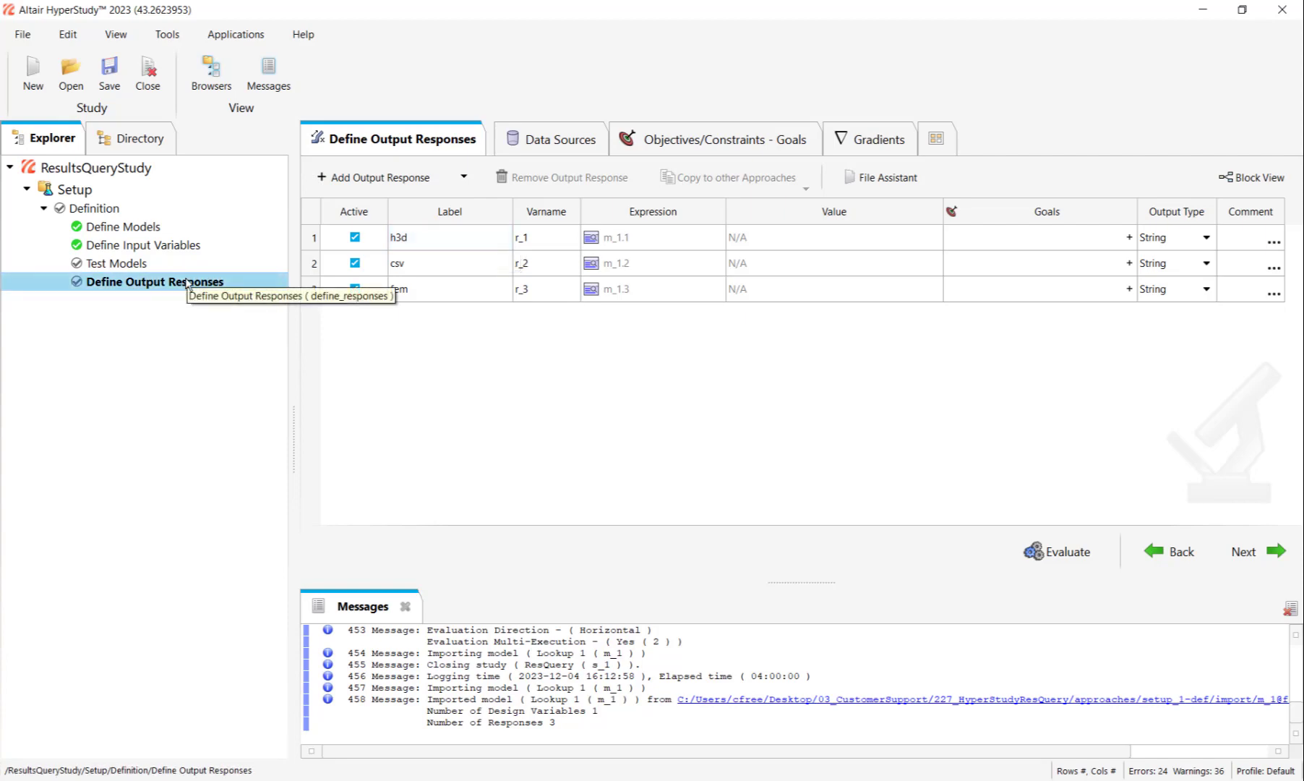
# Step: Add an XMLFile Parameterized File model from a copy of queryconfig_main_XML.xml
pyautogui.click(206, 229)
pyautogui.click(358, 179)
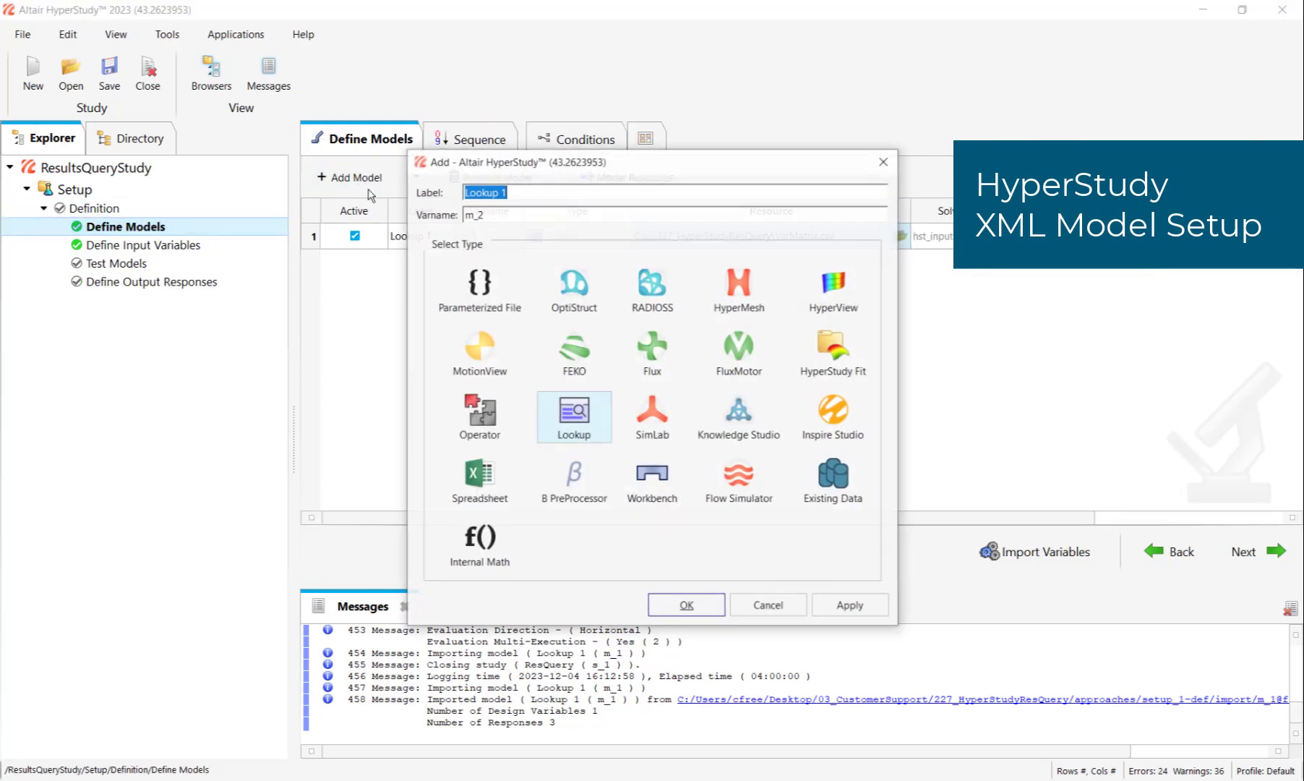
pyautogui.click(495, 296)
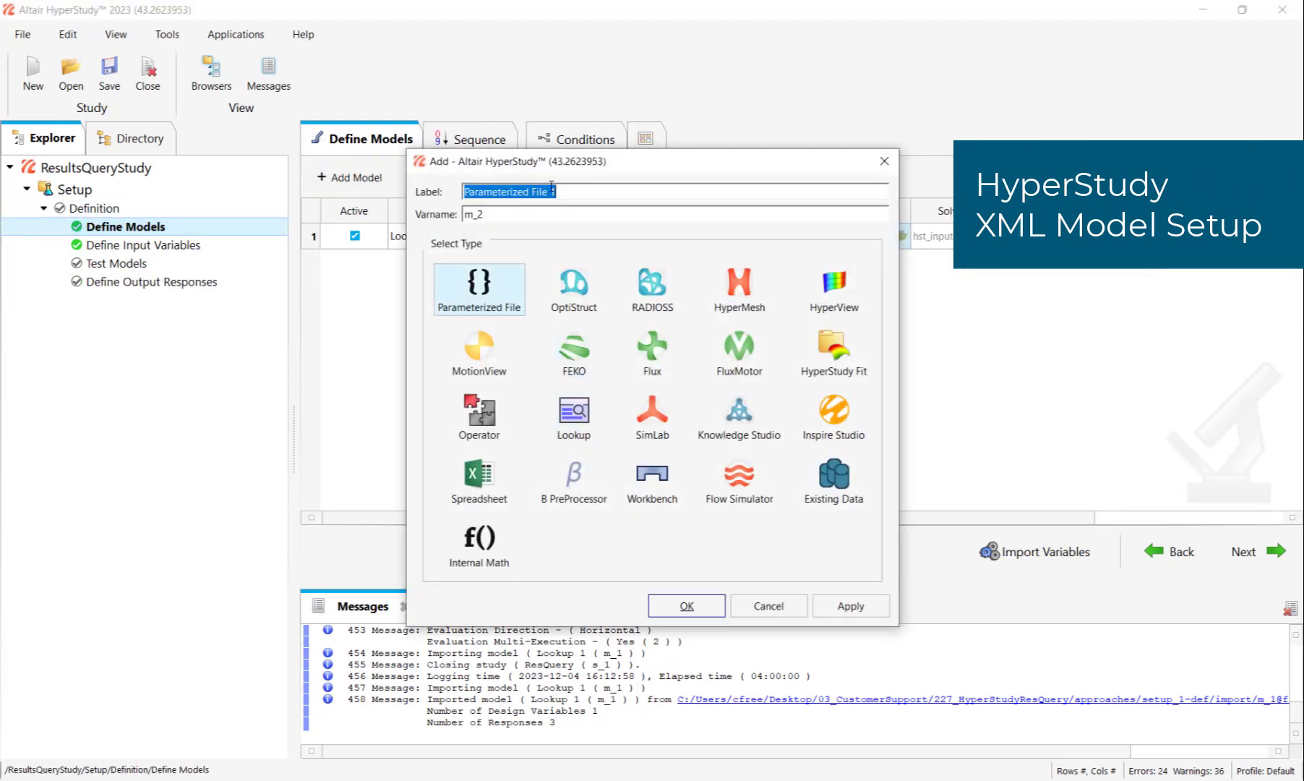
pyautogui.write('XMLFile')
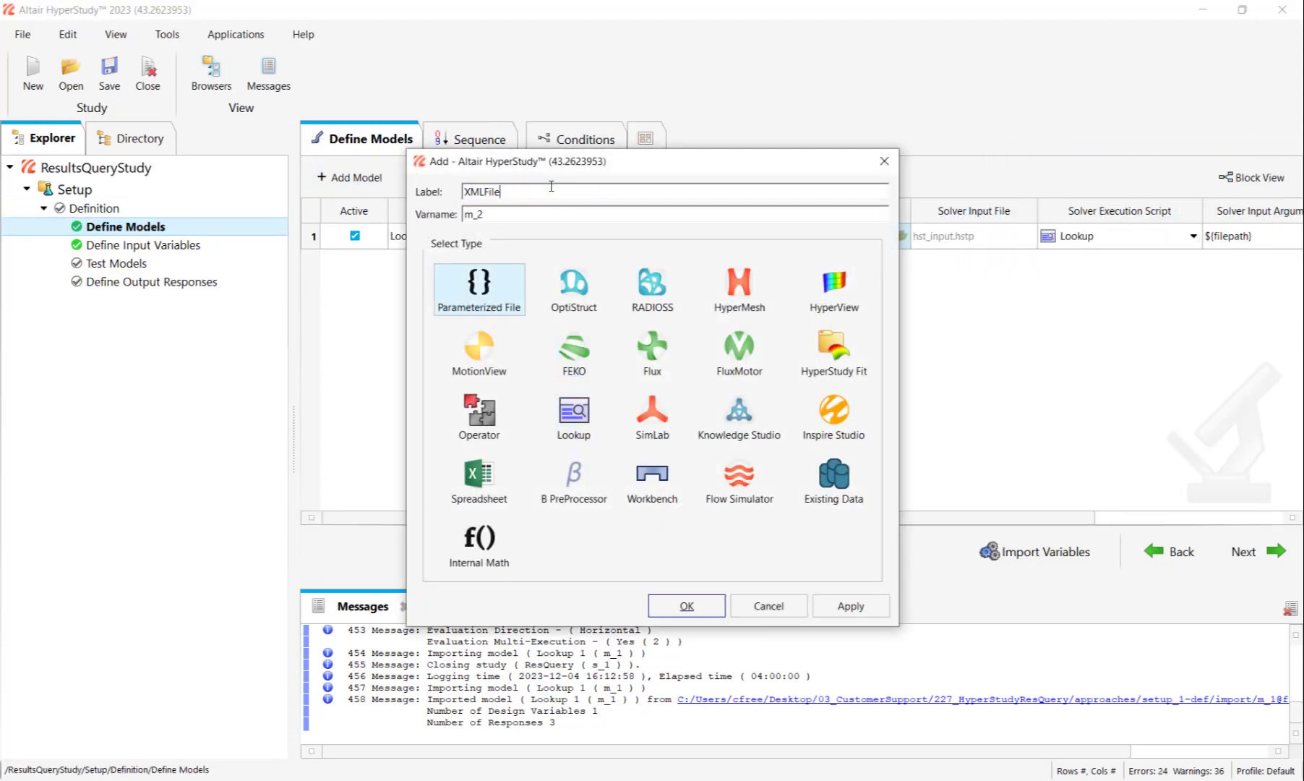
pyautogui.click(719, 606)
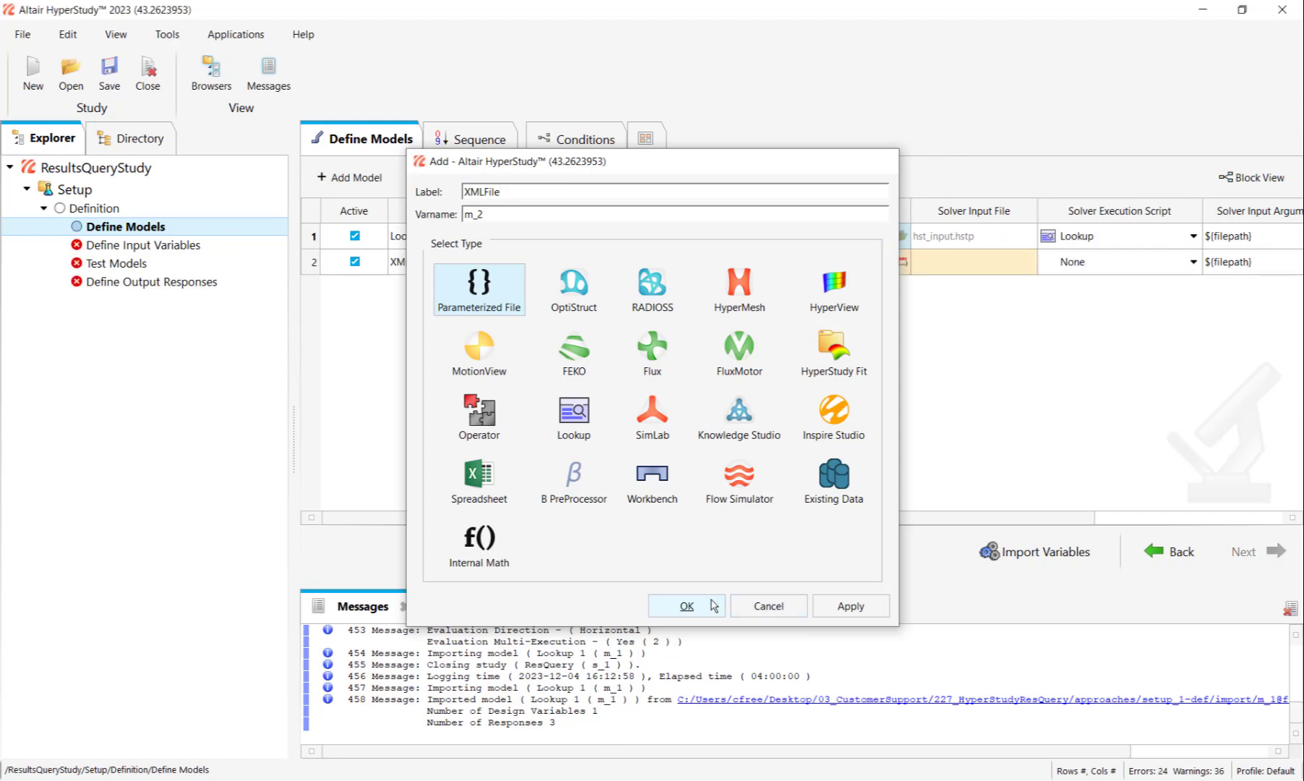
pyautogui.click(903, 262)
pyautogui.click(391, 234)
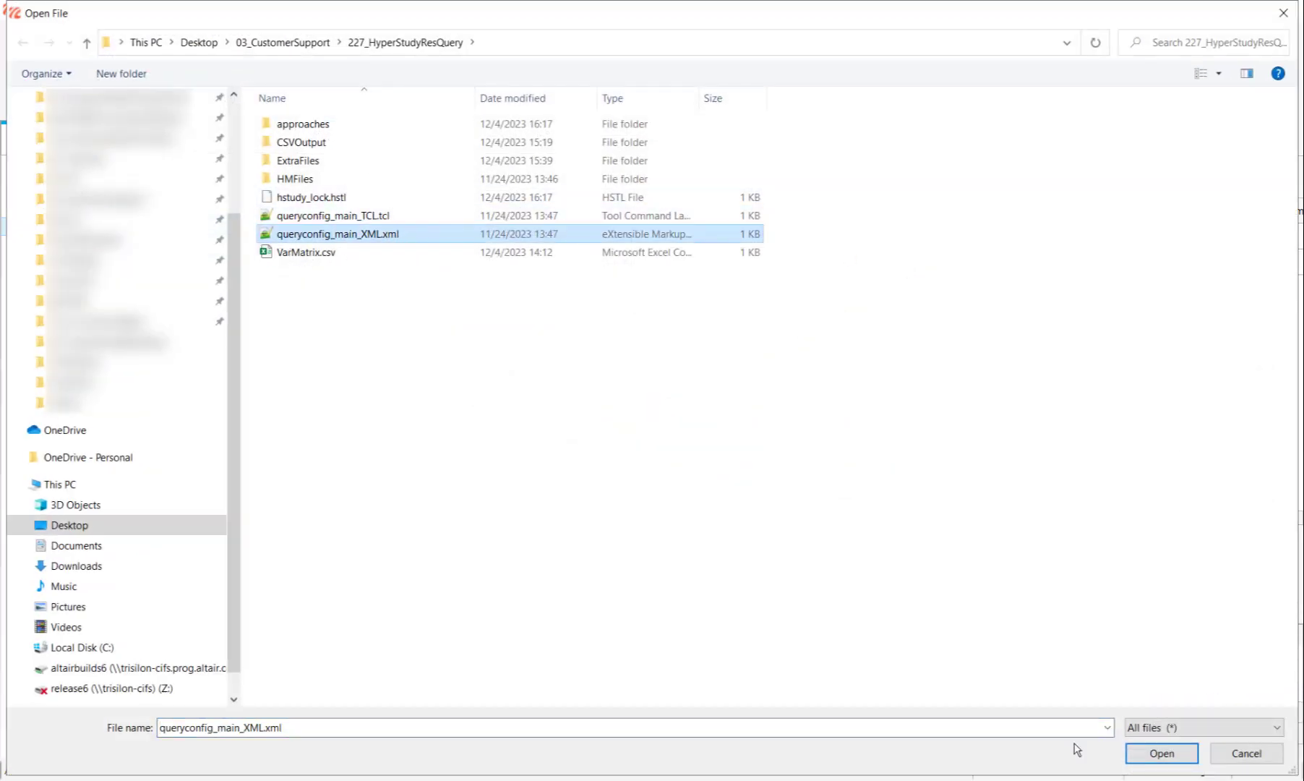
pyautogui.click(1161, 752)
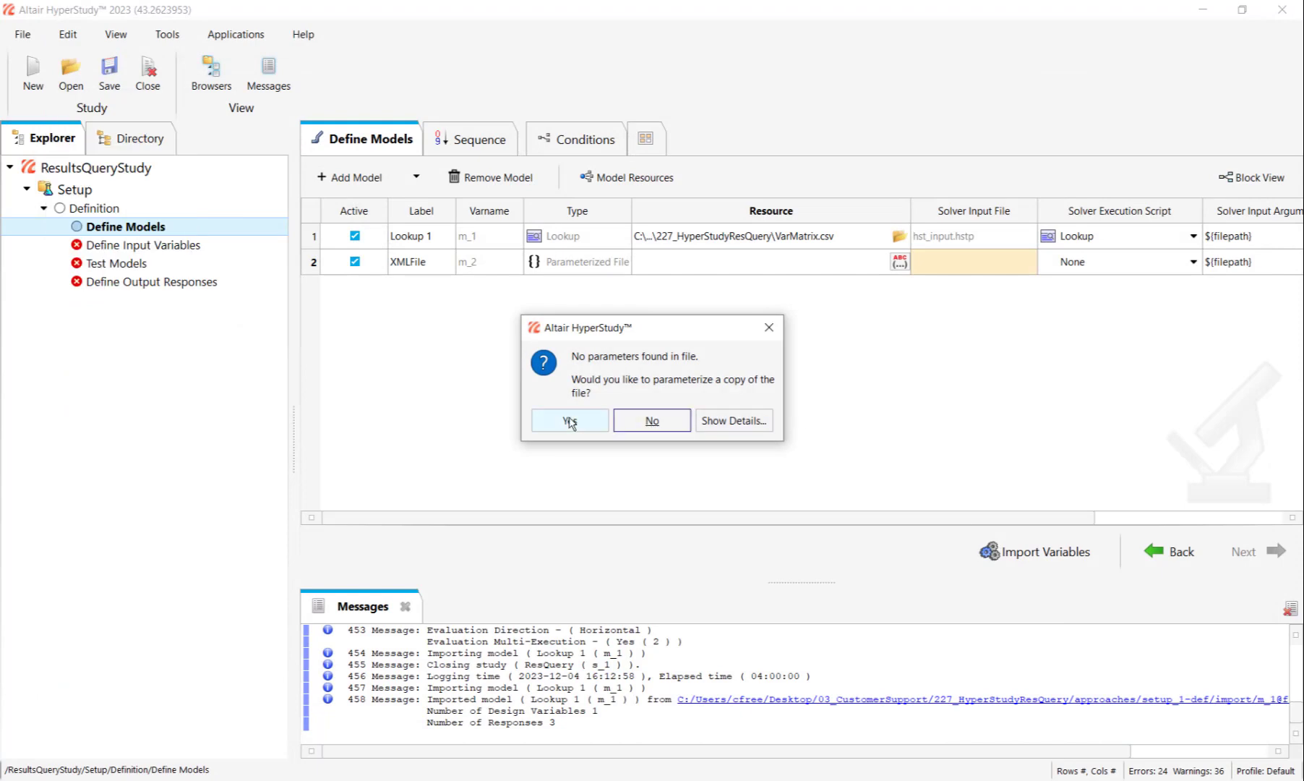
pyautogui.click(571, 422)
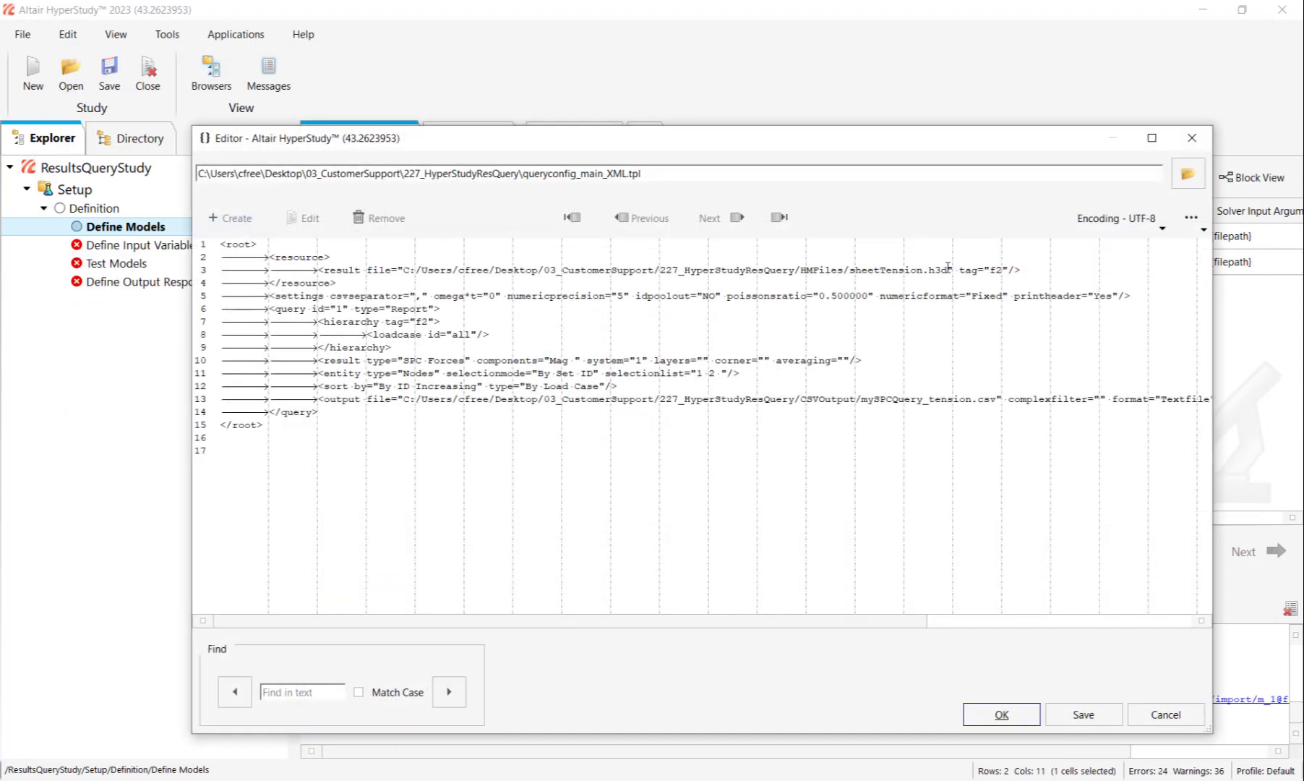
# Step: Parameterize the sheetTension.h3d file name as XML_H3D
pyautogui.moveTo(946, 270); pyautogui.dragTo(851, 273)
pyautogui.rightClick(864, 277)
pyautogui.click(896, 284)
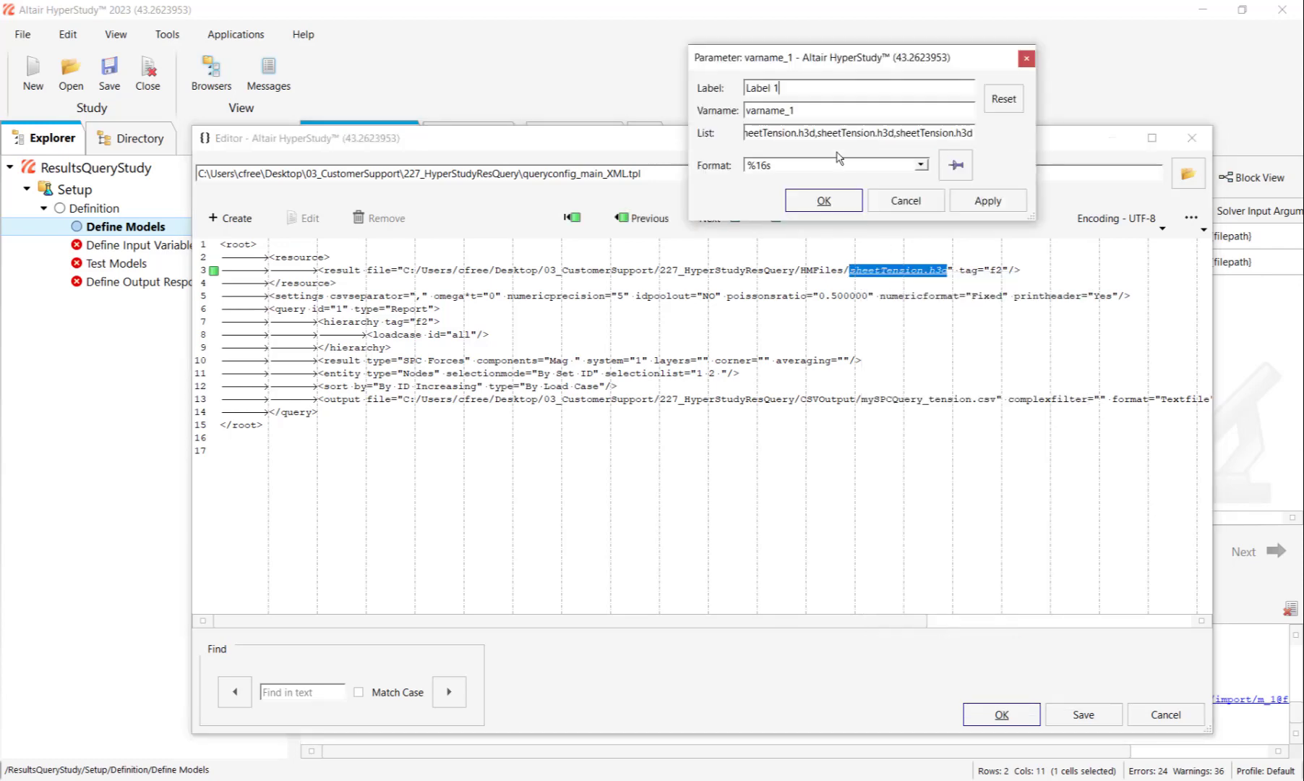
pyautogui.write('XML_H3D')
pyautogui.click(825, 201)
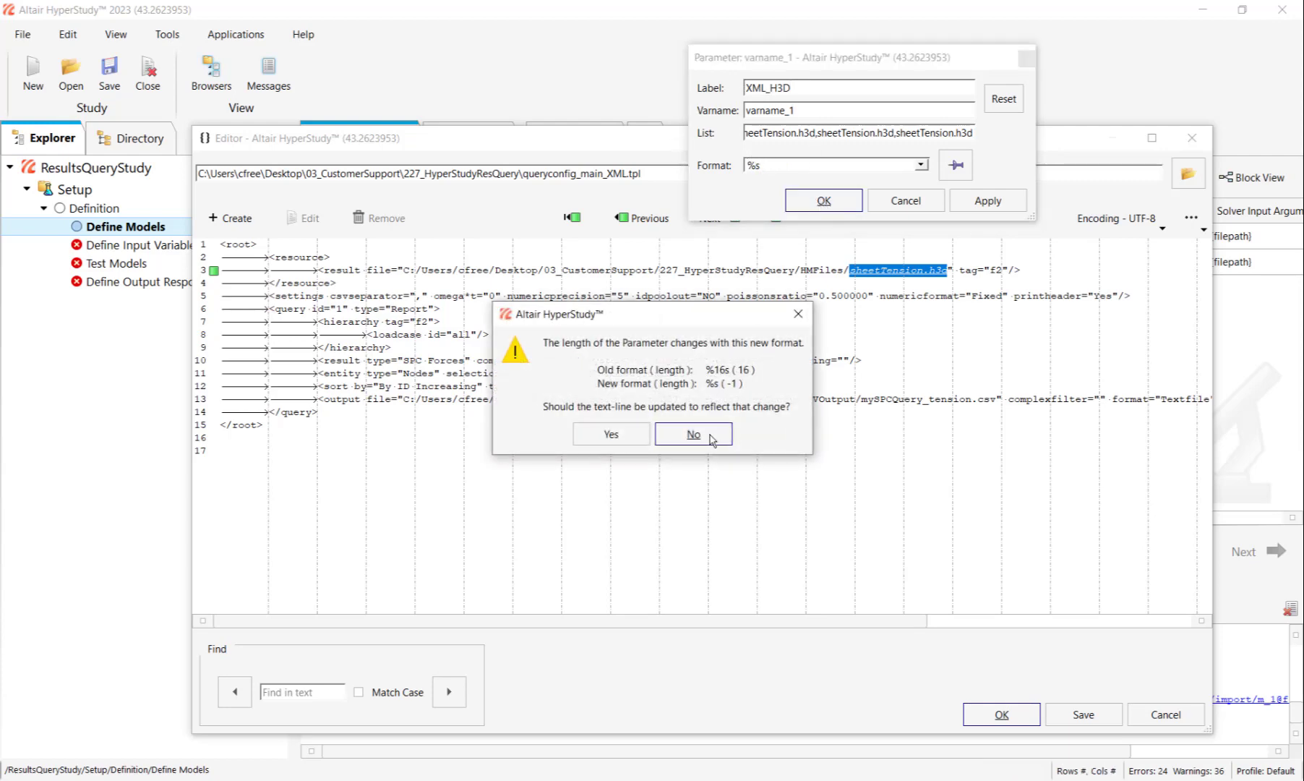
pyautogui.click(688, 437)
# Step: Parameterize mySPCQuery_tension.csv as XML_CSV and save the template
pyautogui.moveTo(861, 395); pyautogui.dragTo(1002, 399)
pyautogui.rightClick(986, 407)
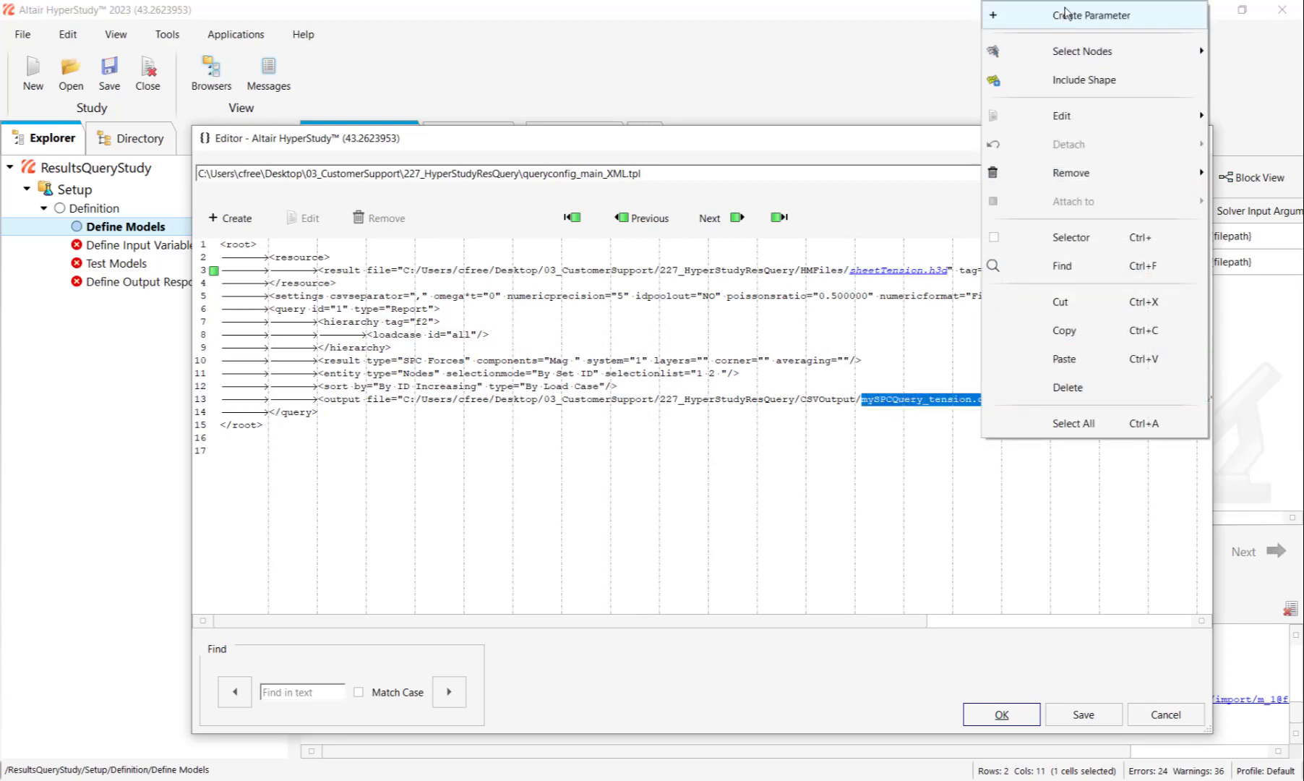
pyautogui.click(1066, 13)
pyautogui.moveTo(957, 45); pyautogui.dragTo(852, 48)
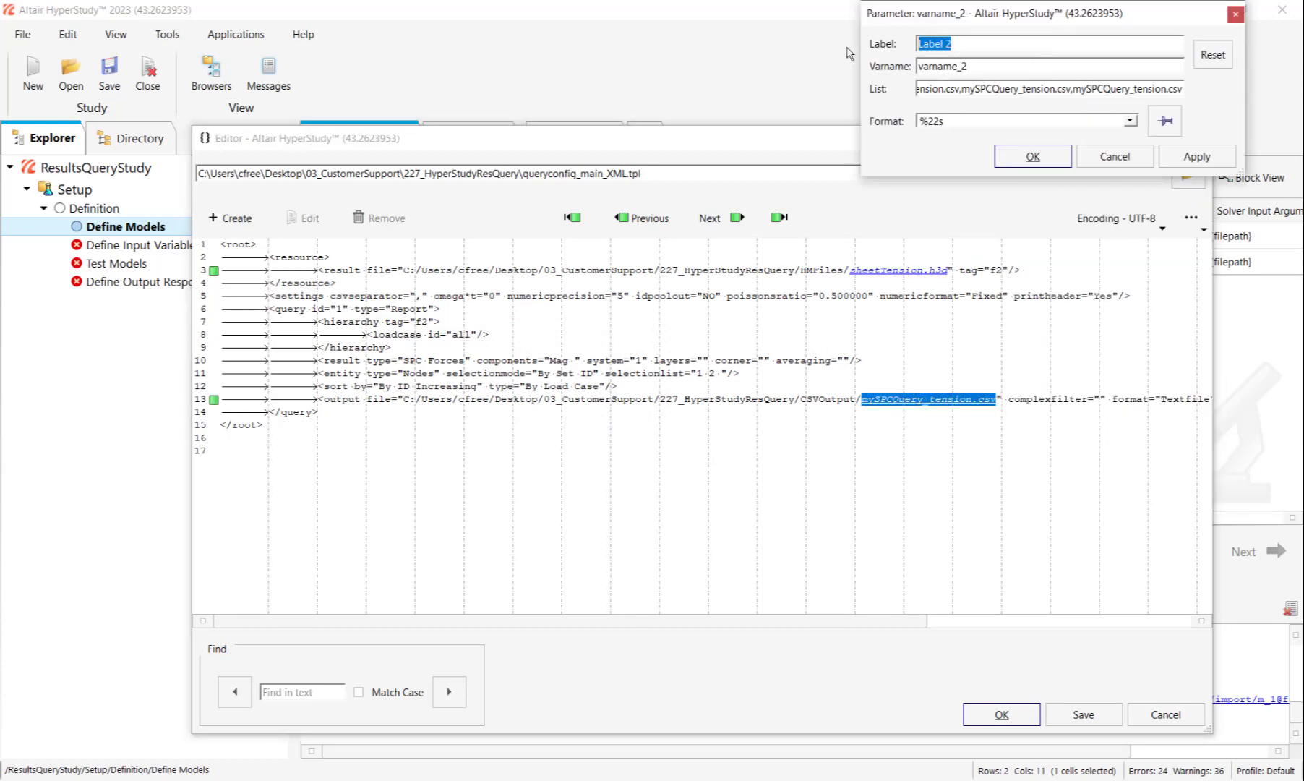
pyautogui.write('XML_CSV')
pyautogui.click(1032, 156)
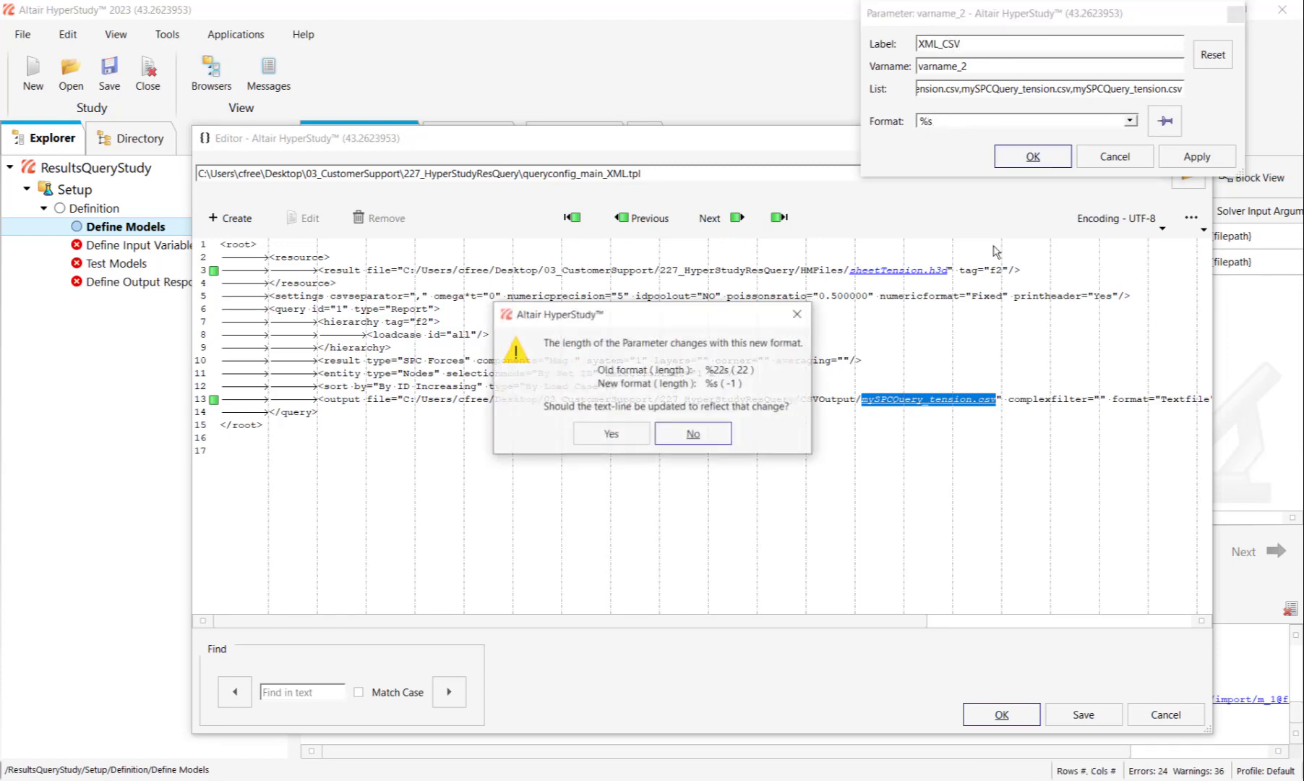
pyautogui.click(616, 437)
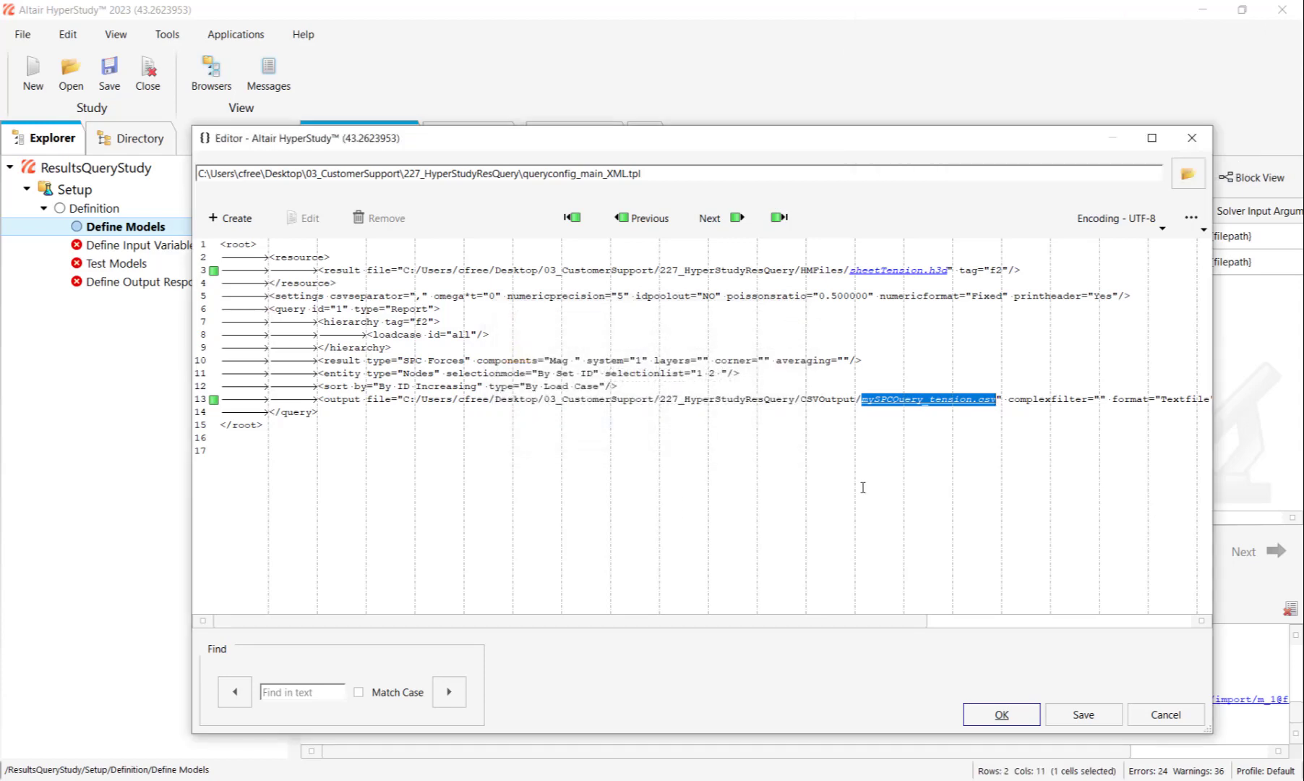
pyautogui.click(968, 709)
# Step: Set XMLFile's solver input file to queryconfig_main_XML.xml and import its parameters
pyautogui.moveTo(943, 519); pyautogui.dragTo(1155, 512)
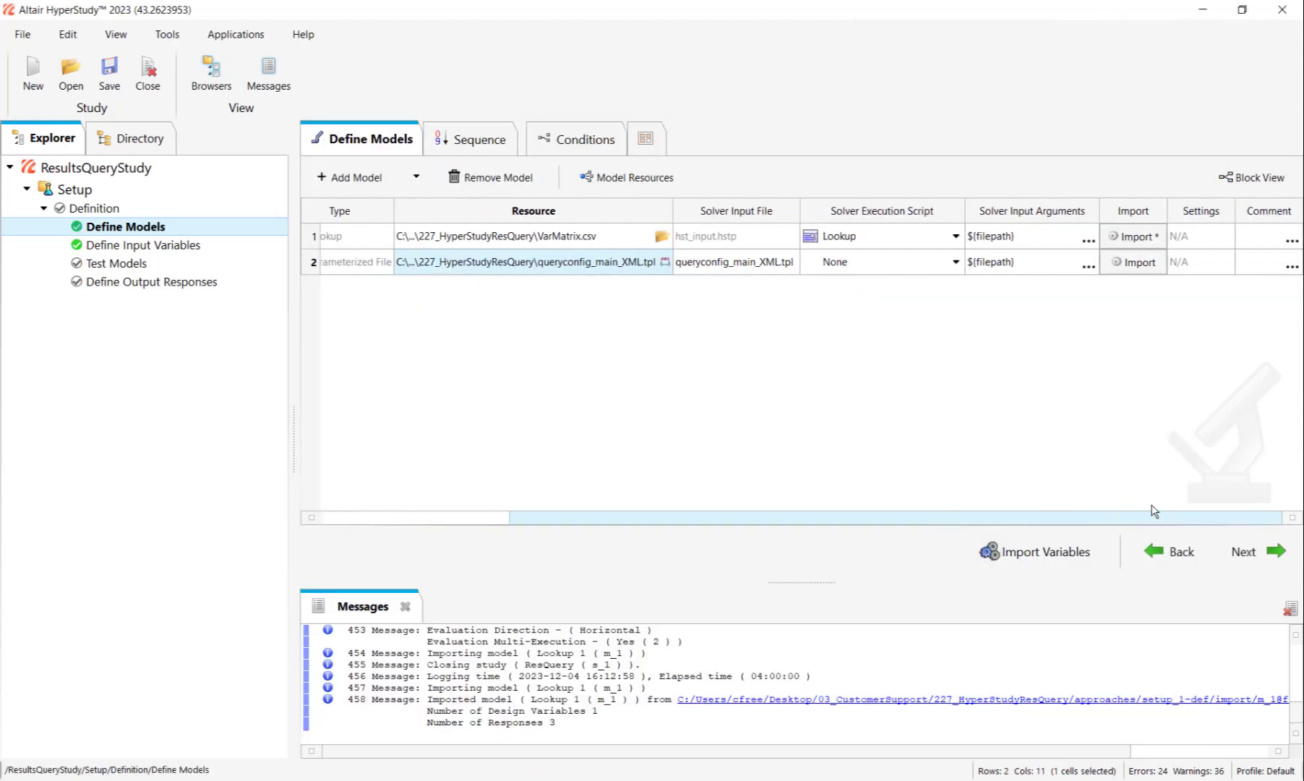
pyautogui.click(792, 265)
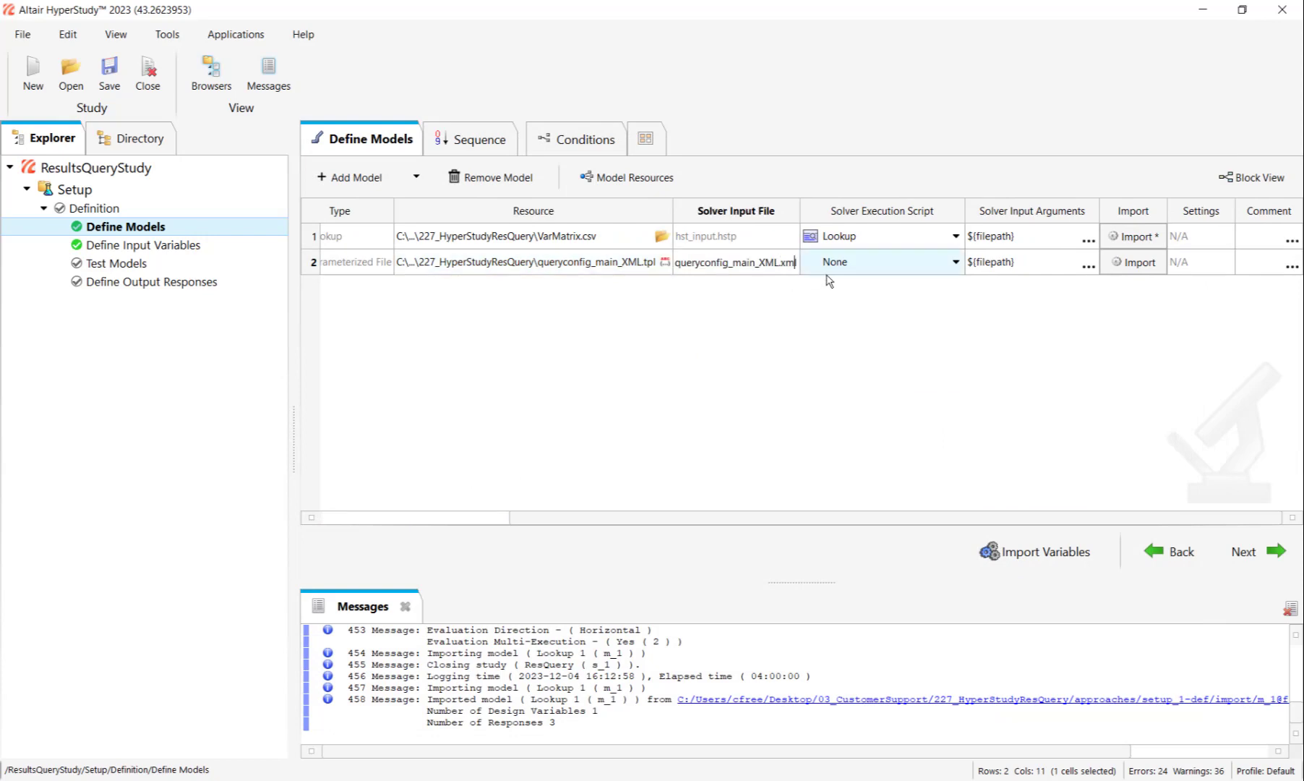
pyautogui.write('l')
pyautogui.press('Return')
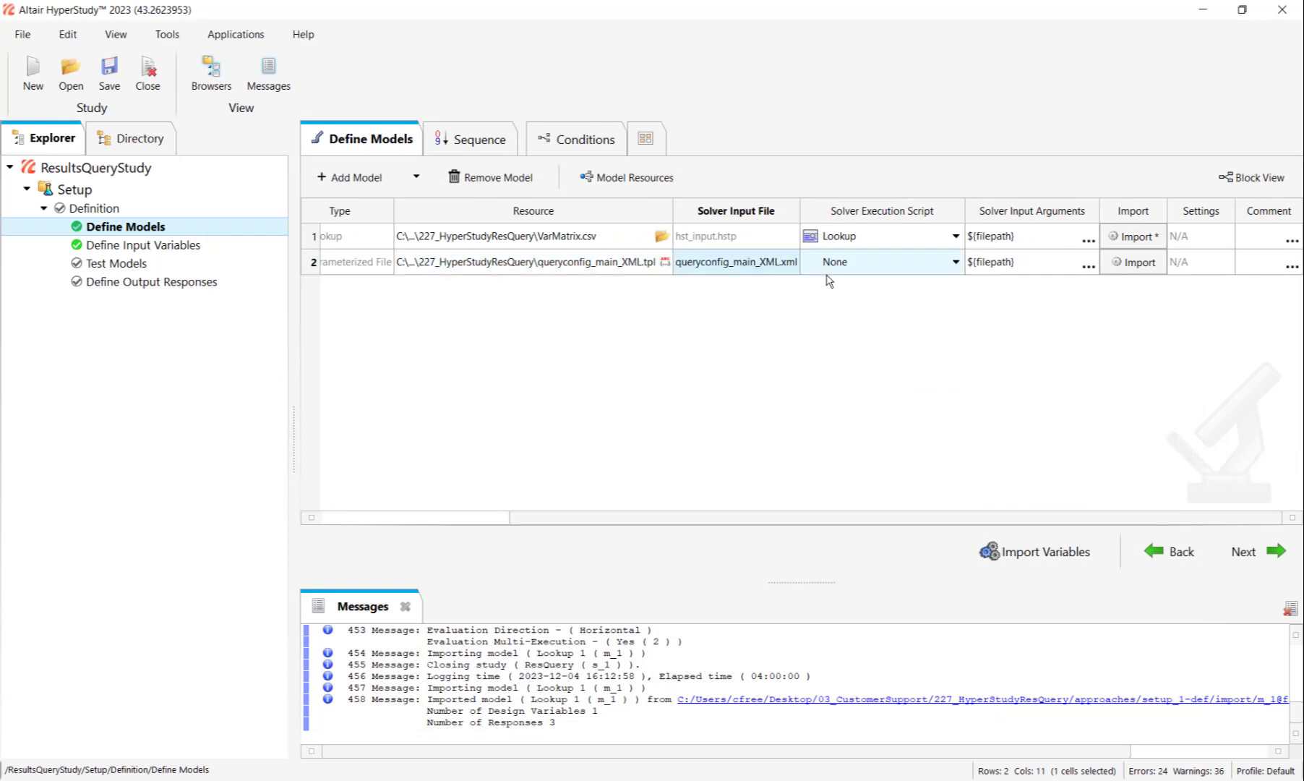
pyautogui.click(1135, 264)
# Step: Link XML_H3D to the h3d response r_1 and set XML_CSV's expression to r_2
pyautogui.click(217, 246)
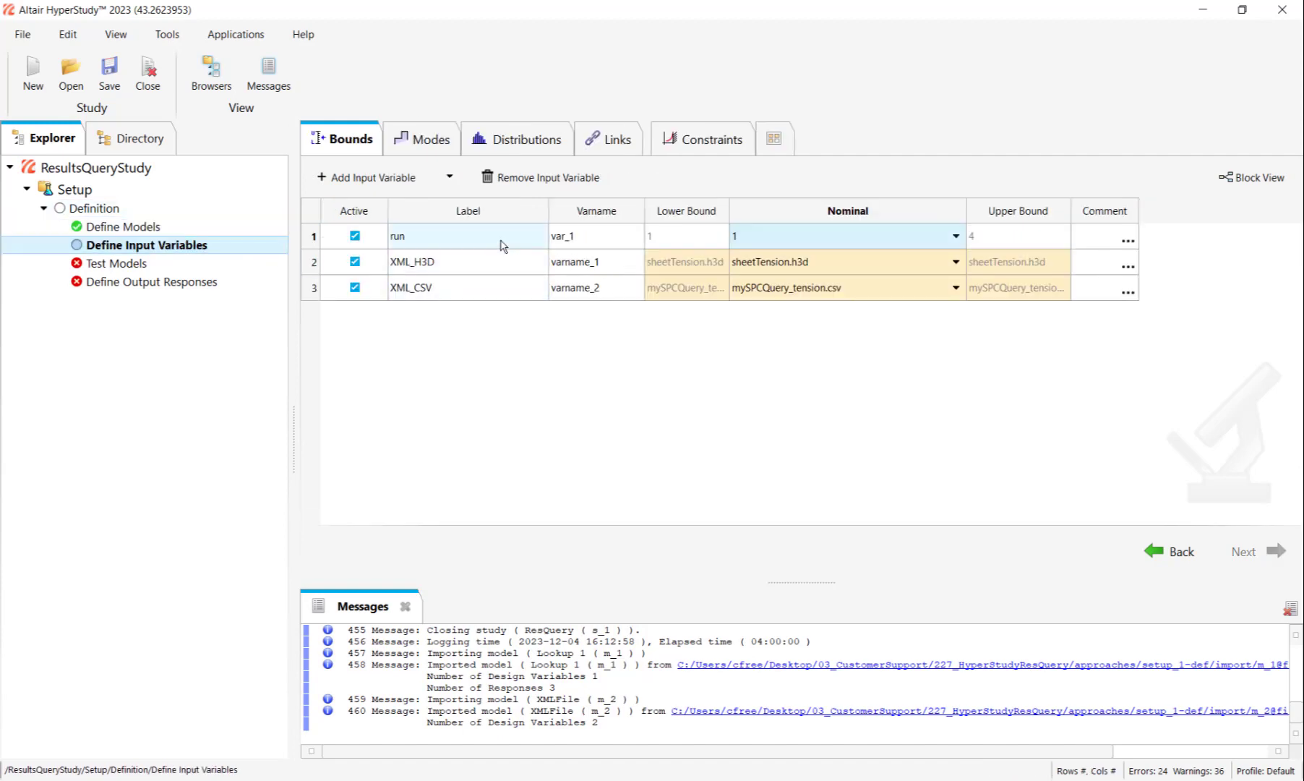
pyautogui.click(596, 134)
pyautogui.click(756, 257)
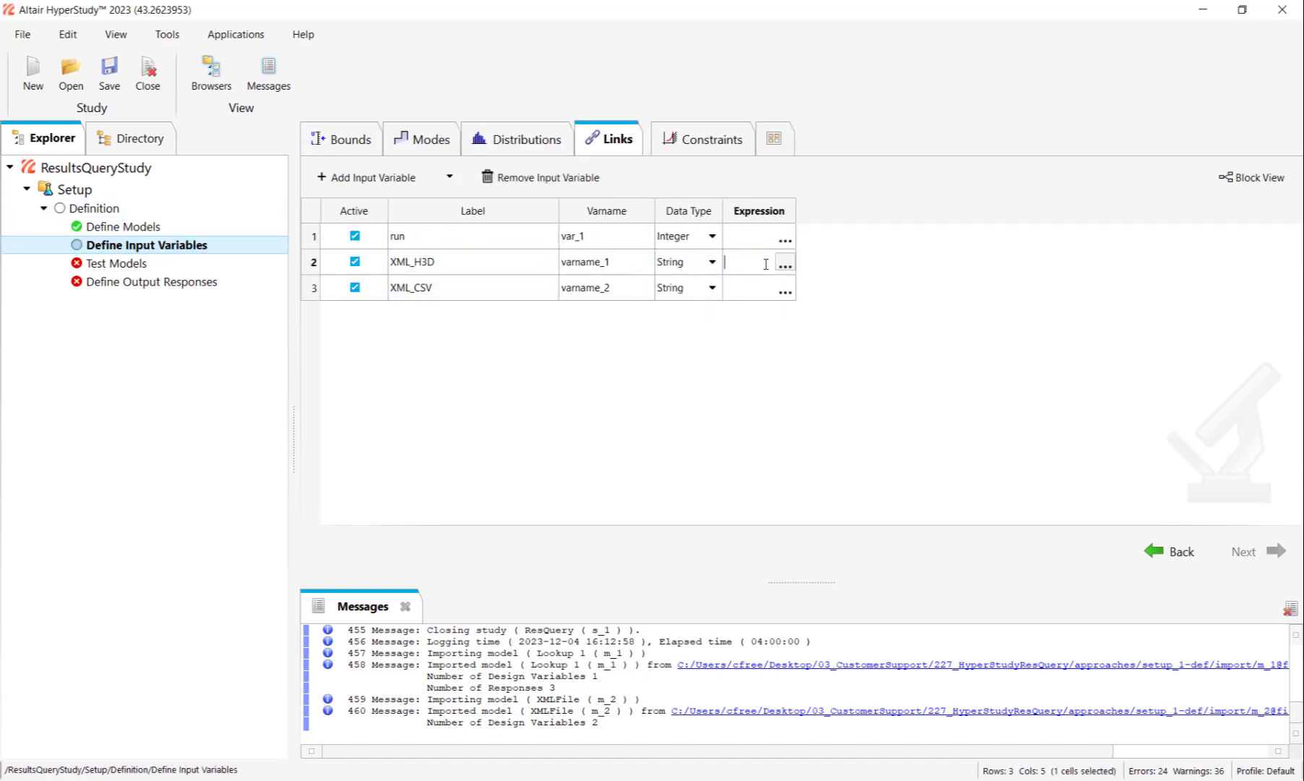
pyautogui.click(785, 267)
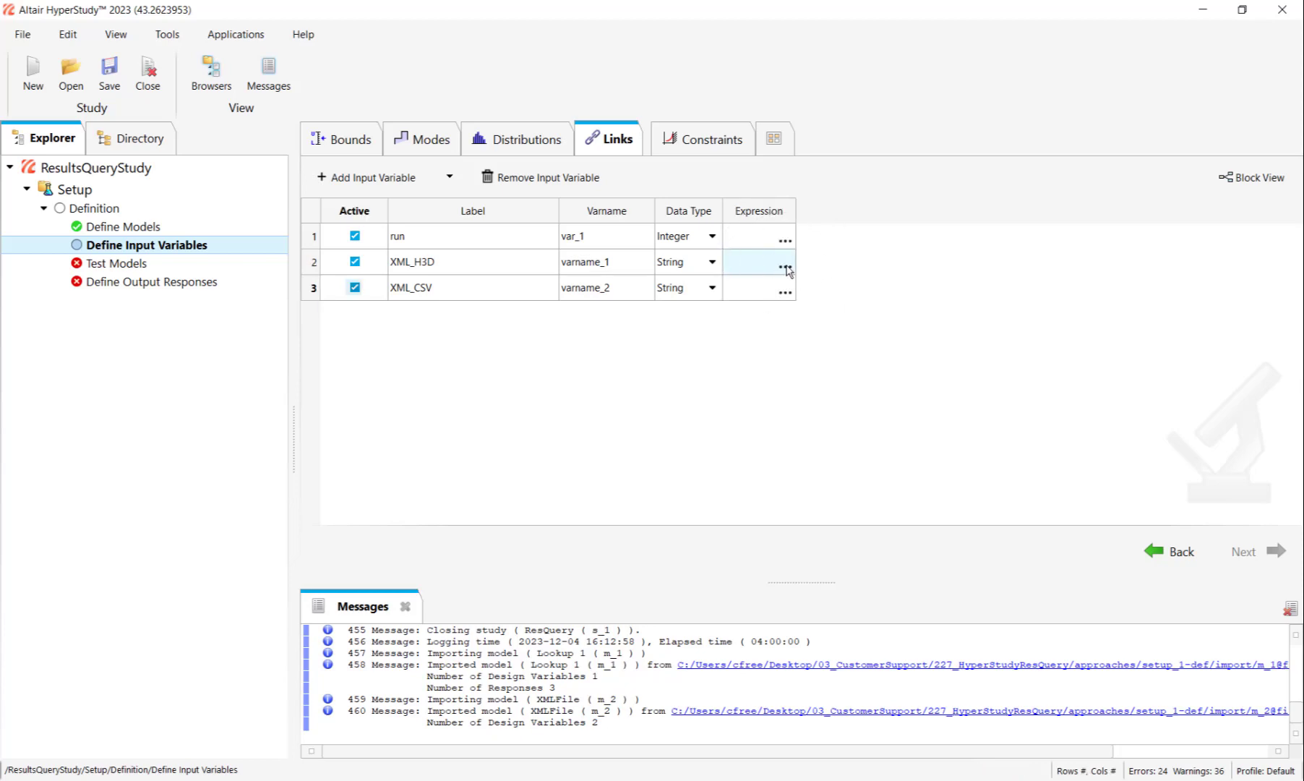
pyautogui.click(785, 269)
pyautogui.click(613, 365)
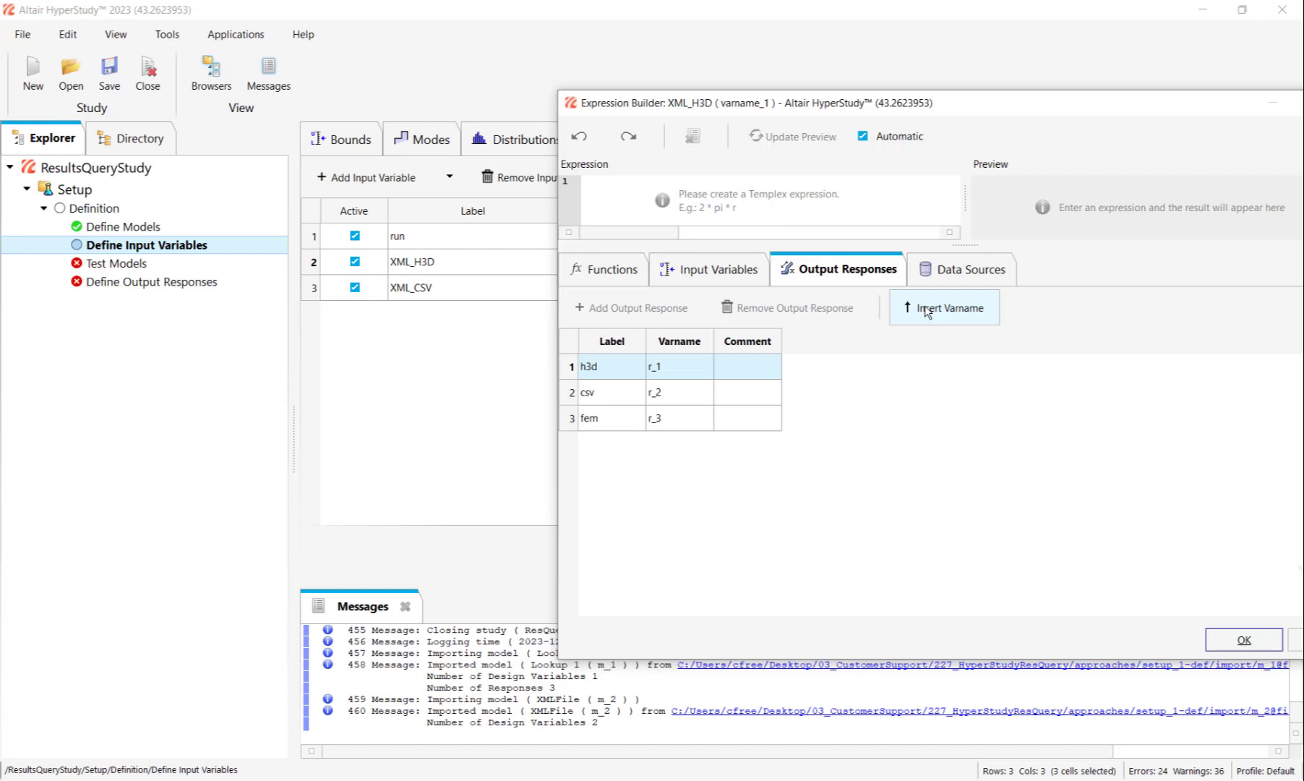
pyautogui.click(927, 311)
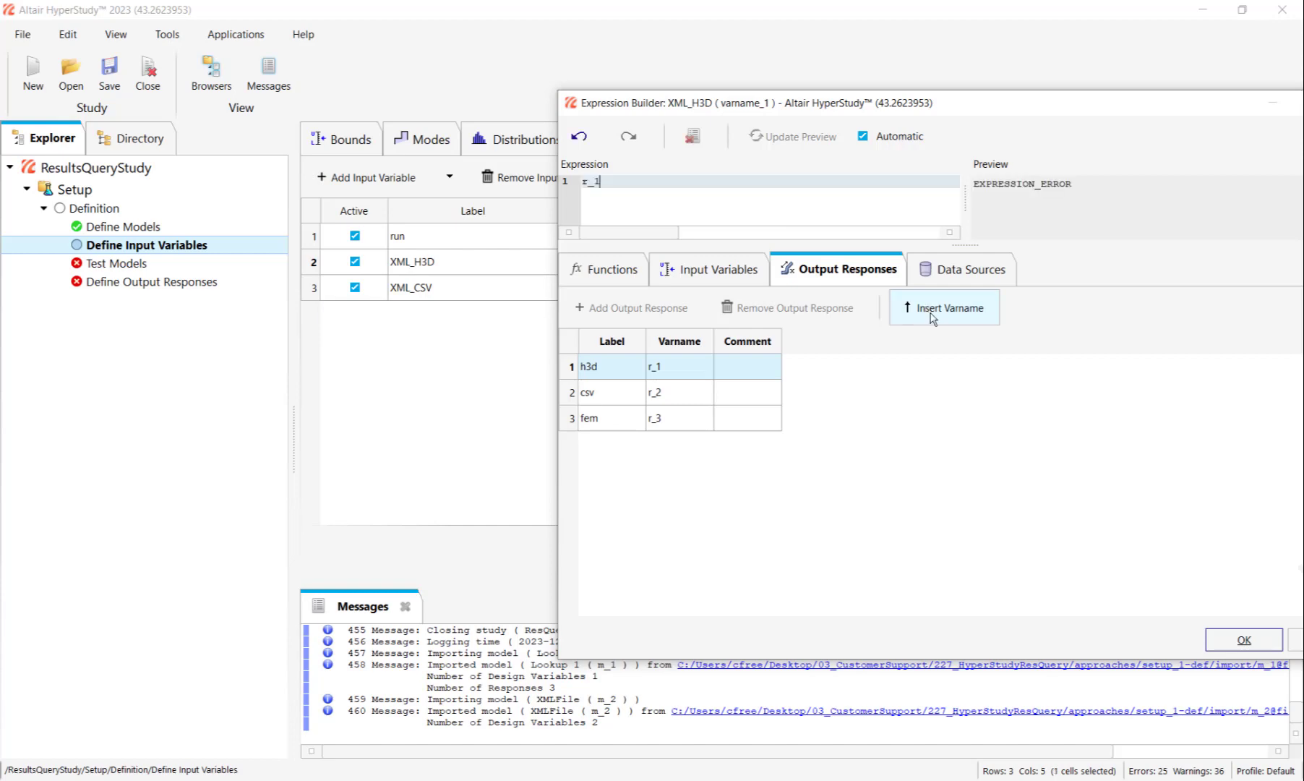
pyautogui.click(1244, 639)
pyautogui.doubleClick(743, 288)
pyautogui.write('r_2')
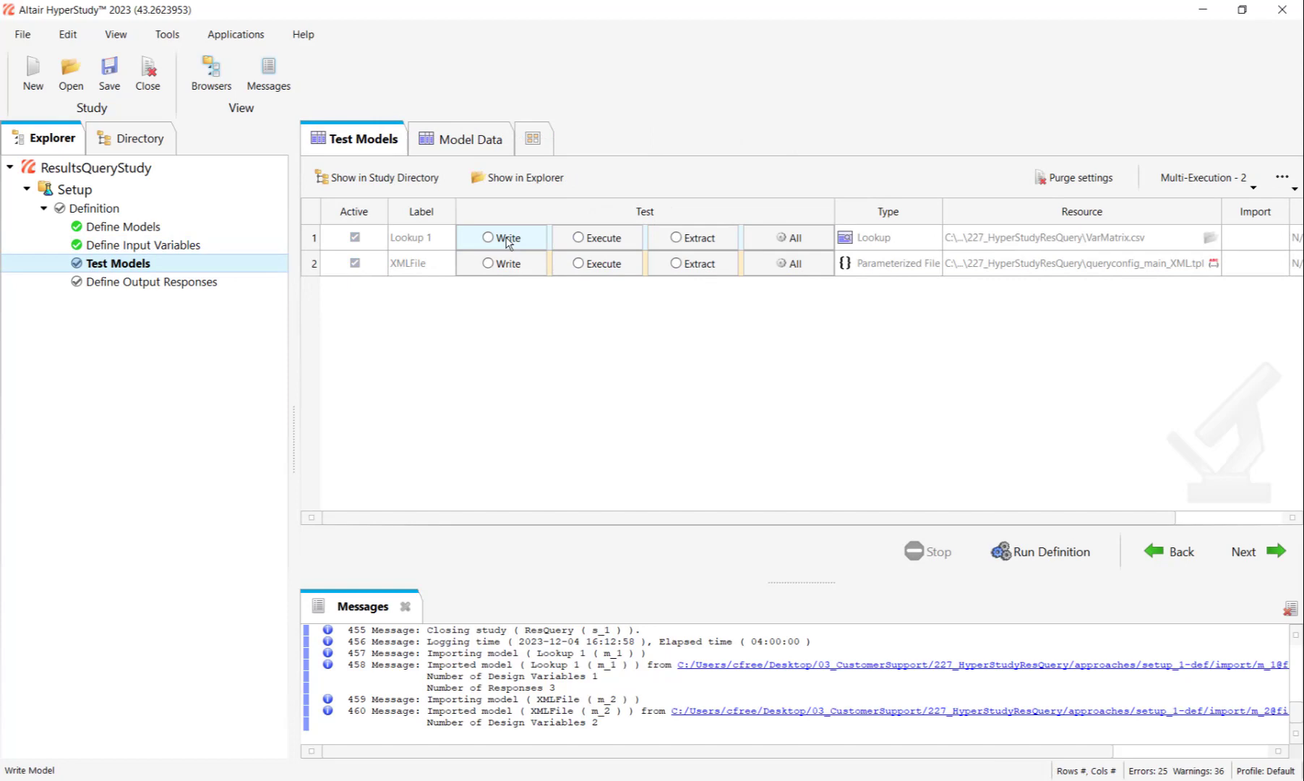
# Step: Test Lookup 1 with Write, Execute and Extract, check its responses, then Write and Execute XMLFile
pyautogui.click(508, 239)
pyautogui.click(604, 239)
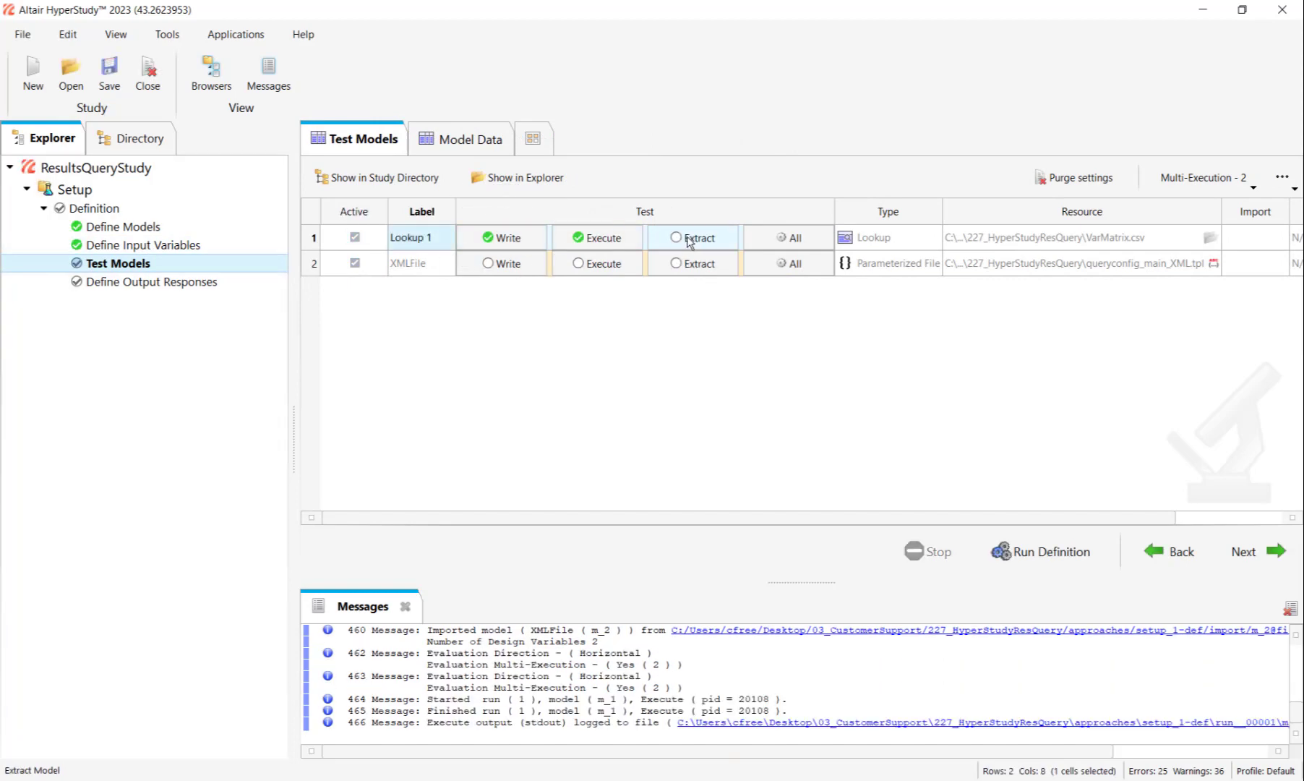
pyautogui.click(690, 239)
pyautogui.click(245, 281)
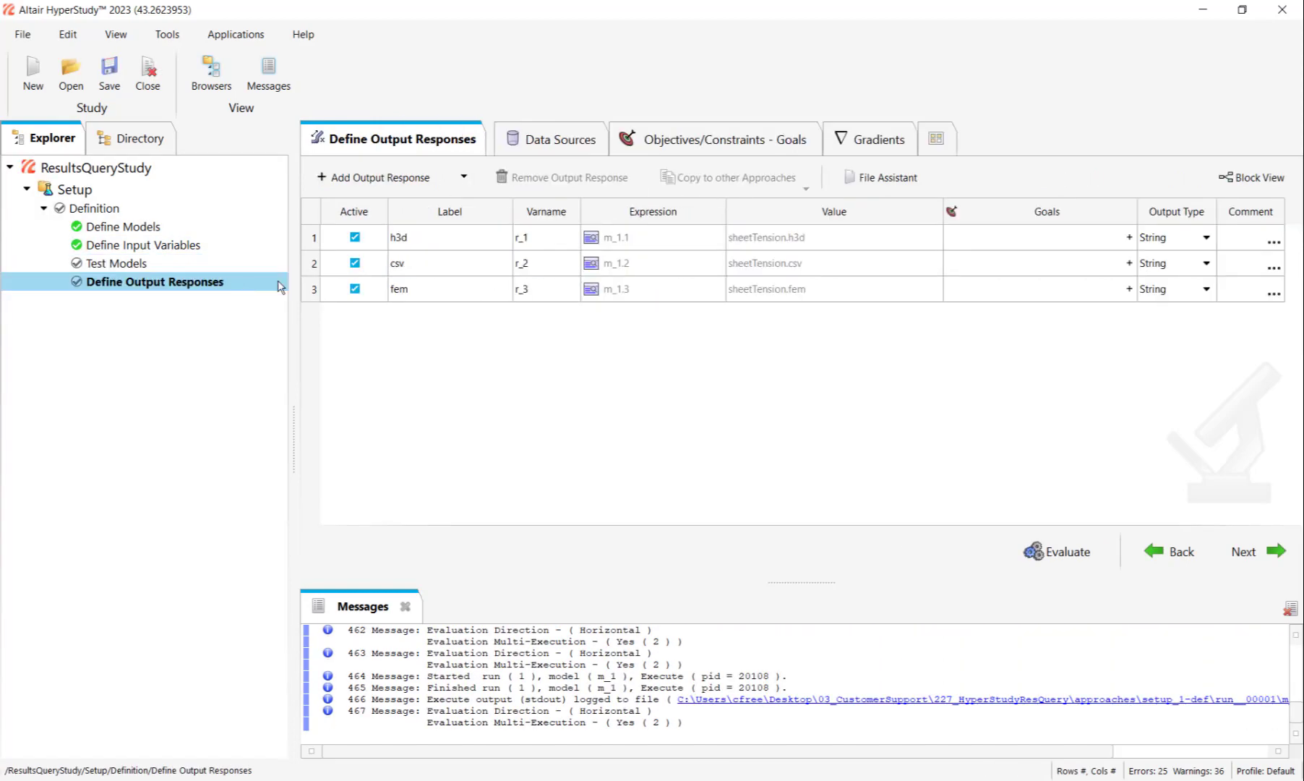
pyautogui.click(193, 263)
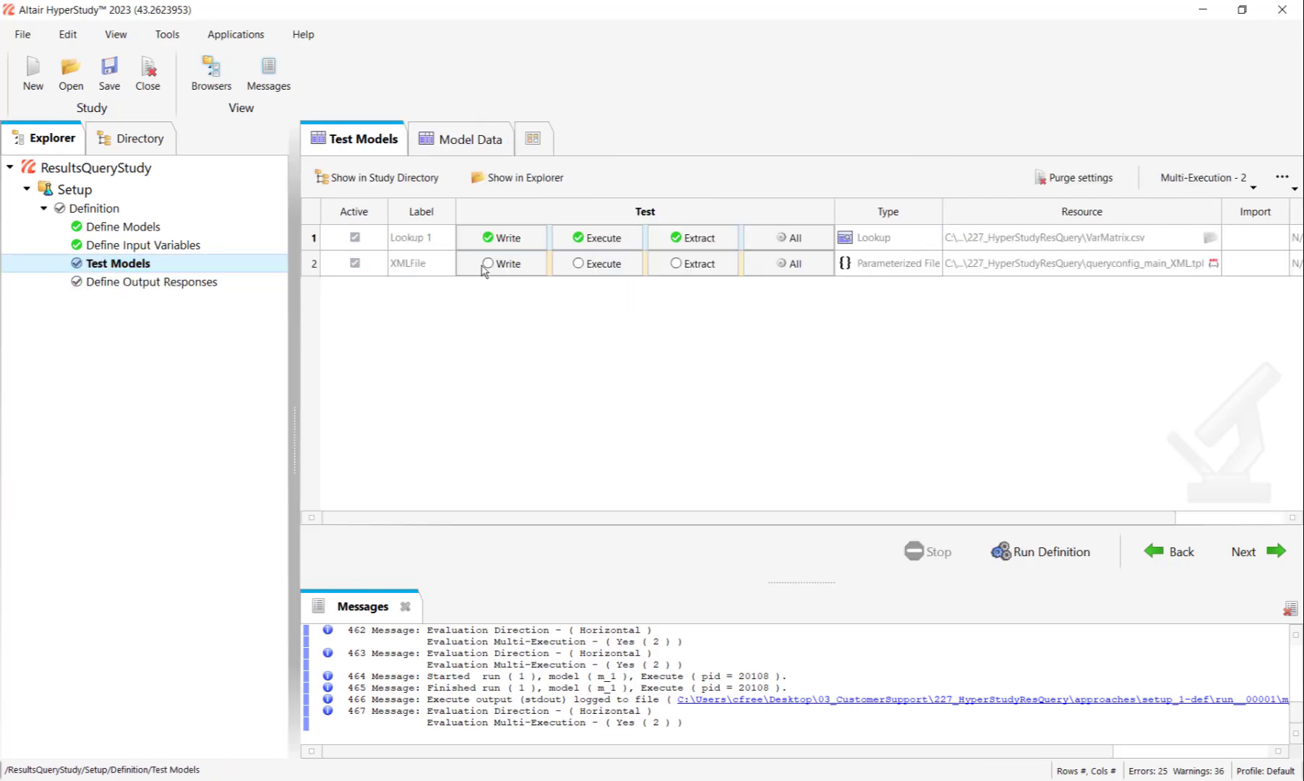
pyautogui.click(518, 264)
pyautogui.click(611, 269)
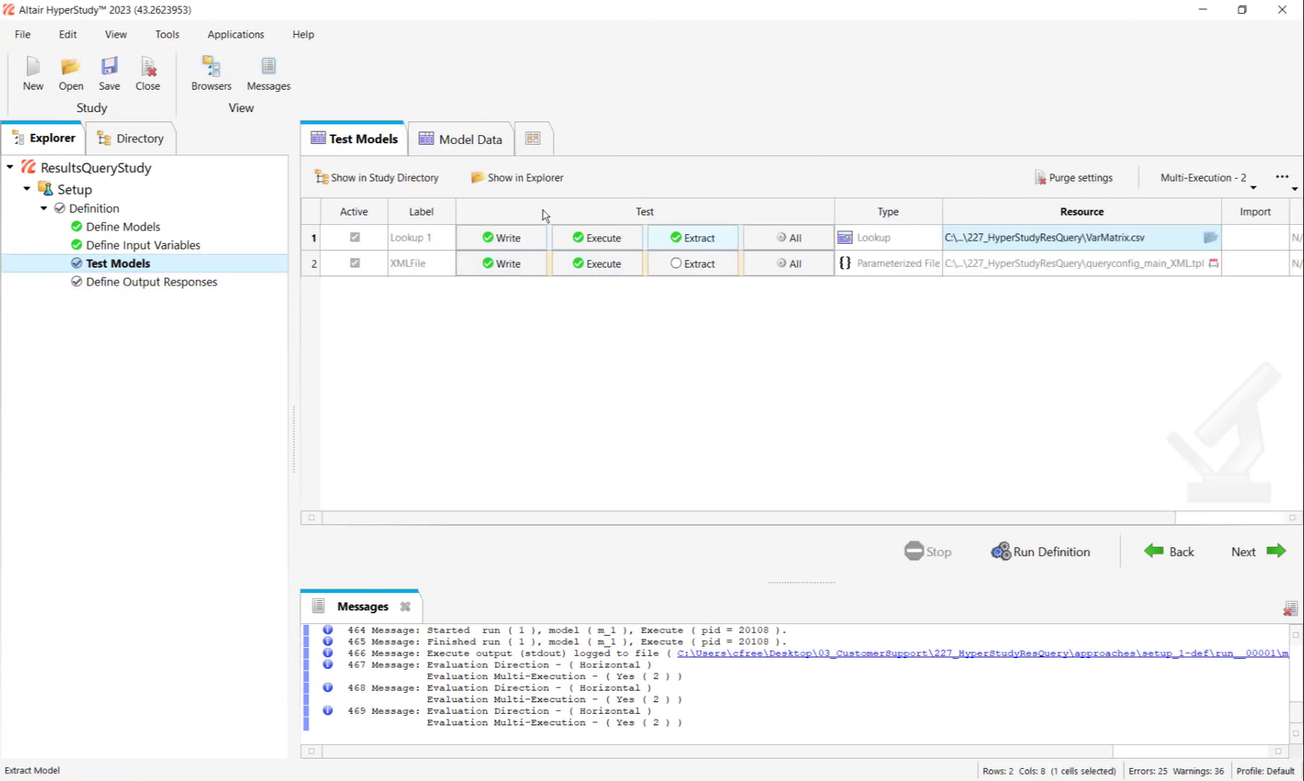
# Step: Browse in File Explorer to run__00001/m_2 to see hst_input.hstp and queryconfig_main_XML.xml
pyautogui.click(513, 178)
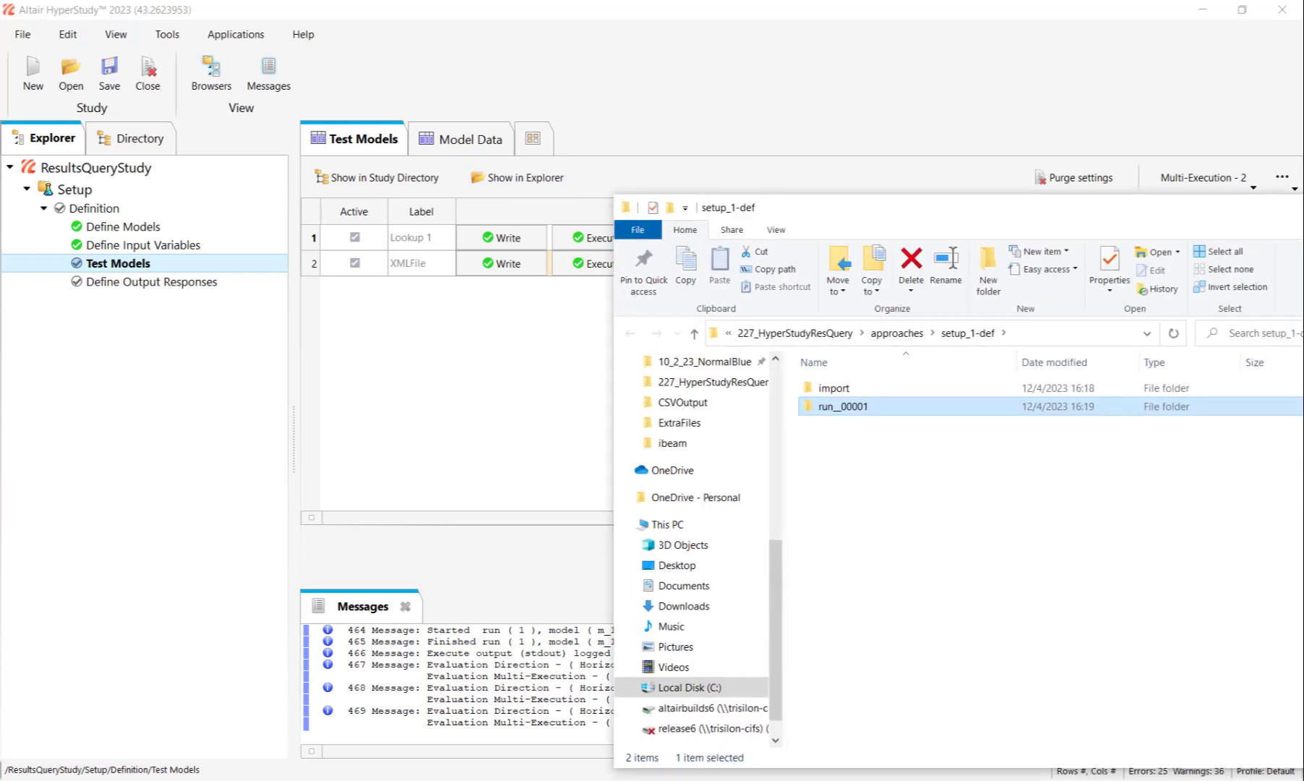
pyautogui.doubleClick(911, 389)
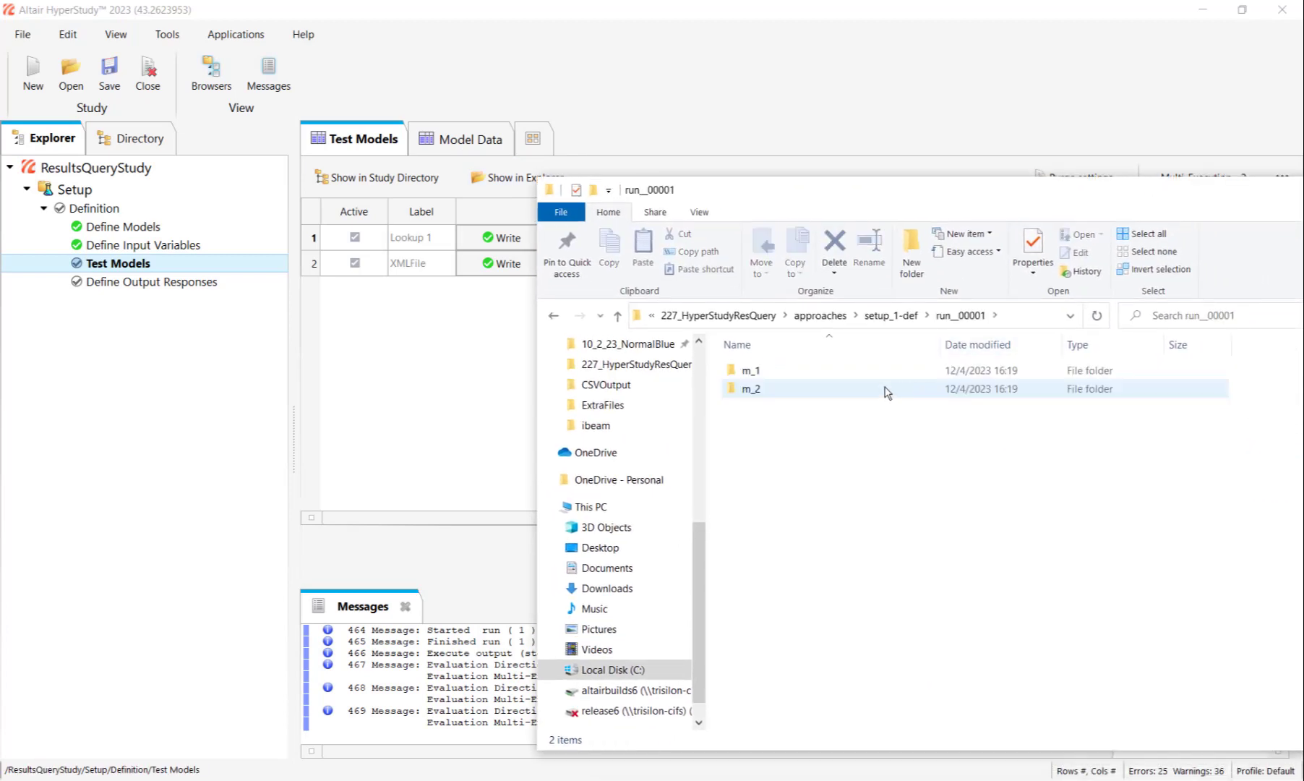
pyautogui.doubleClick(847, 392)
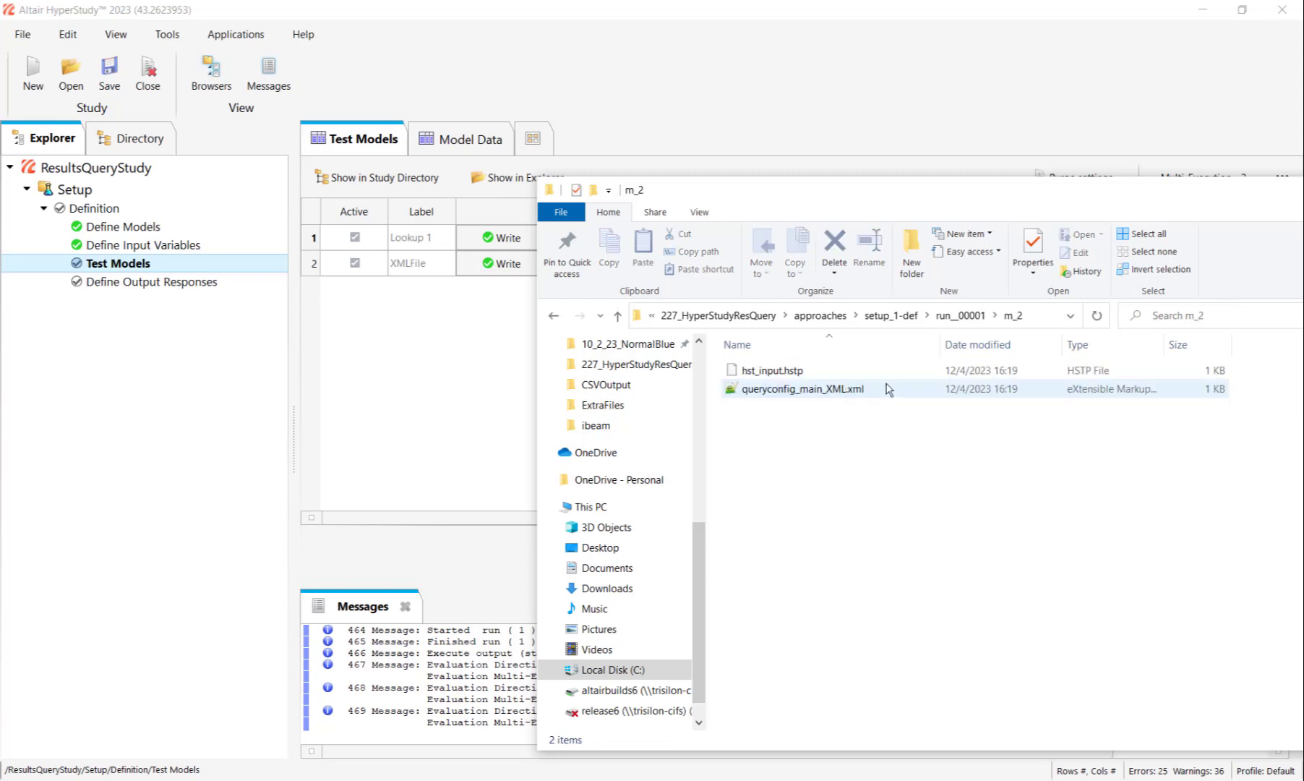
# Step: View queryconfig_main_XML.xml, highlighting the sheetTension.h3d path on line 3 and sheetTension.csv on line 13
pyautogui.click(888, 391)
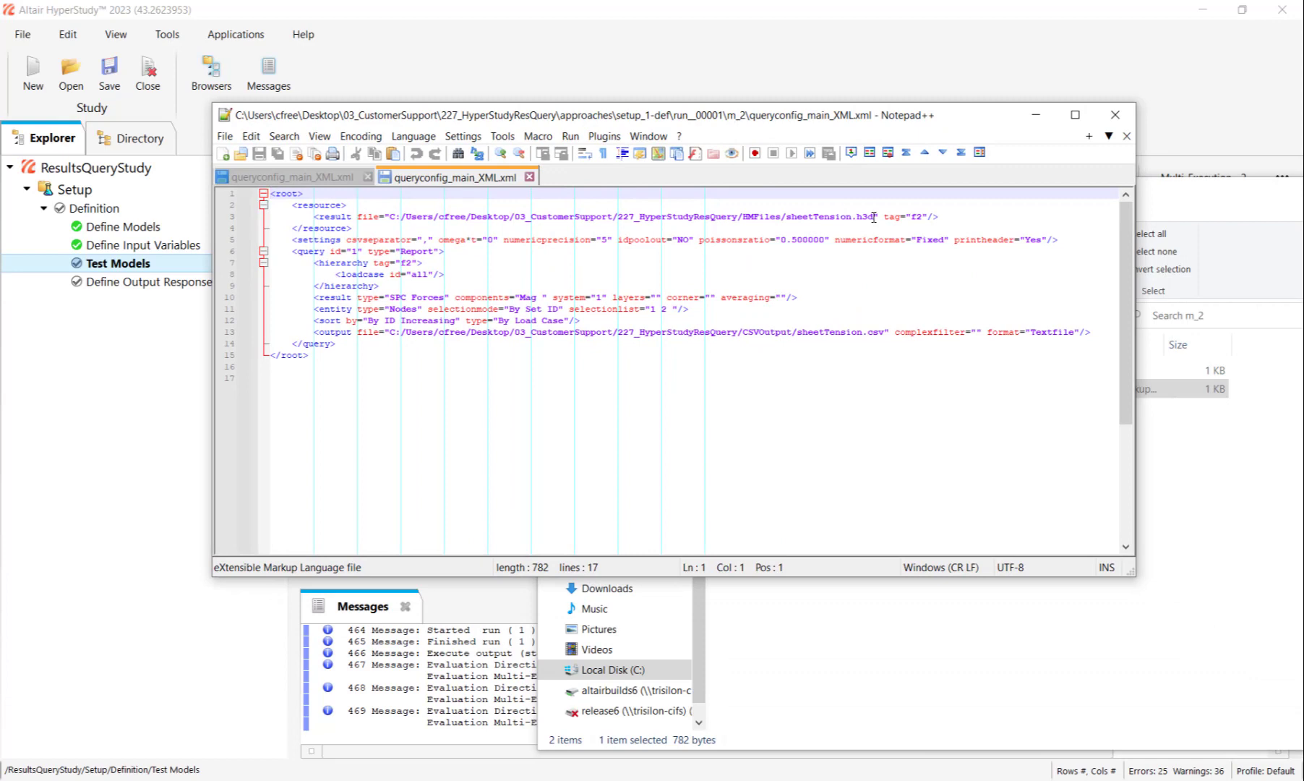
pyautogui.moveTo(874, 217); pyautogui.dragTo(781, 217)
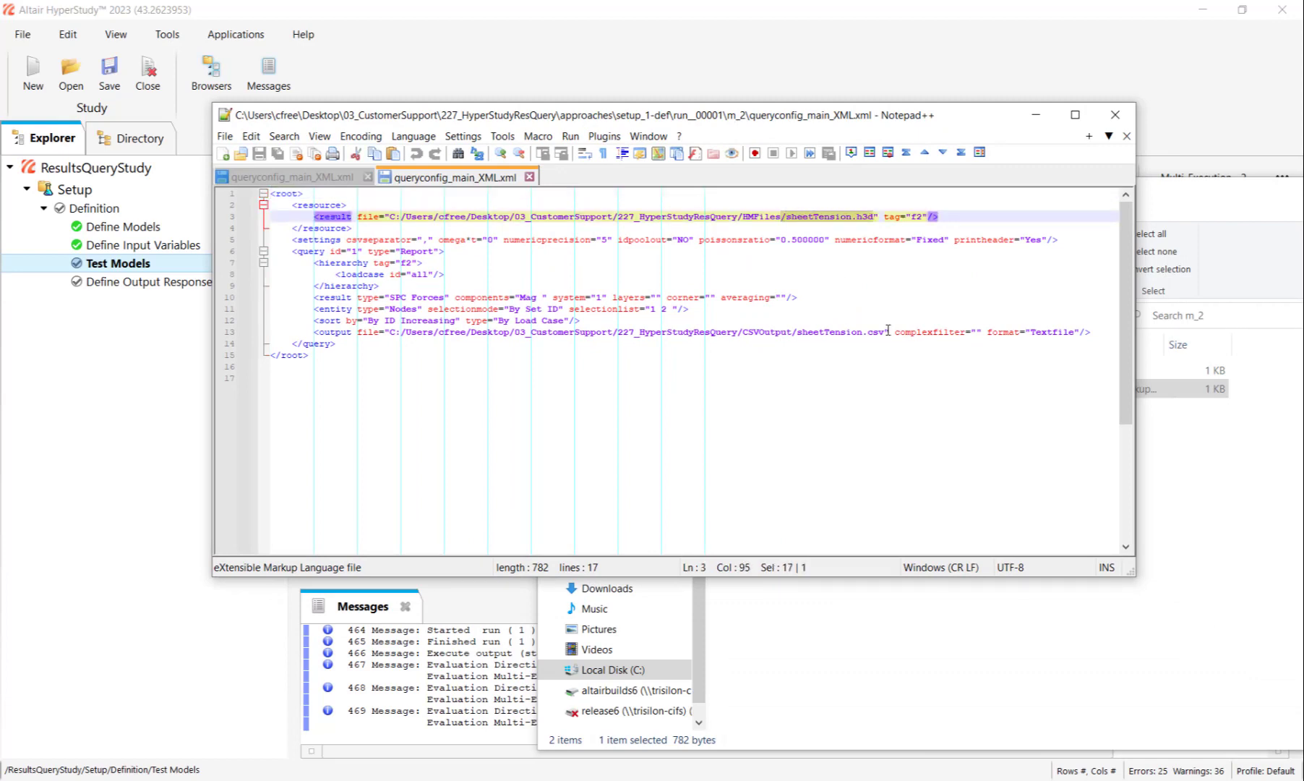
pyautogui.moveTo(888, 331); pyautogui.dragTo(801, 331)
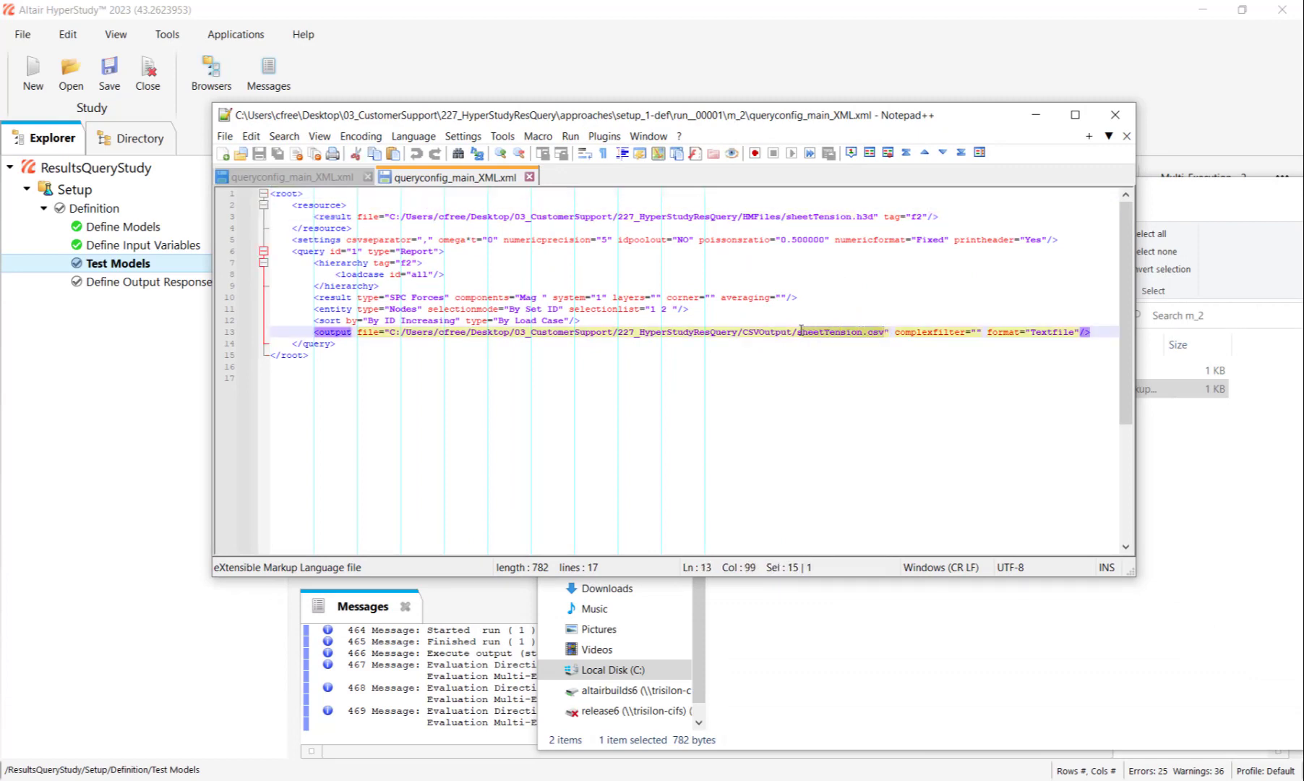
pyautogui.click(845, 354)
# Step: Add a third Parameterized File model labelled TCLFile
pyautogui.moveTo(875, 114); pyautogui.dragTo(1275, 239)
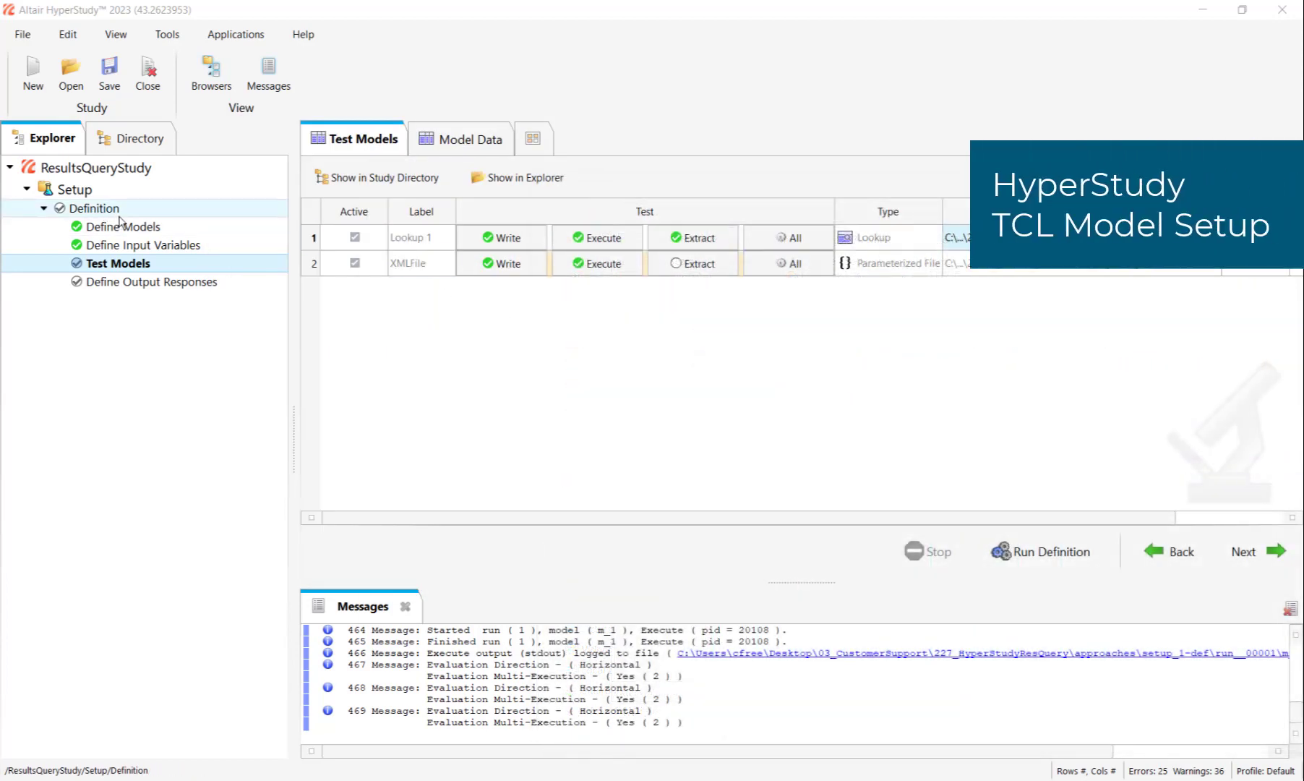
pyautogui.click(126, 226)
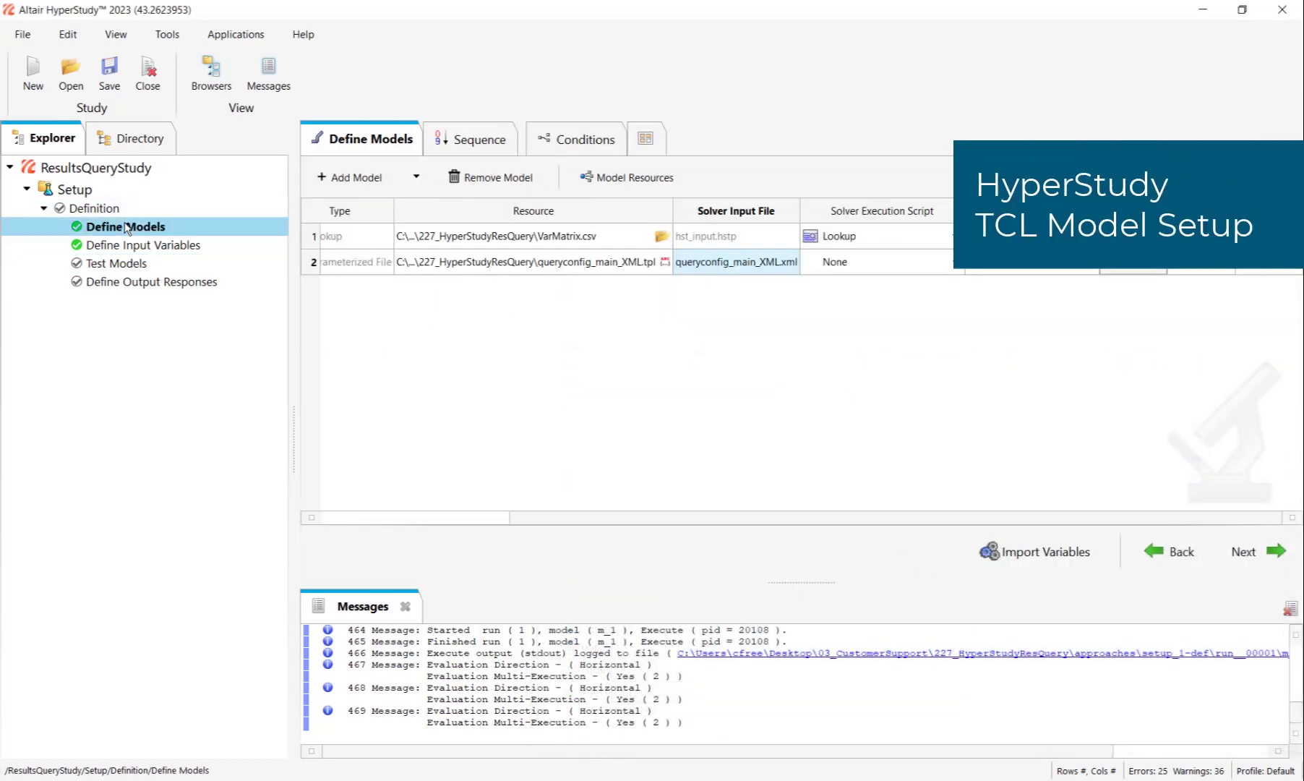
pyautogui.click(362, 181)
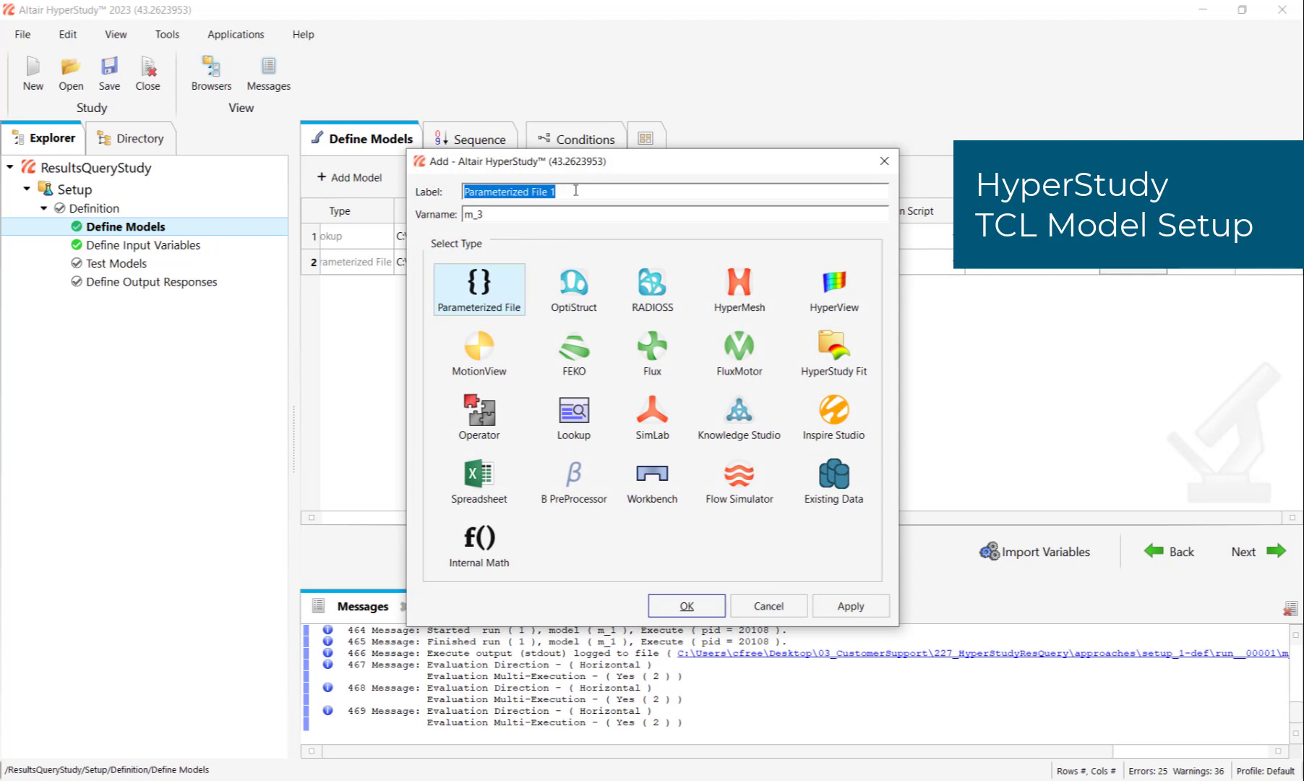
pyautogui.write('TCLFile')
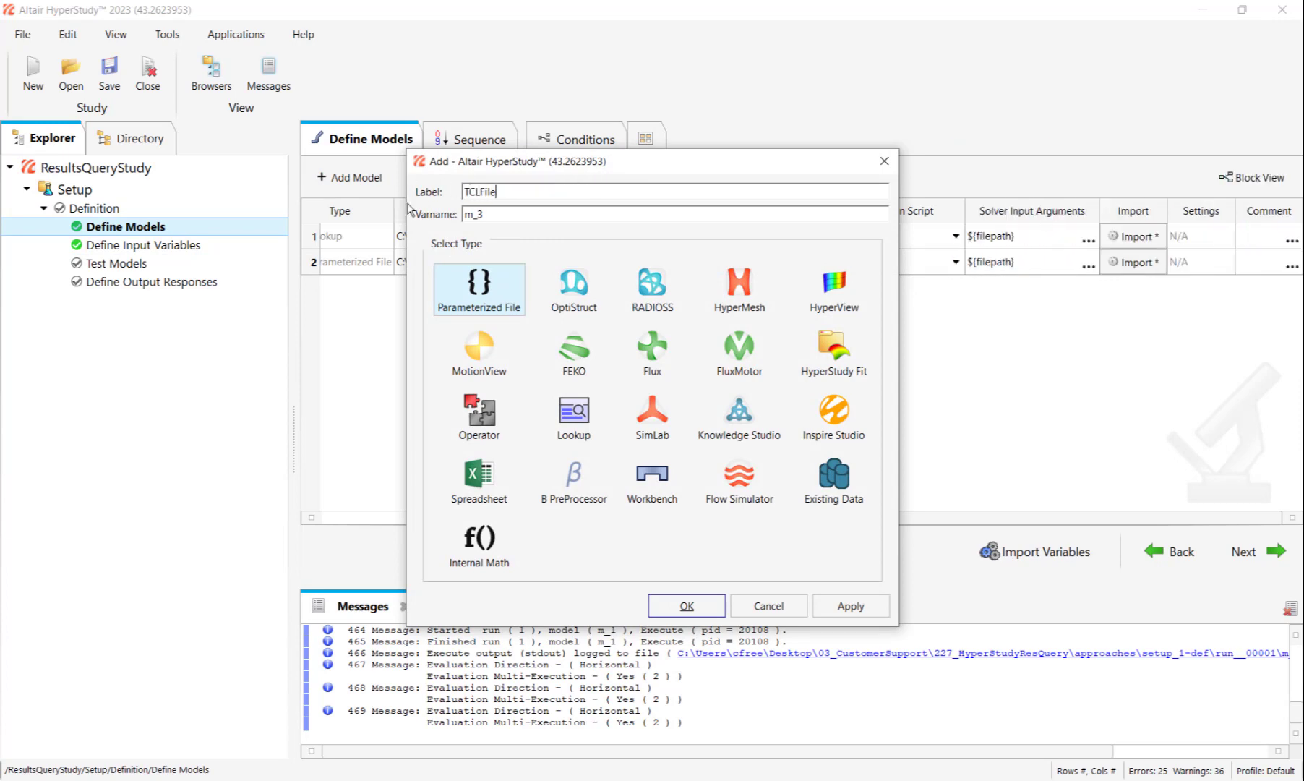
pyautogui.click(690, 605)
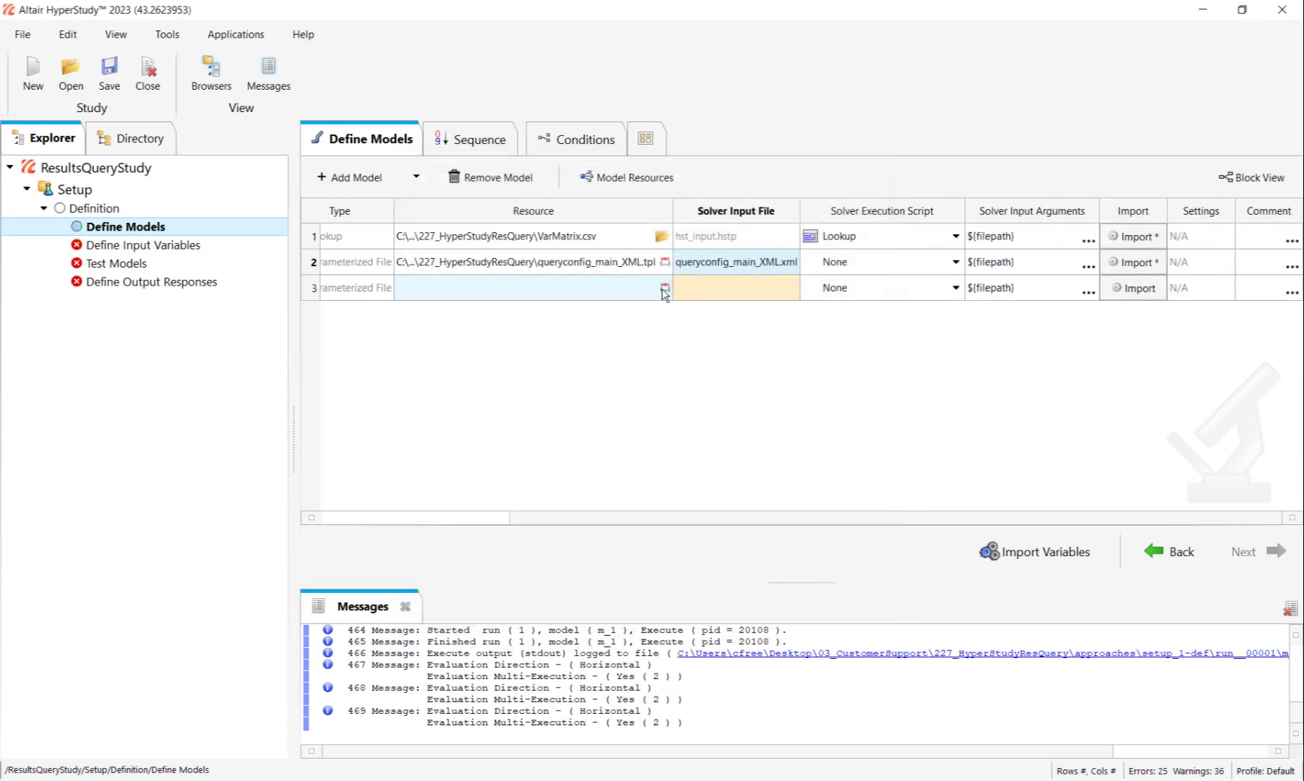
# Step: Use queryconfig_main_TCL.tcl as the TCLFile model's resource file
pyautogui.click(664, 288)
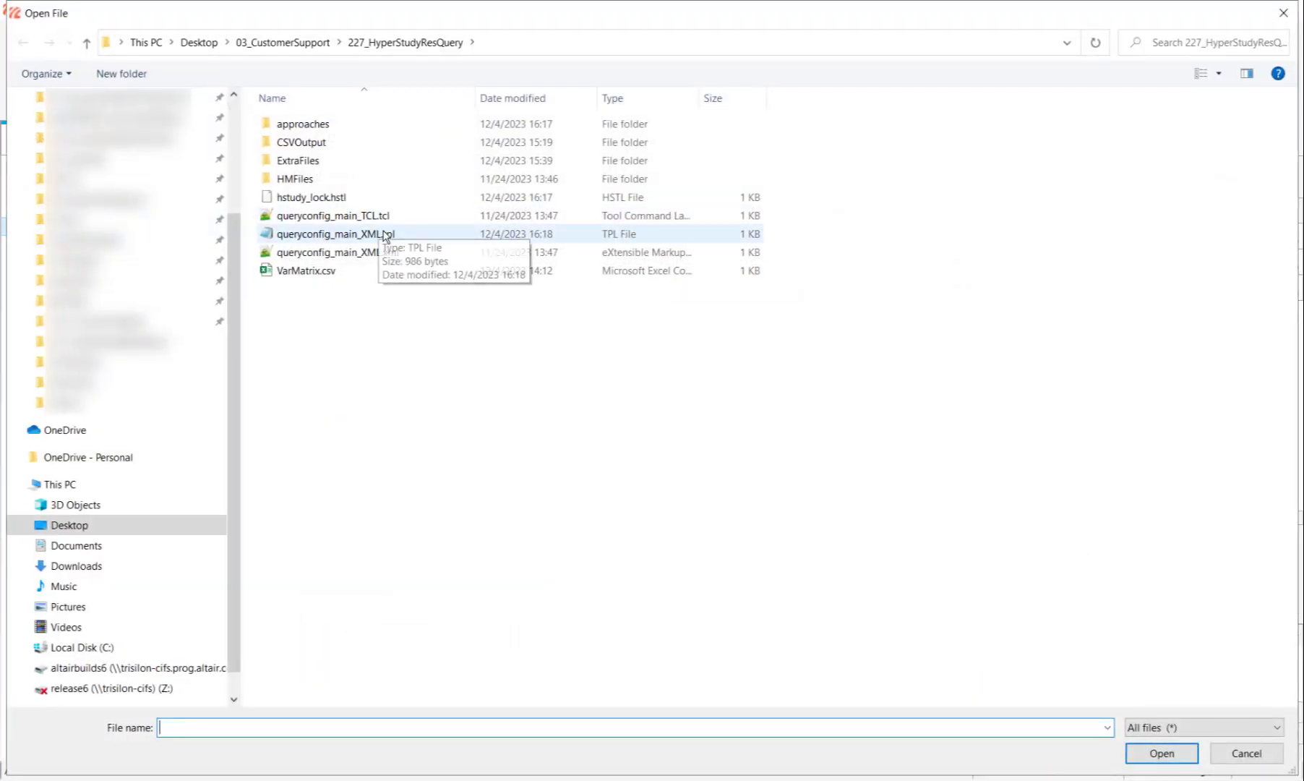
pyautogui.click(402, 216)
pyautogui.click(1161, 755)
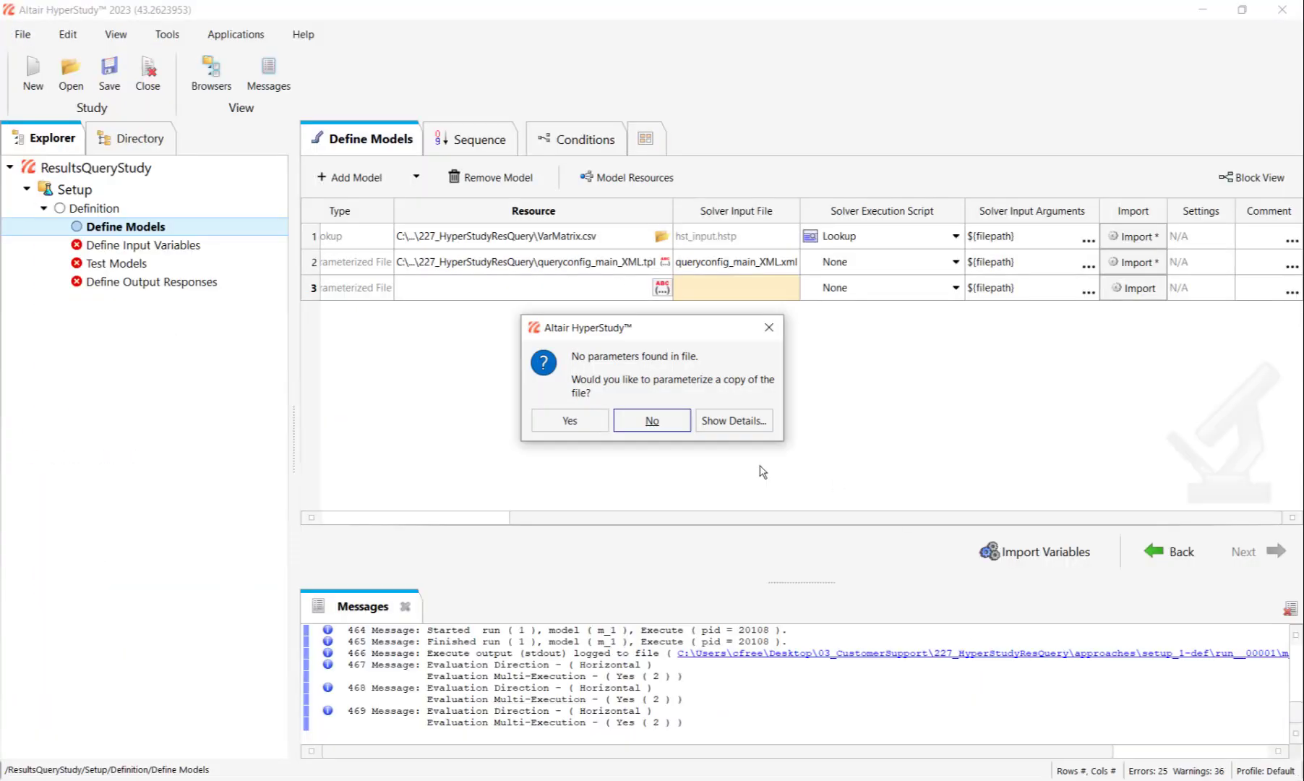
# Step: Parameterize a copy of the file and turn sheetTension.fem on line 3 into TCL_FEM with %s format
pyautogui.click(572, 419)
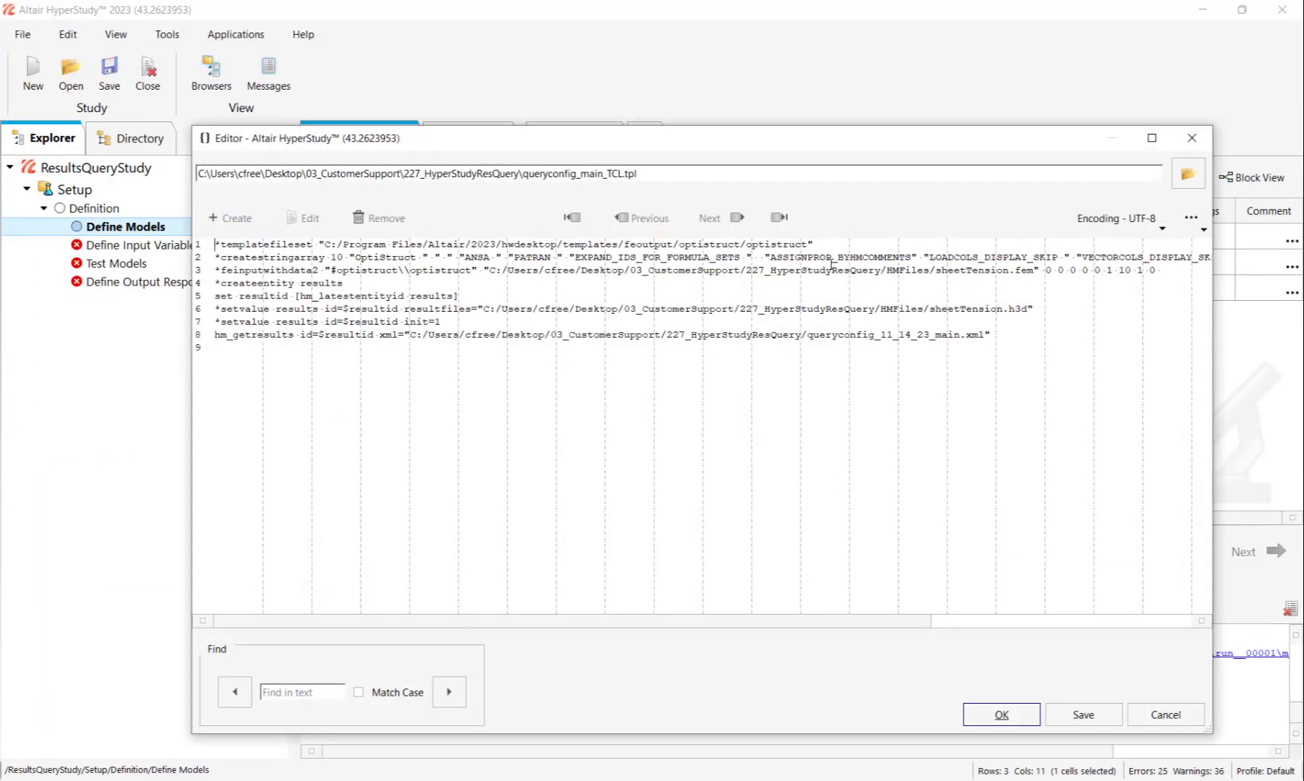
pyautogui.moveTo(1034, 270); pyautogui.dragTo(936, 270)
pyautogui.rightClick(957, 278)
pyautogui.click(1012, 285)
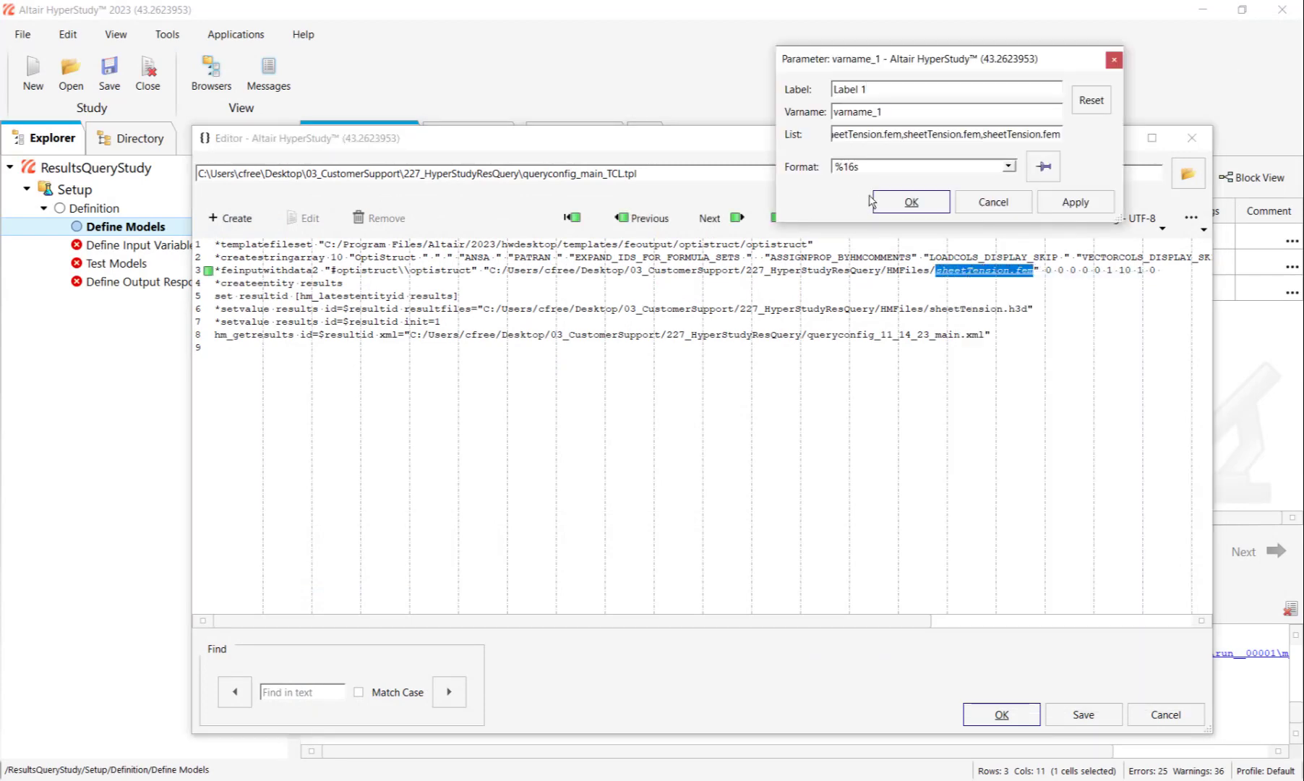
pyautogui.write('TCL_FEM')
pyautogui.click(909, 203)
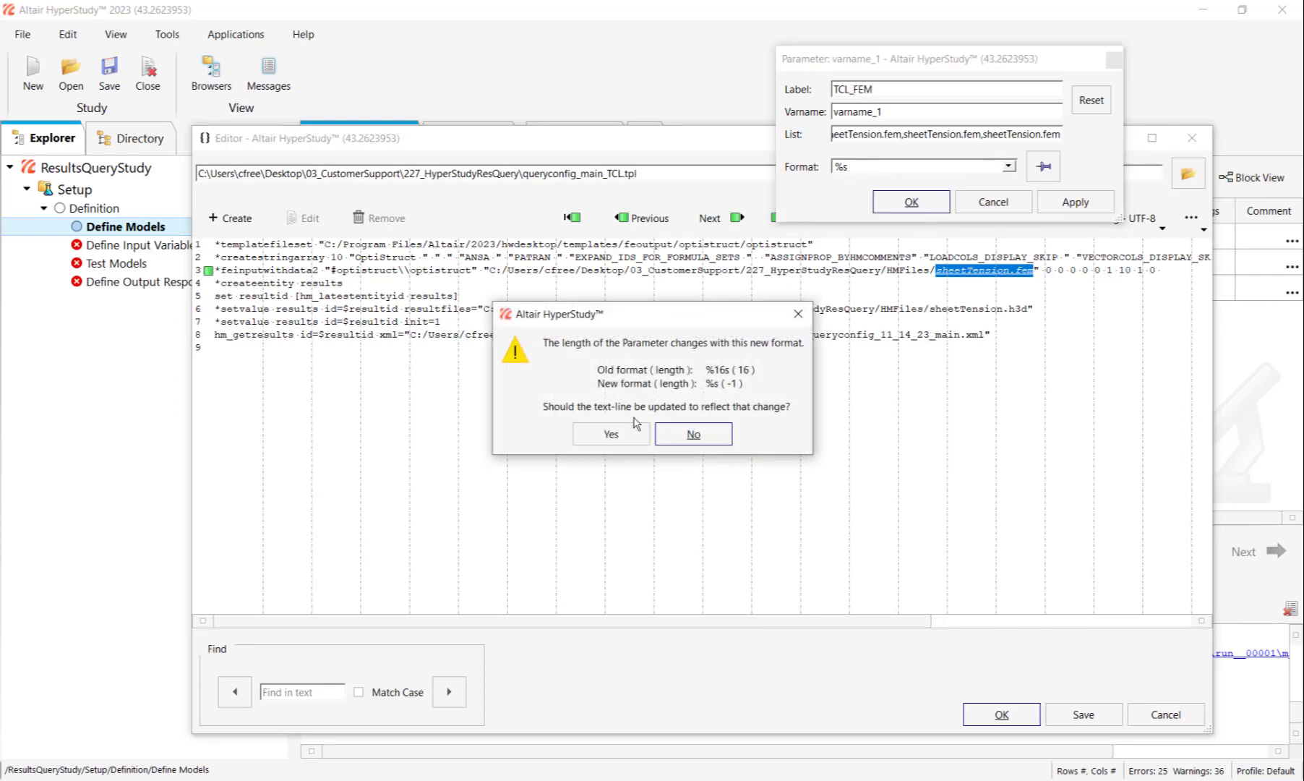
pyautogui.click(587, 432)
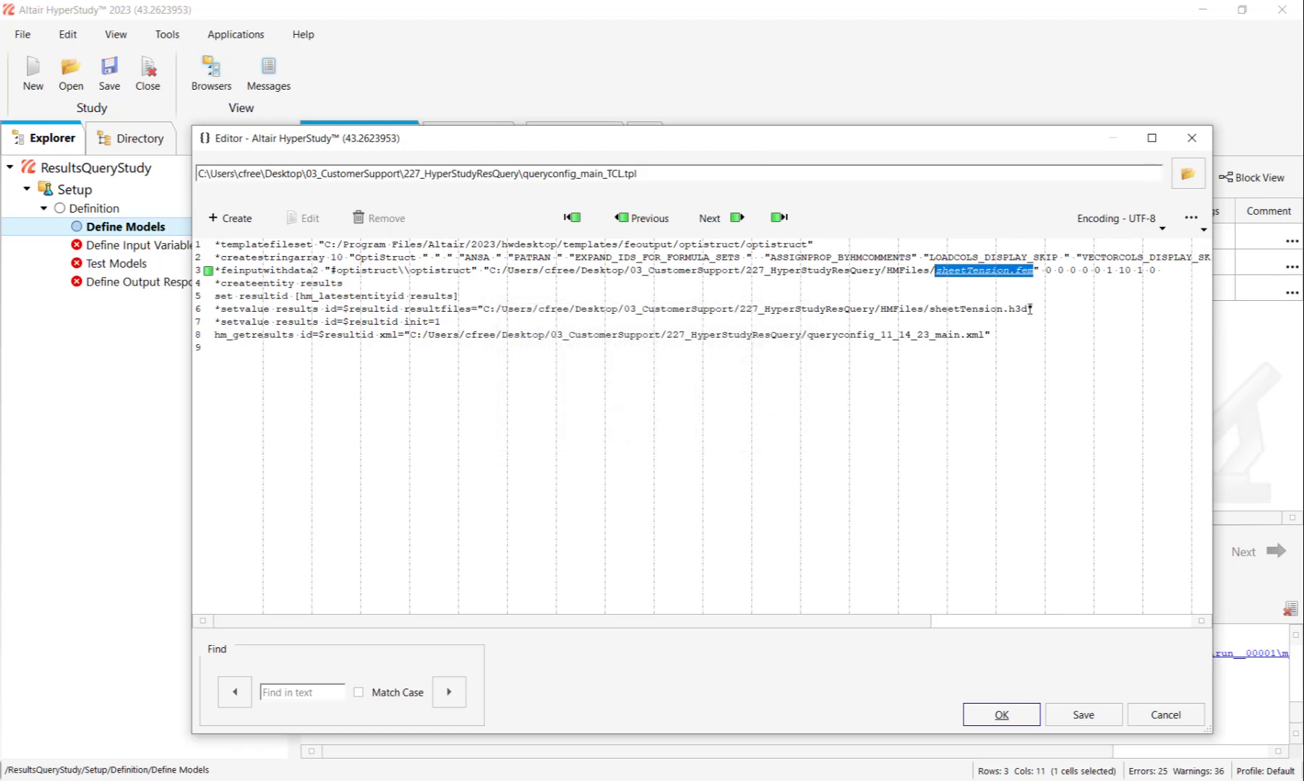
# Step: Make sheetTension.h3d on line 6 the parameter TCL_H3D with %s format
pyautogui.moveTo(1030, 309); pyautogui.dragTo(932, 311)
pyautogui.rightClick(943, 314)
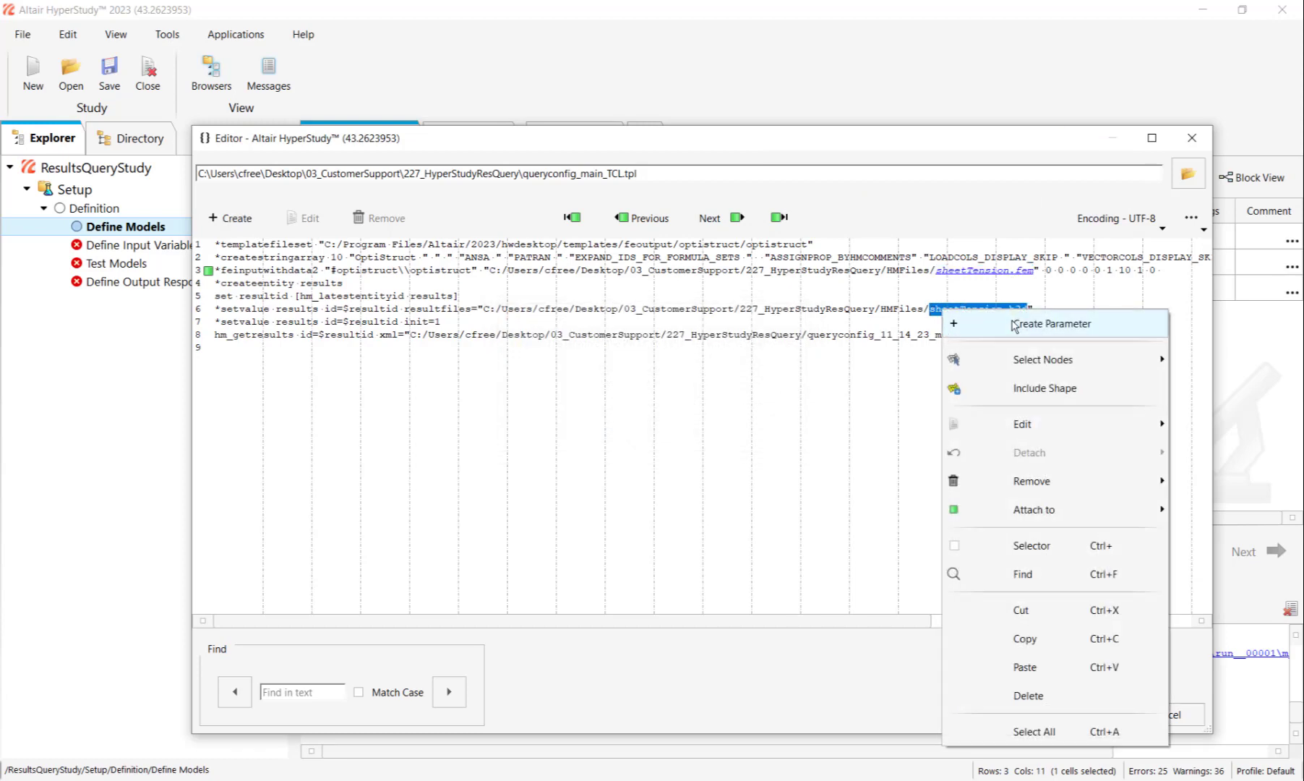
pyautogui.click(965, 321)
pyautogui.write('TCL_H3D')
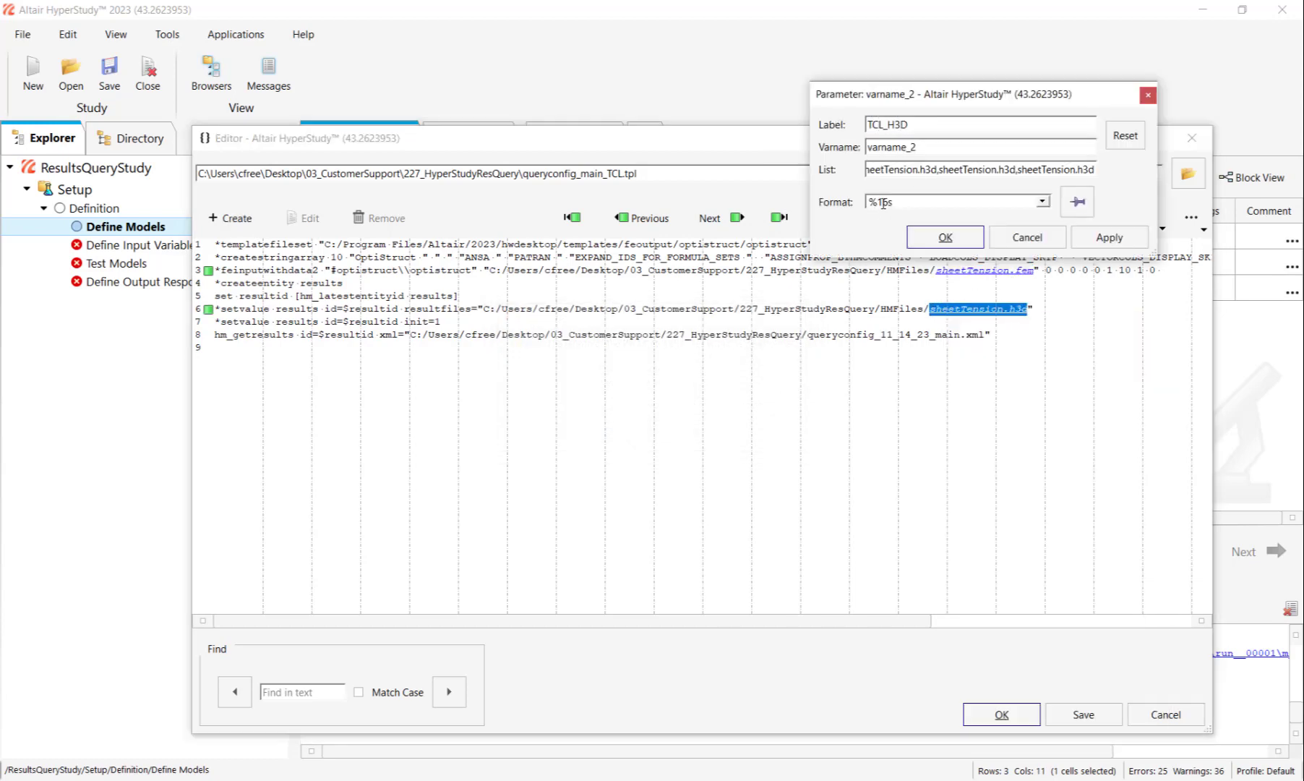
pyautogui.click(947, 239)
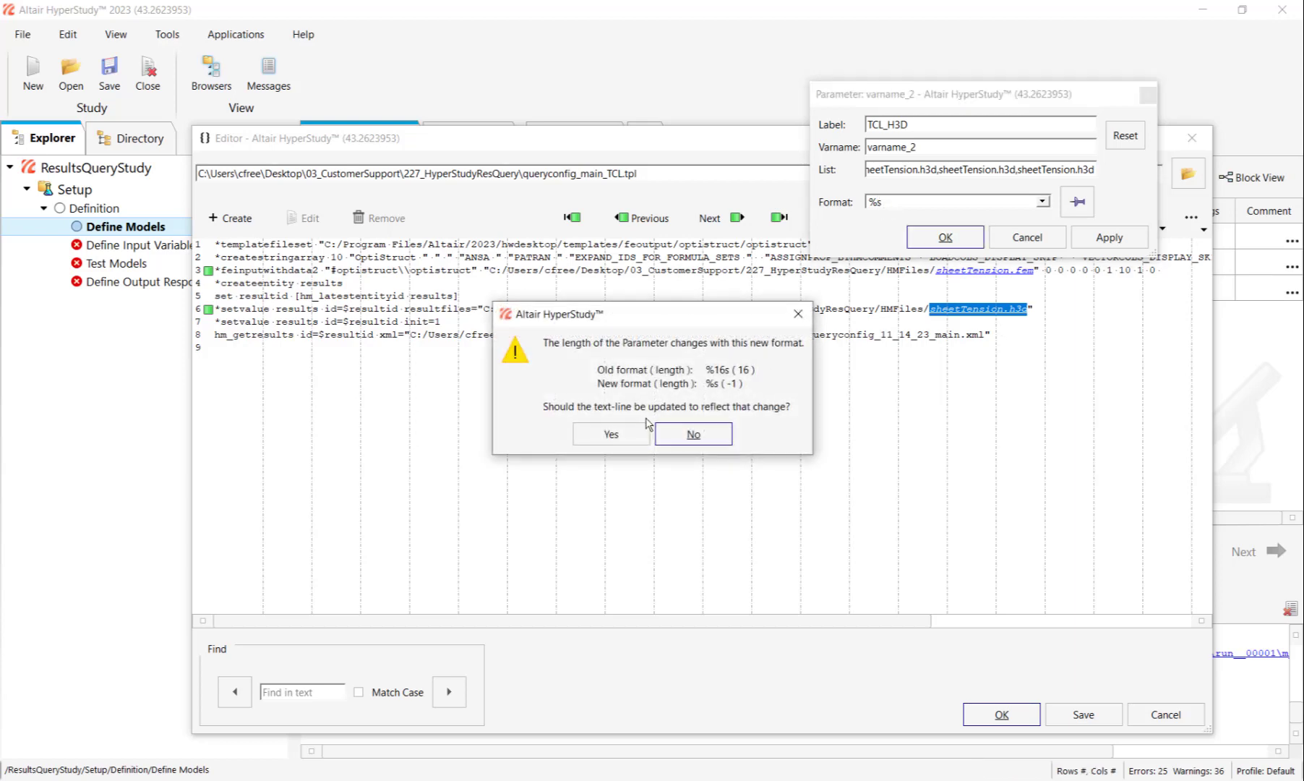
pyautogui.click(612, 433)
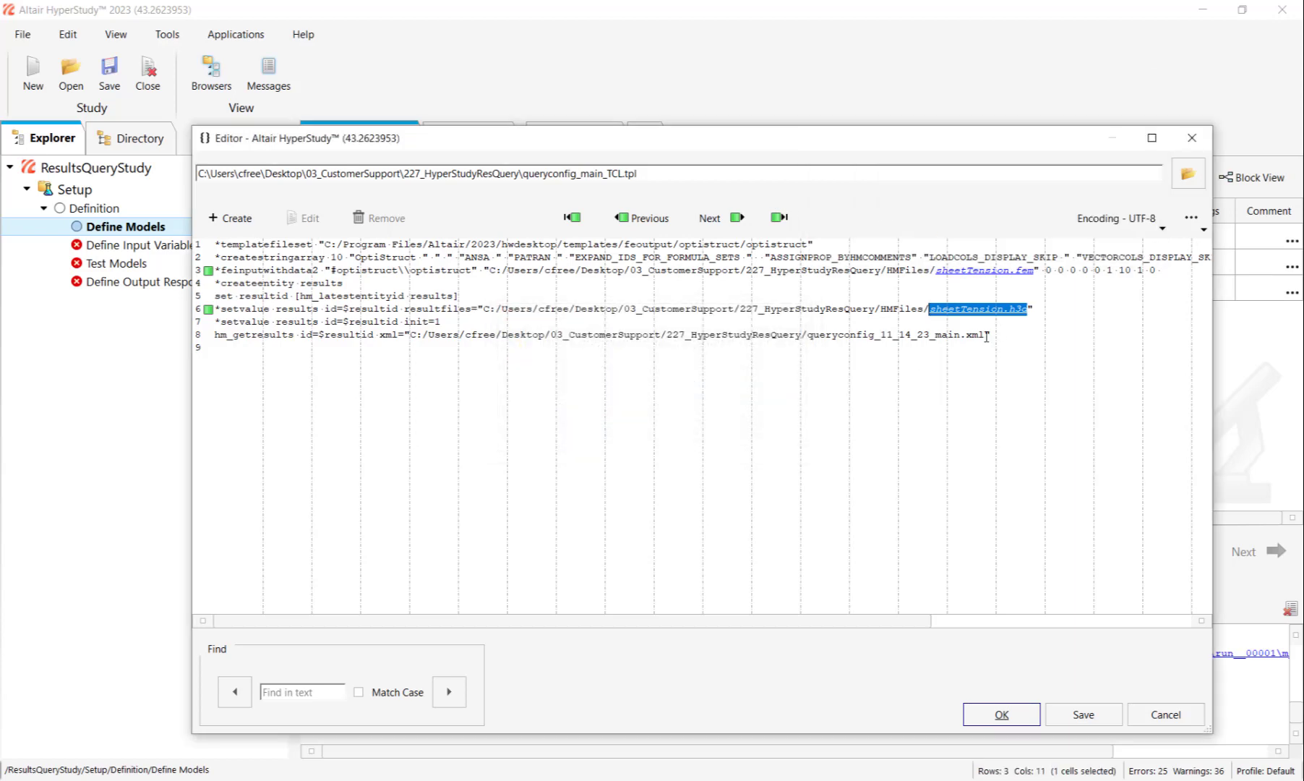
# Step: Make the query XML path on line 8 the parameter TCL_XML with %s format
pyautogui.moveTo(985, 336); pyautogui.dragTo(408, 338)
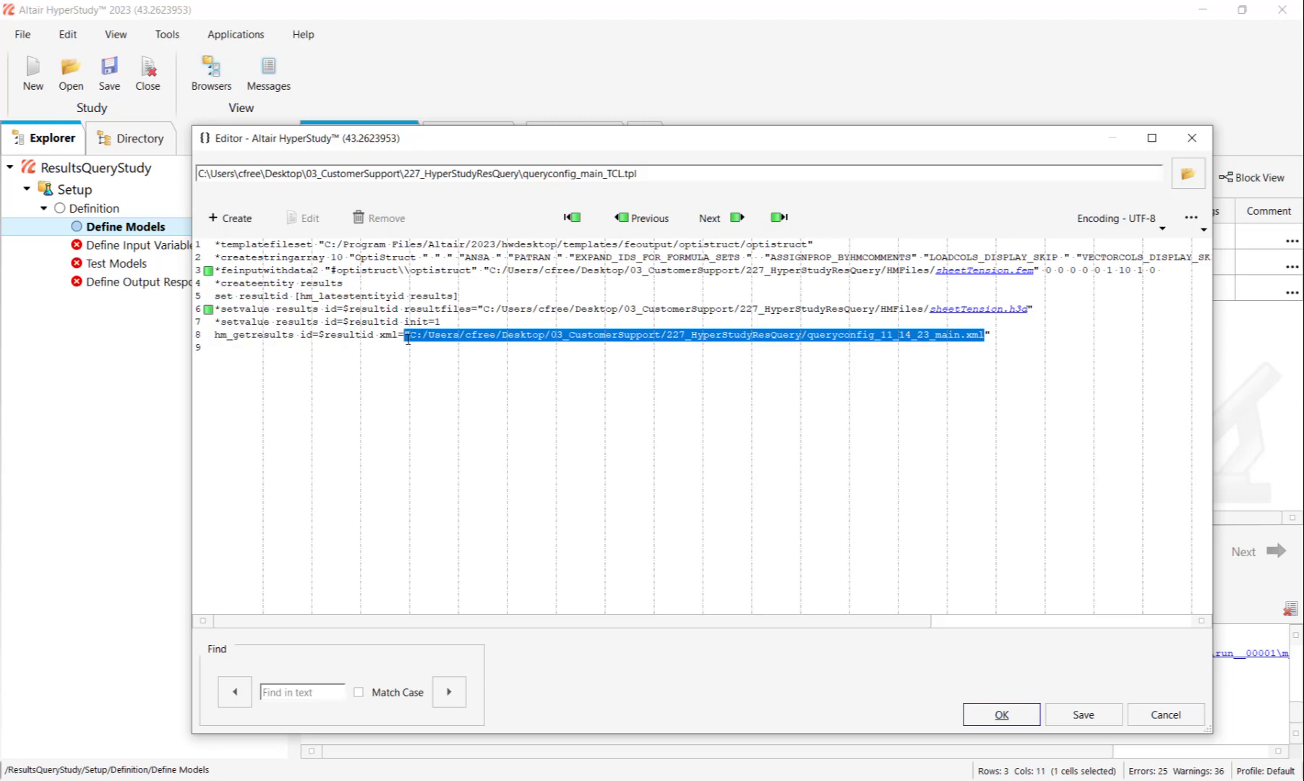
pyautogui.rightClick(433, 340)
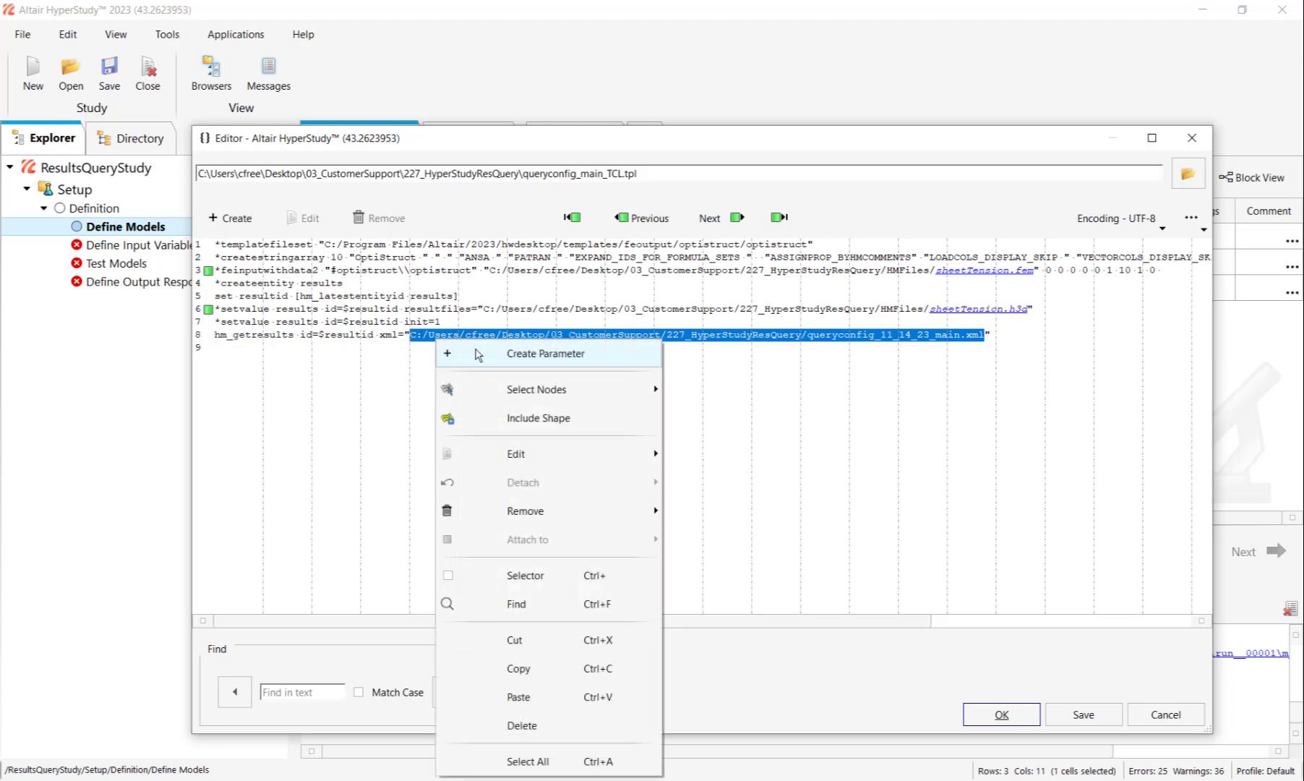
pyautogui.click(506, 352)
pyautogui.press('BackSpace')
pyautogui.press('BackSpace')
pyautogui.press('BackSpace')
pyautogui.press('BackSpace')
pyautogui.press('BackSpace')
pyautogui.press('BackSpace')
pyautogui.press('BackSpace')
pyautogui.write('TCL_XML')
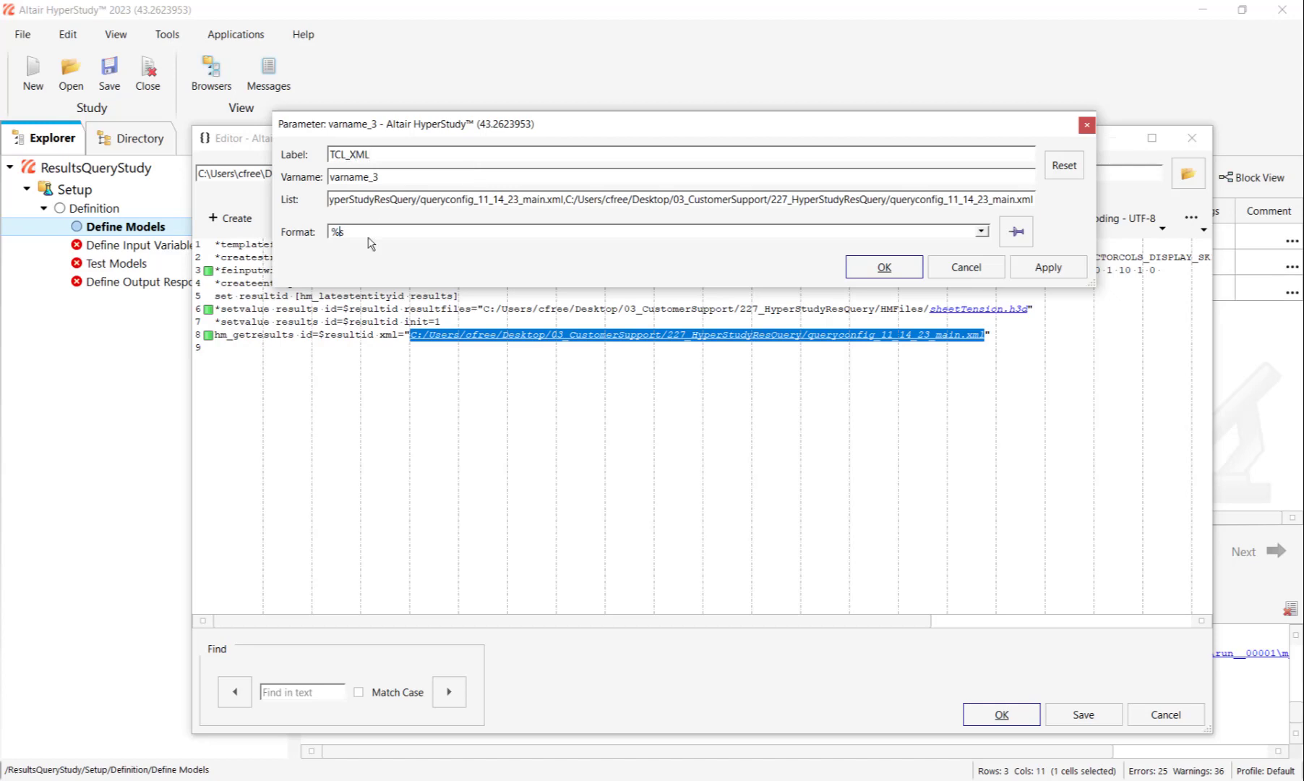
pyautogui.click(883, 266)
pyautogui.click(611, 432)
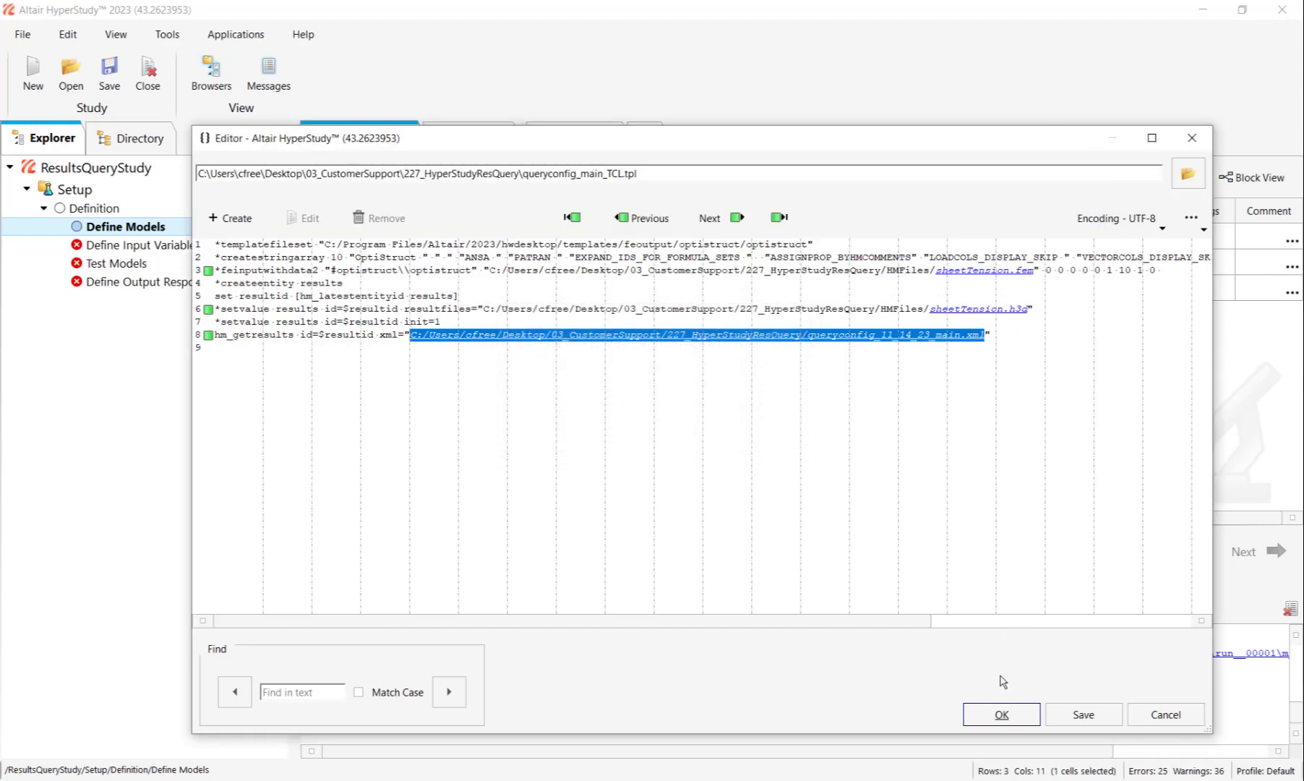
# Step: Set the TCLFile solver script to HM Batch with queryconfig_main_TCL.tcl as input file
pyautogui.click(1000, 716)
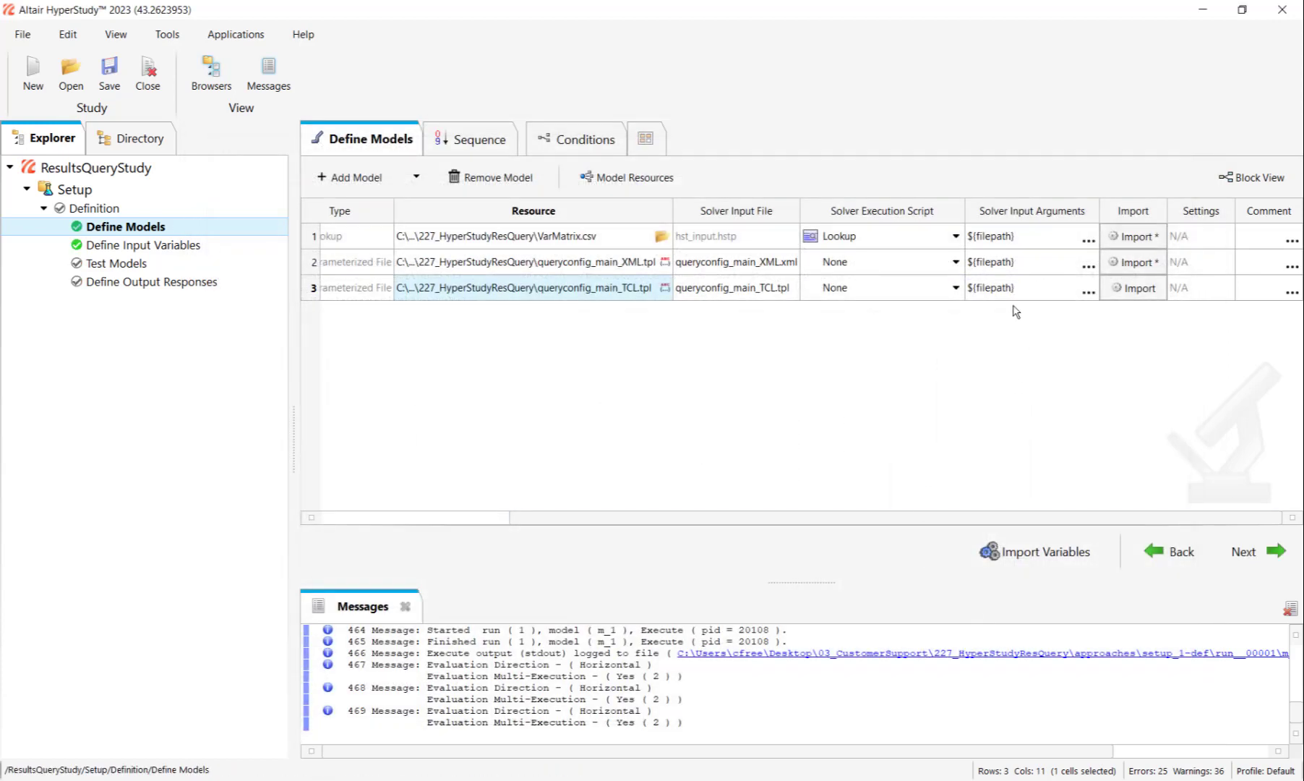
pyautogui.click(948, 288)
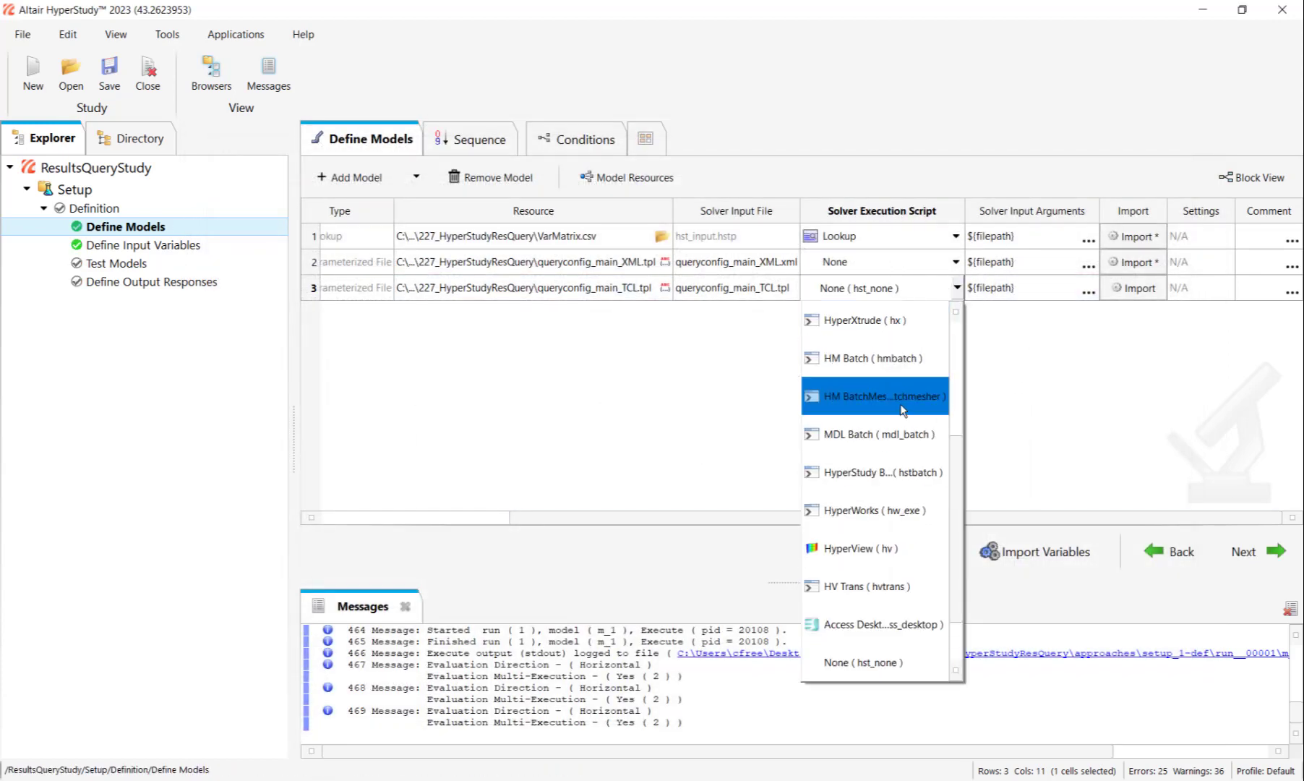
pyautogui.click(898, 361)
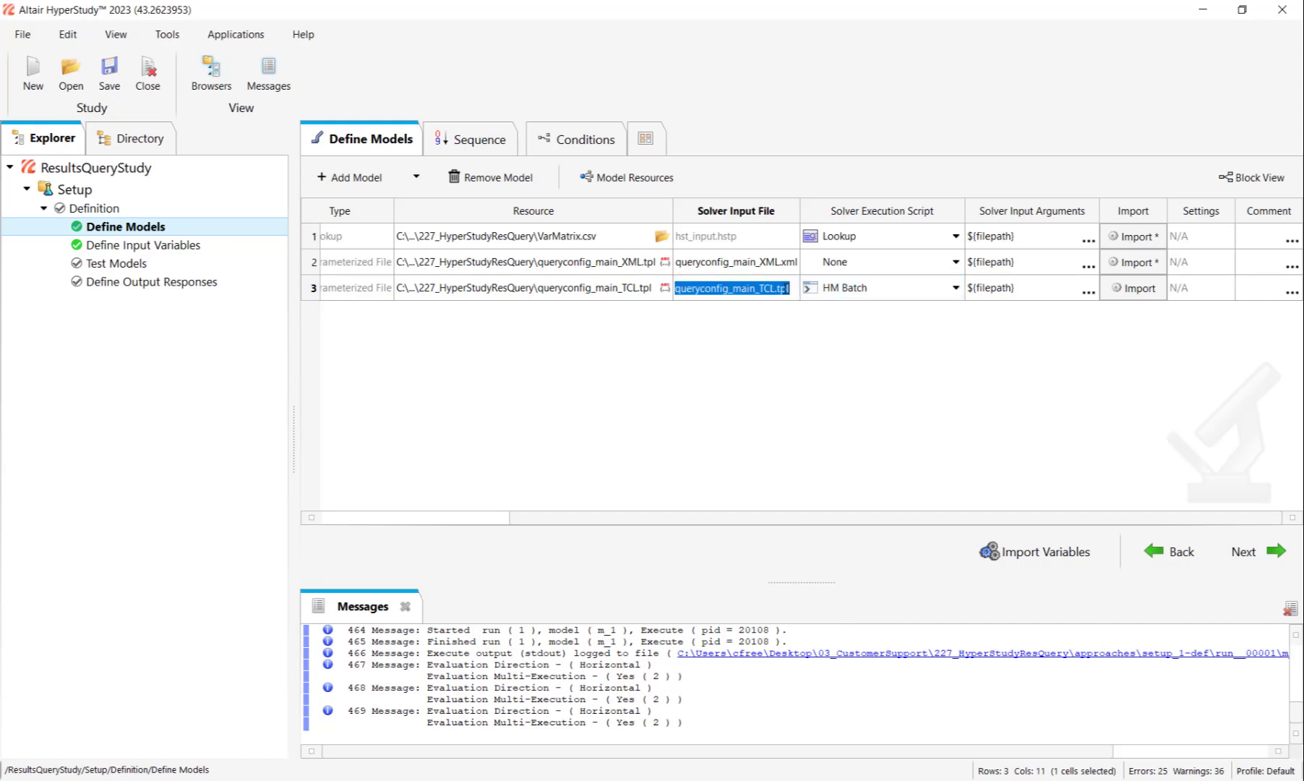
pyautogui.write('cl')
pyautogui.press('Return')
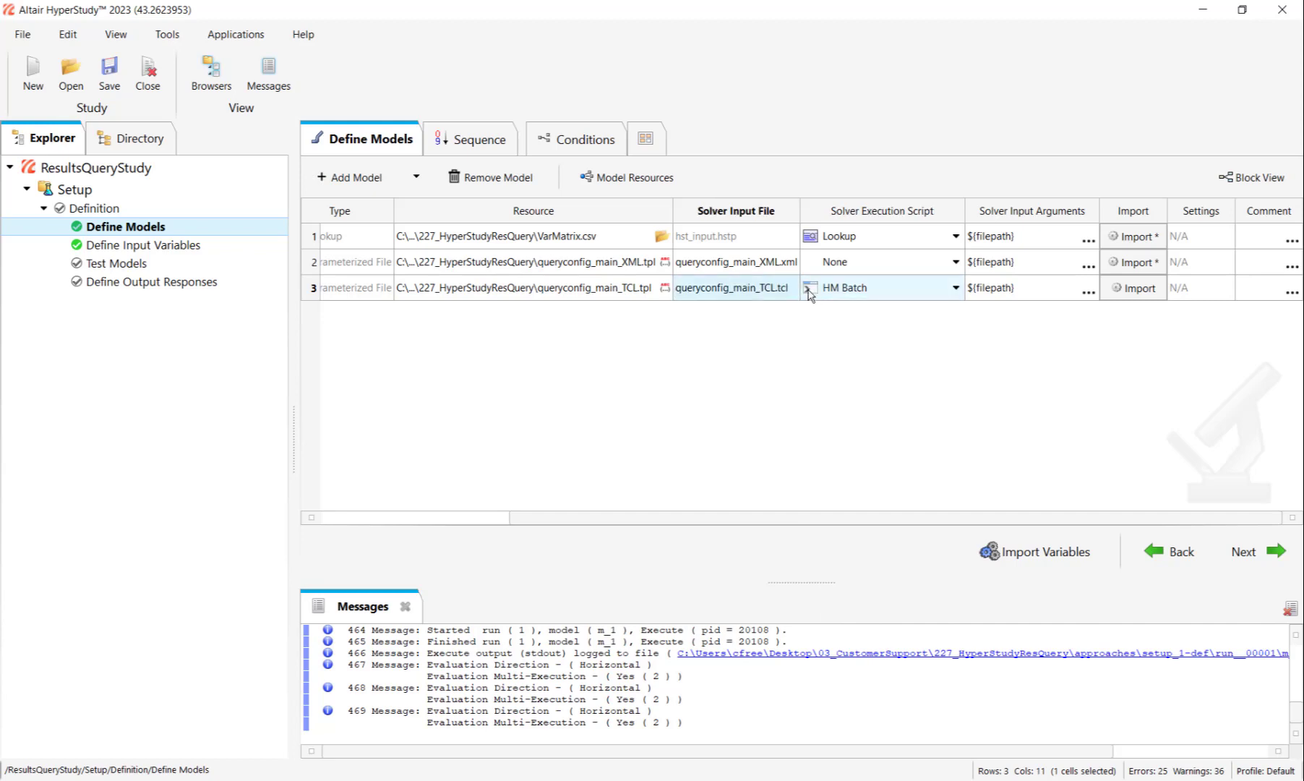
# Step: Enter solver arguments -nocommand, -tcl and ${filepath} in rows 1–3
pyautogui.click(1084, 292)
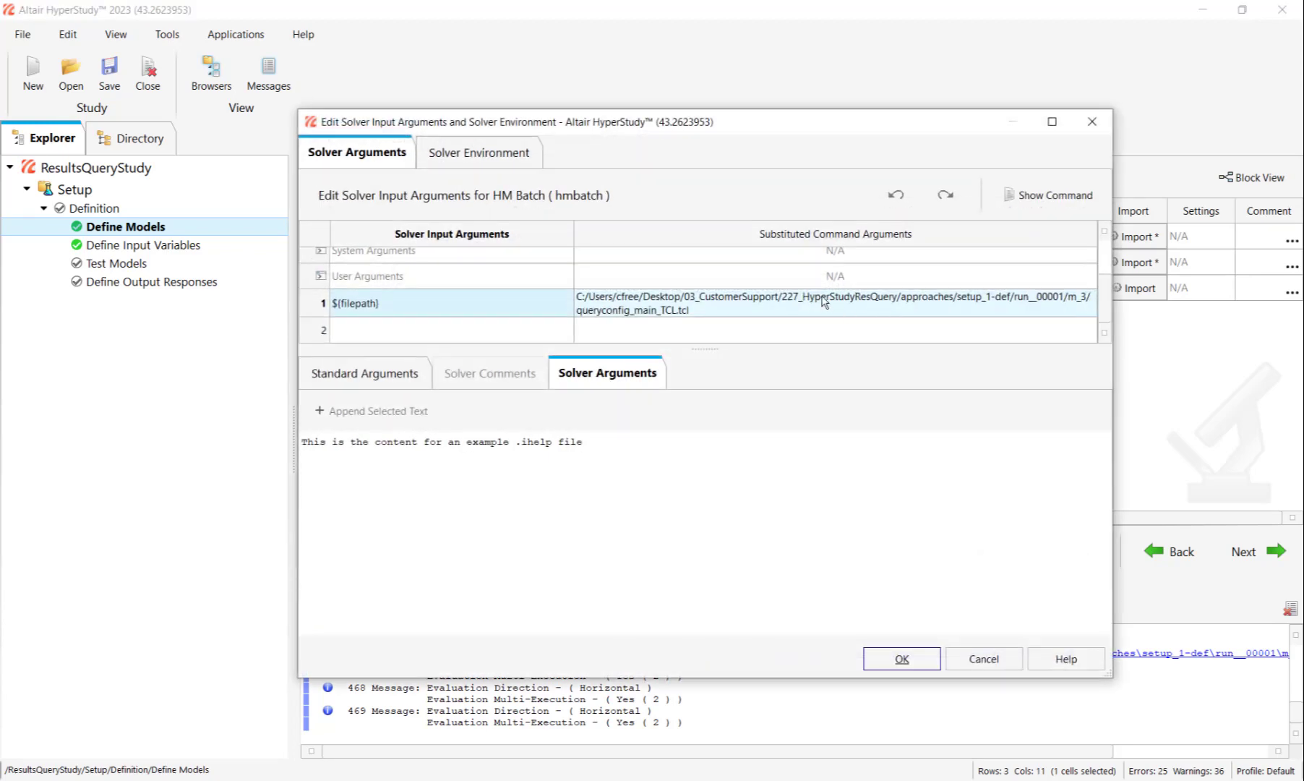
pyautogui.click(424, 306)
pyautogui.click(424, 306)
pyautogui.press('BackSpace')
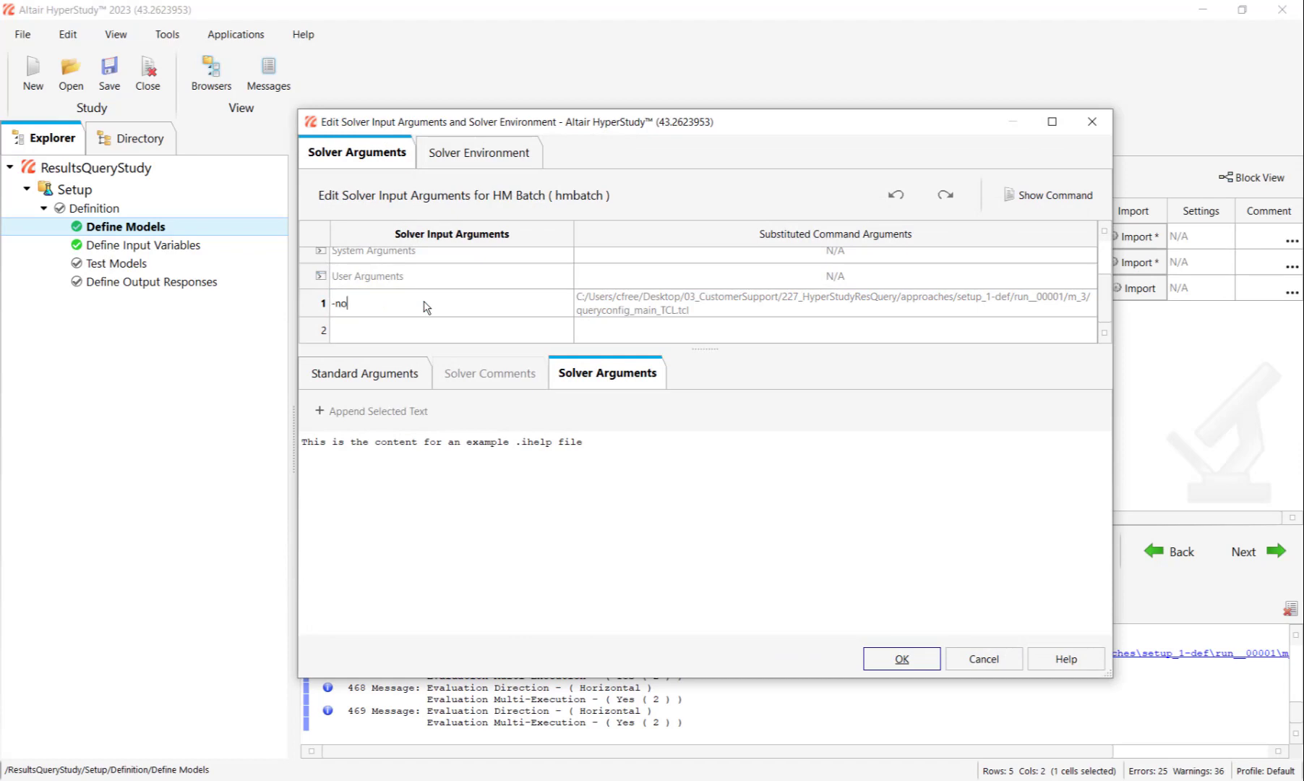
pyautogui.write('-nocommand')
pyautogui.press('Return')
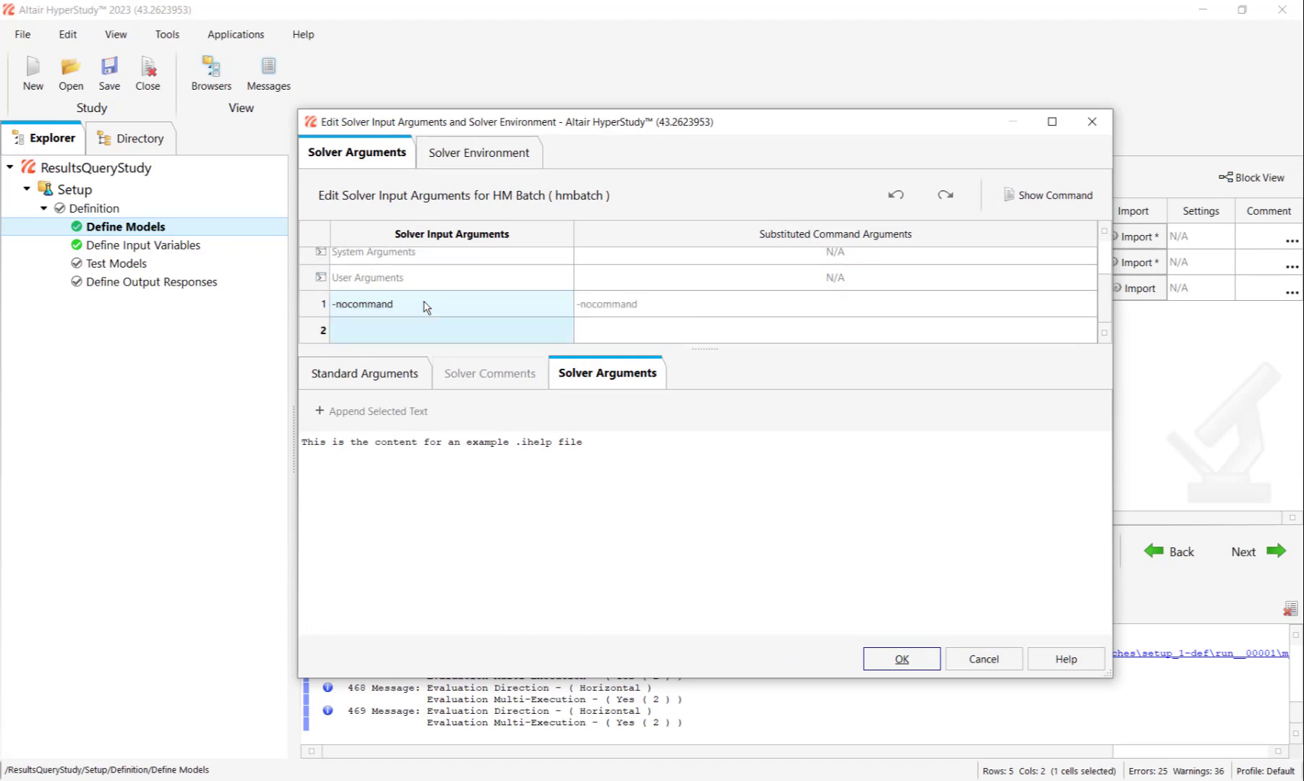
pyautogui.write('-tcl')
pyautogui.press('Return')
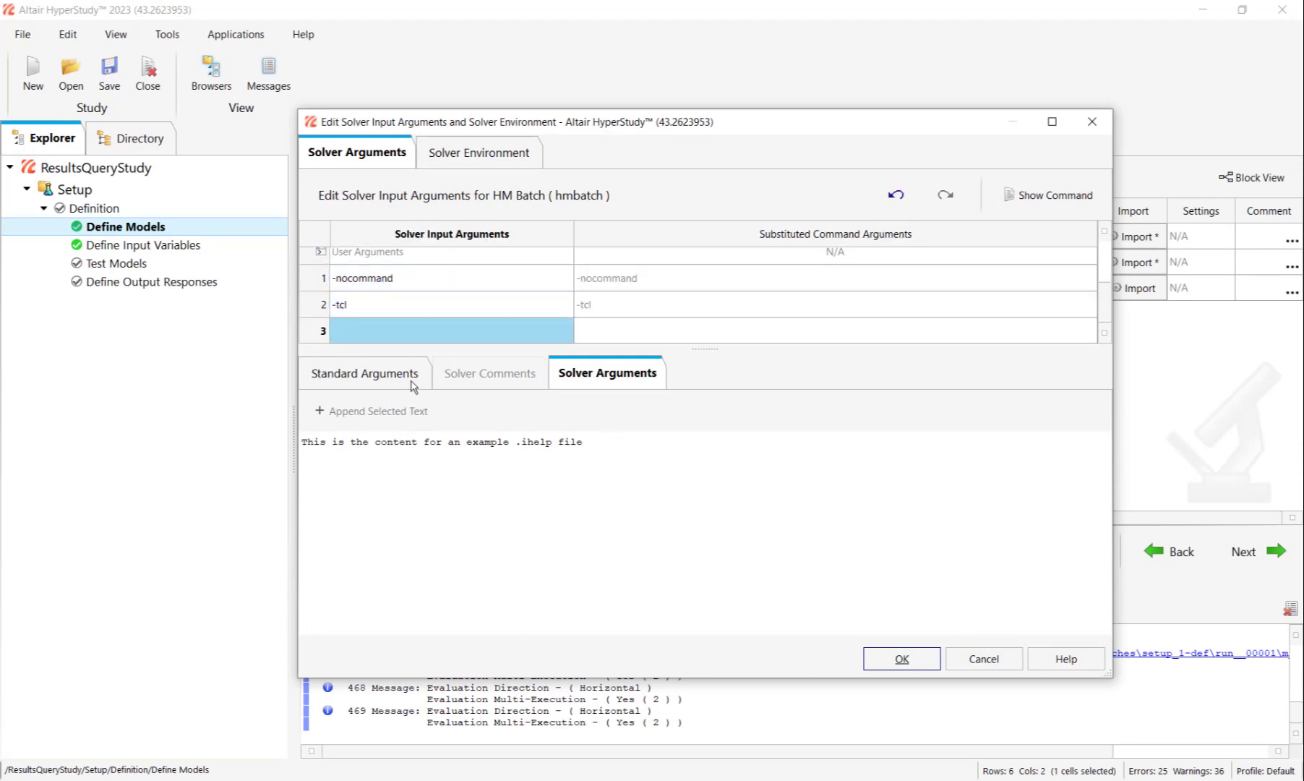
pyautogui.click(370, 374)
pyautogui.moveTo(373, 438); pyautogui.dragTo(302, 440)
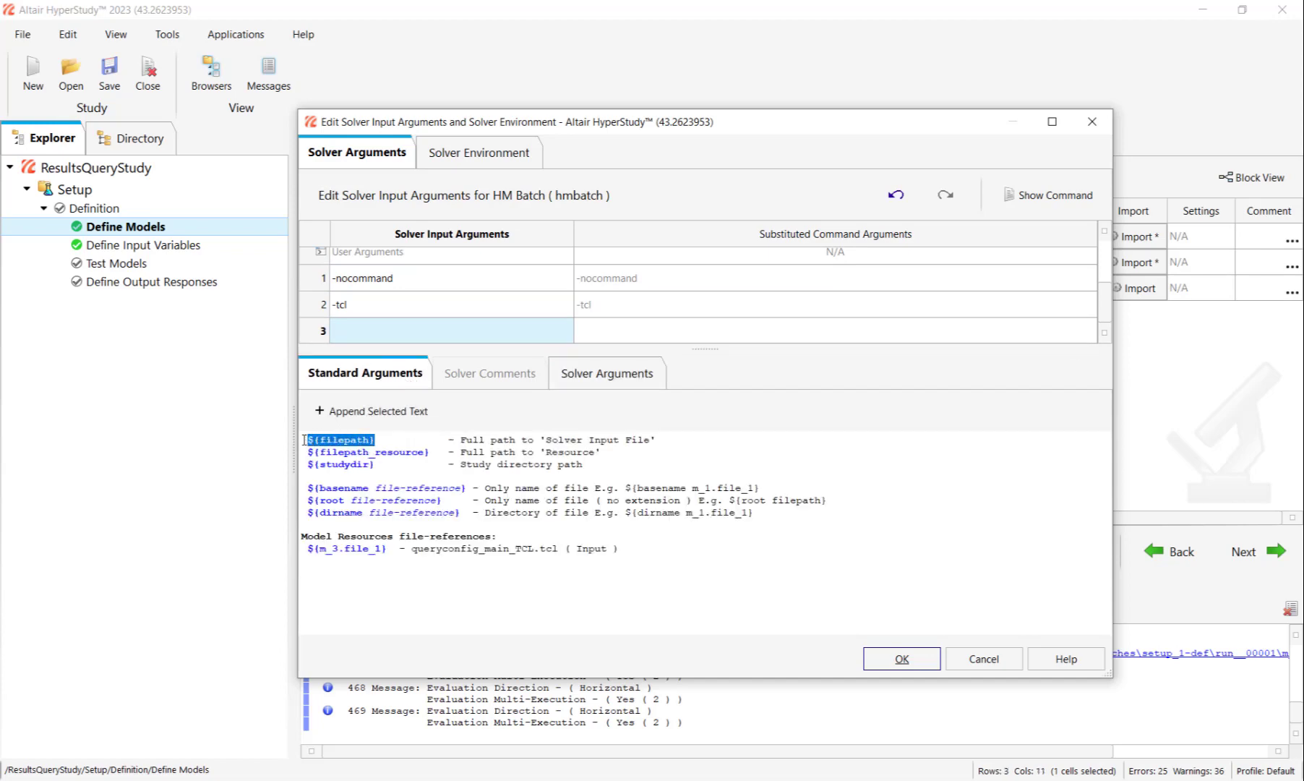
pyautogui.click(361, 412)
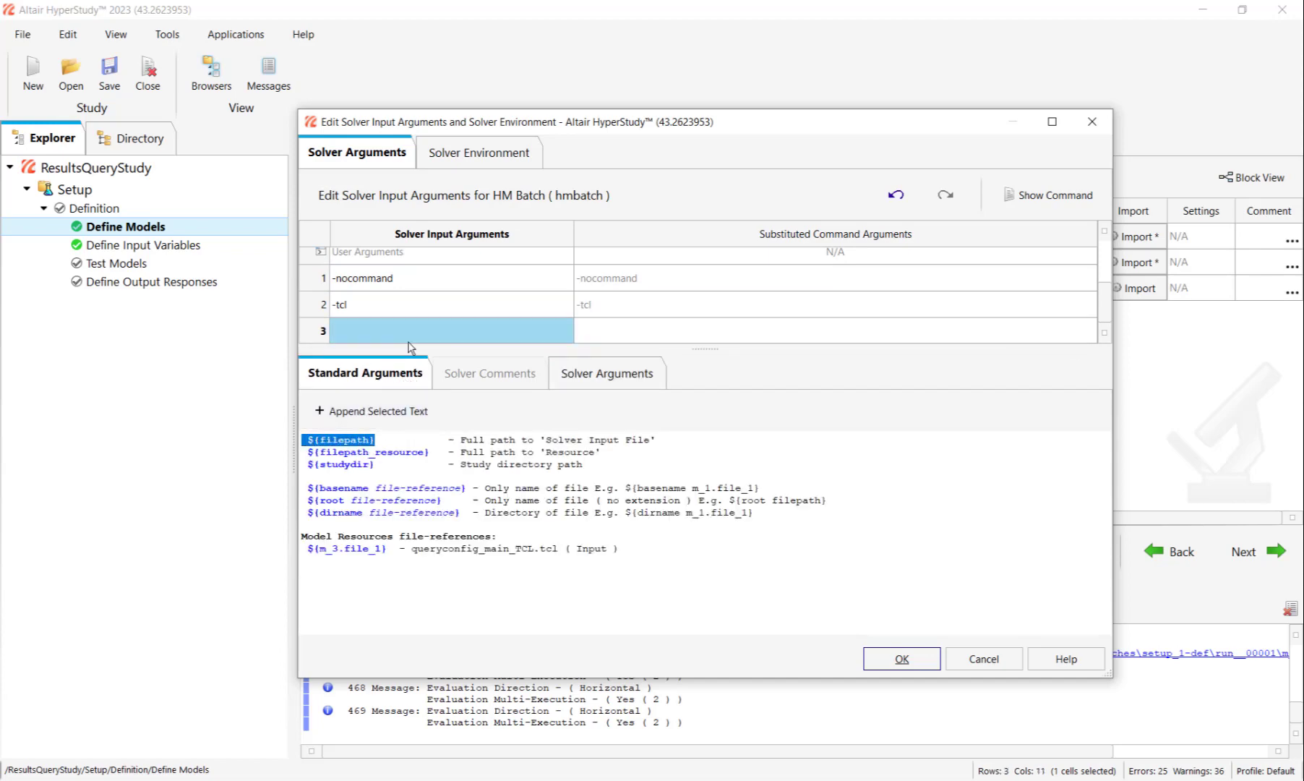
pyautogui.click(723, 327)
# Step: Confirm the arguments, import the TCLFile variables and show the input variable Links view
pyautogui.click(904, 659)
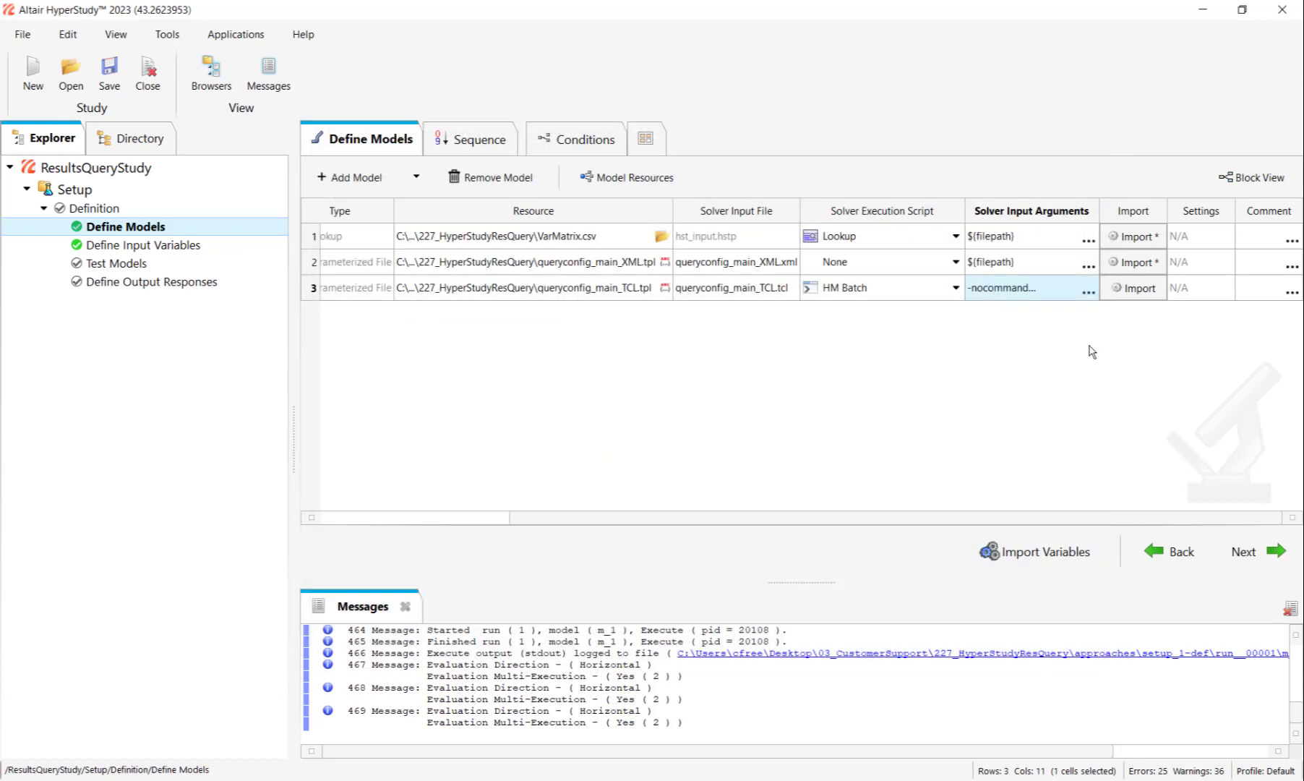
pyautogui.click(1139, 293)
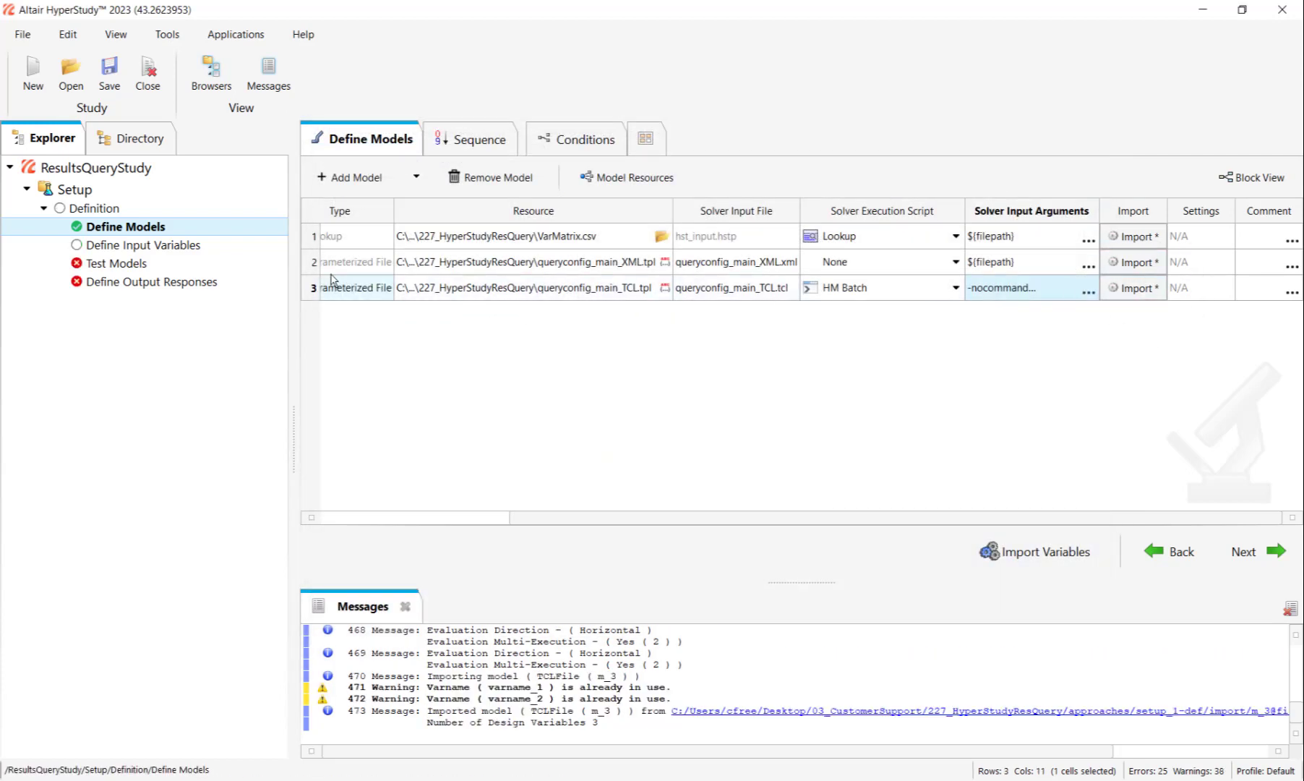
pyautogui.click(229, 246)
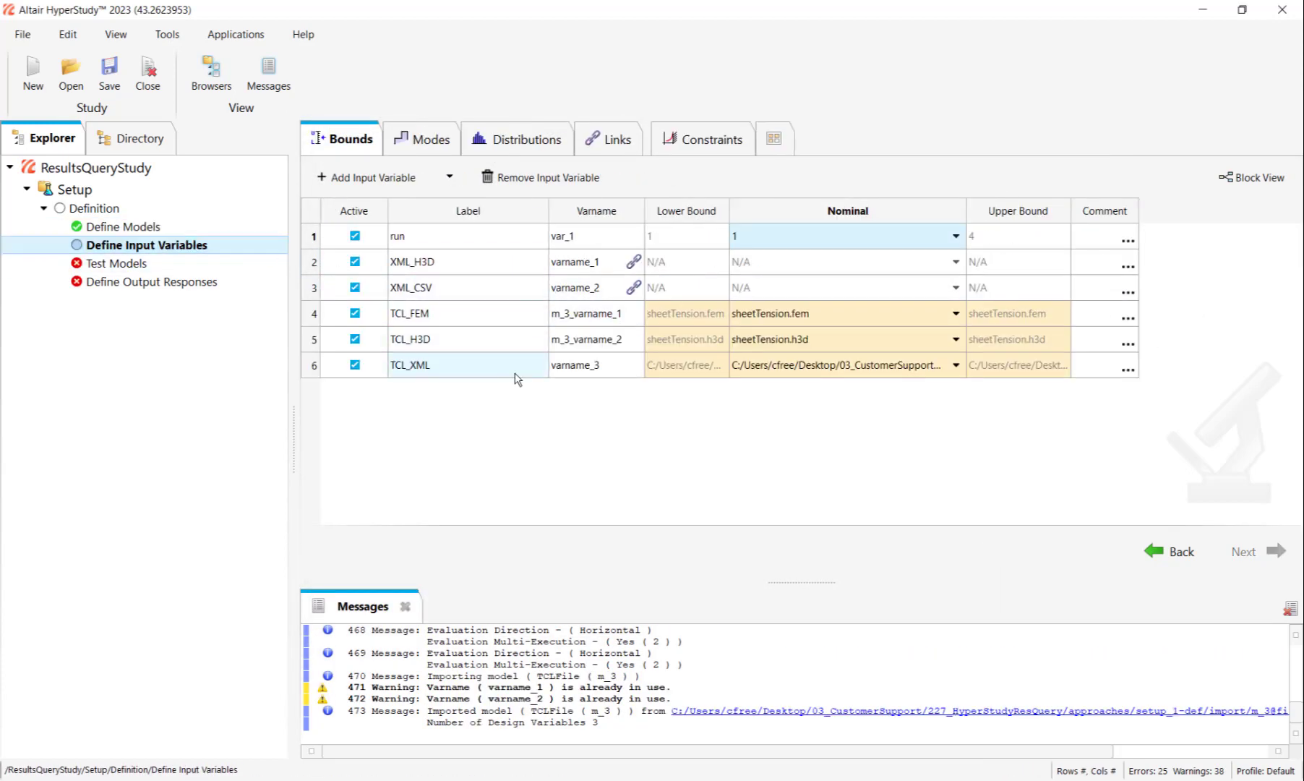
pyautogui.click(613, 139)
# Step: Link TCL_H3D to r_1, TCL_FEM to r_3 and TCL_XML to ds_1
pyautogui.click(750, 316)
pyautogui.click(751, 322)
pyautogui.click(748, 350)
pyautogui.click(746, 348)
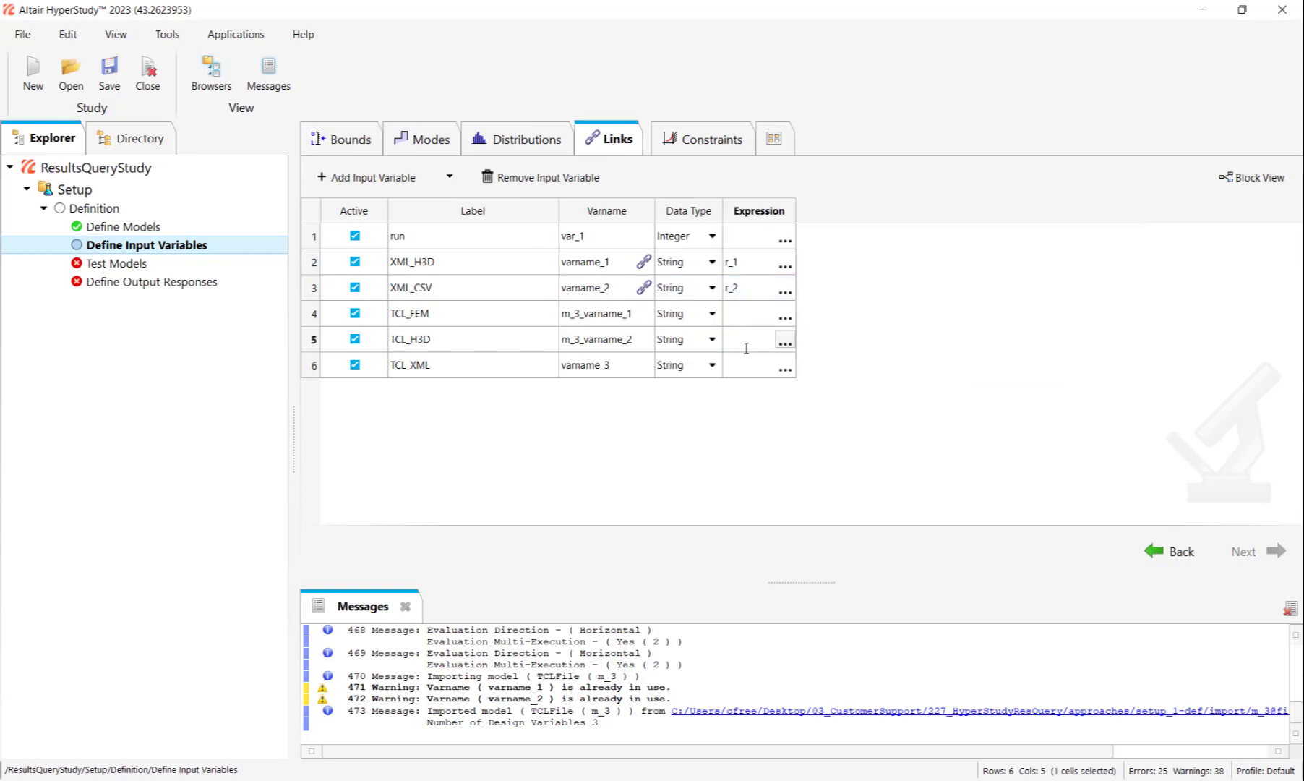
pyautogui.write('r_1')
pyautogui.press('Return')
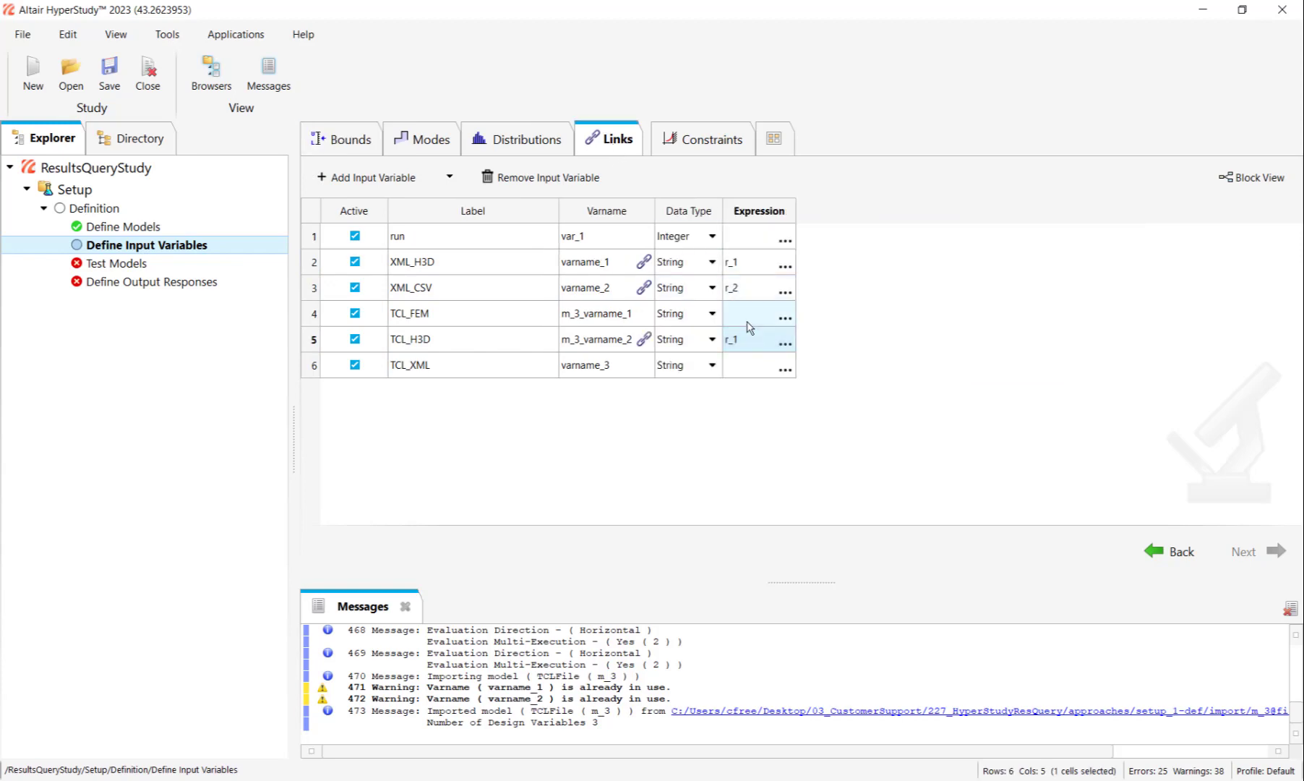
pyautogui.click(748, 322)
pyautogui.write('r_3')
pyautogui.press('Return')
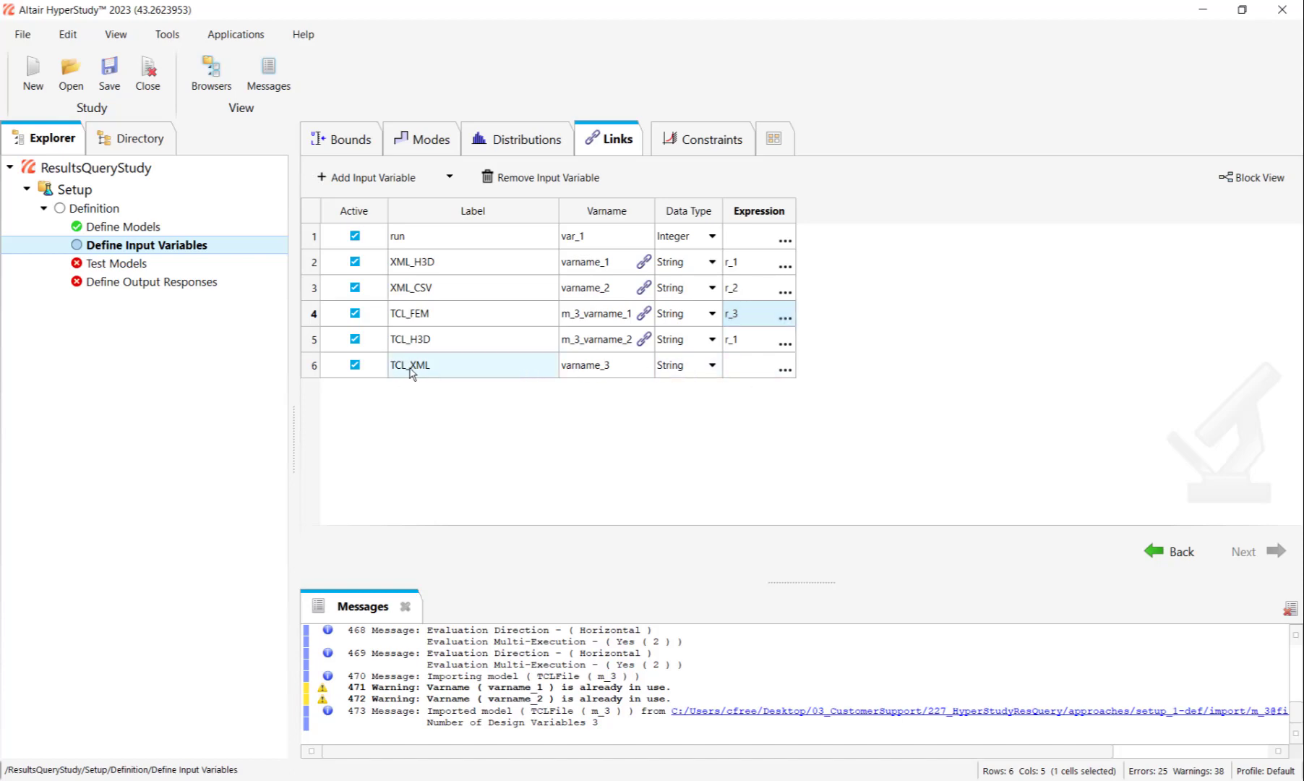
pyautogui.click(755, 374)
pyautogui.click(750, 371)
pyautogui.write('ds_1')
pyautogui.press('Return')
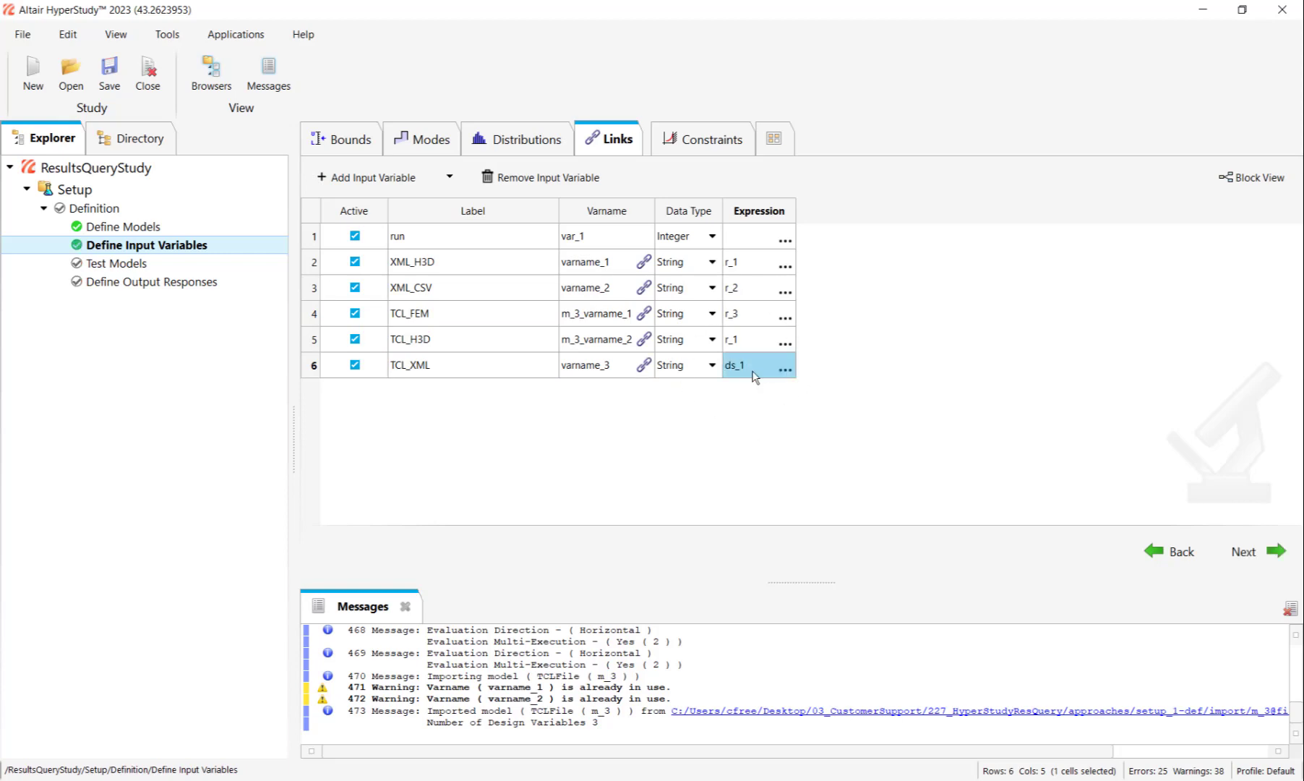
# Step: Drag queryconfig_main_XML.xml from the m_2 folder into Data Sources as a new data source
pyautogui.click(189, 289)
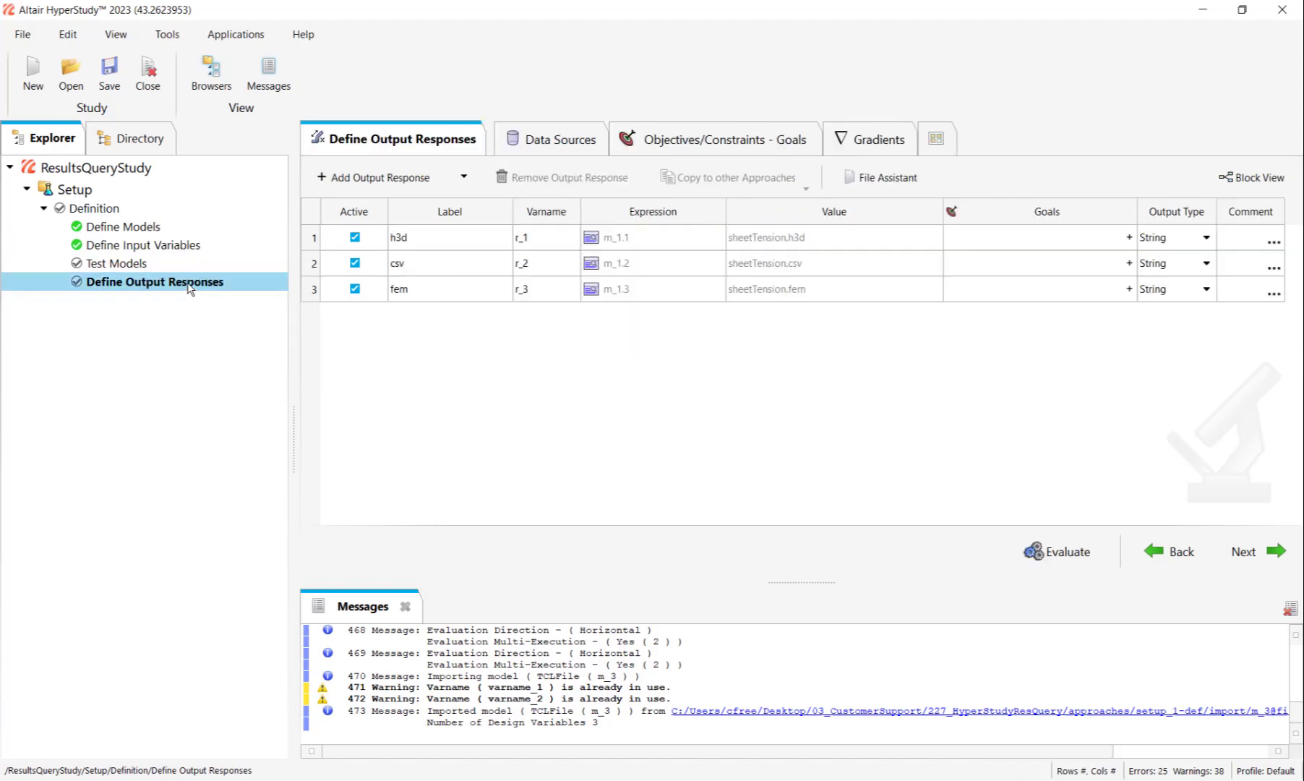
pyautogui.click(554, 143)
pyautogui.hotkey('alt', 'Tab')
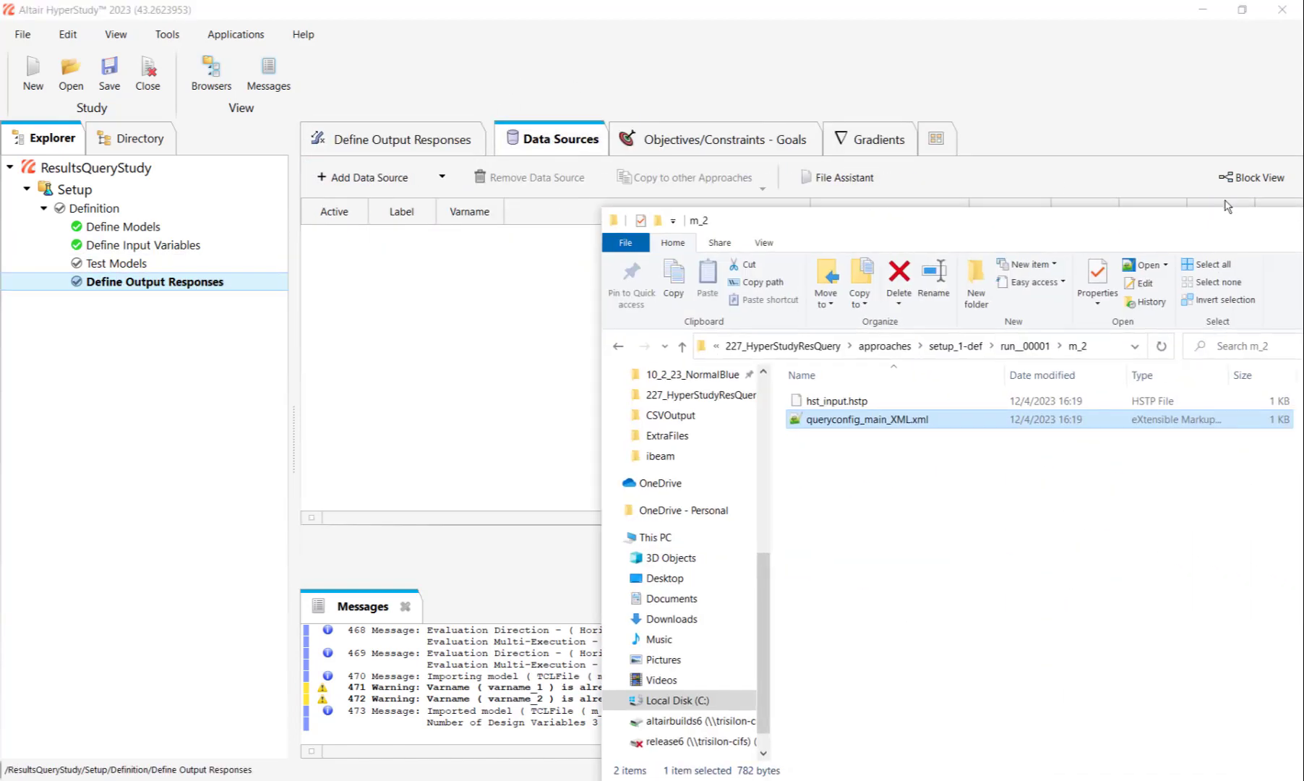
pyautogui.click(866, 372)
pyautogui.moveTo(865, 371); pyautogui.dragTo(424, 304)
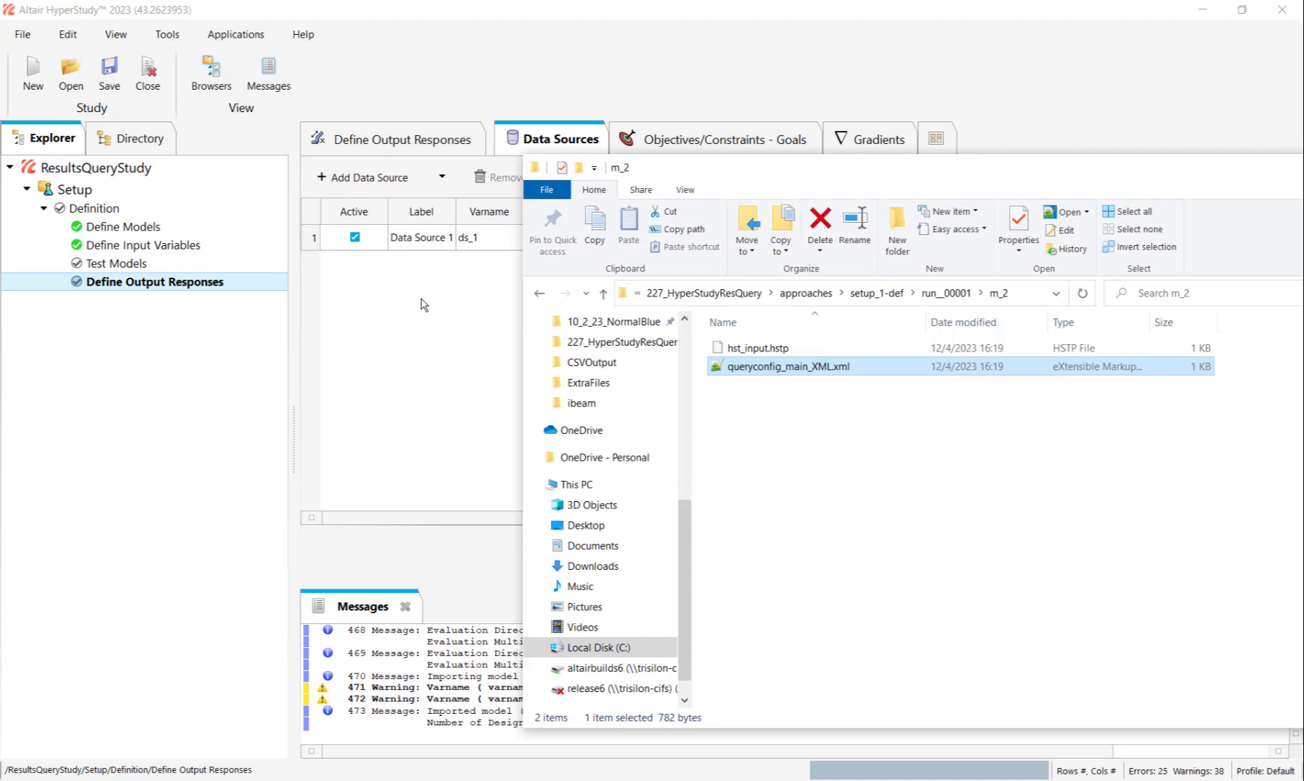
pyautogui.moveTo(865, 173); pyautogui.dragTo(1303, 173)
# Step: Set ds_1 to the Templex tool, String data type and expression hsturi()
pyautogui.click(673, 362)
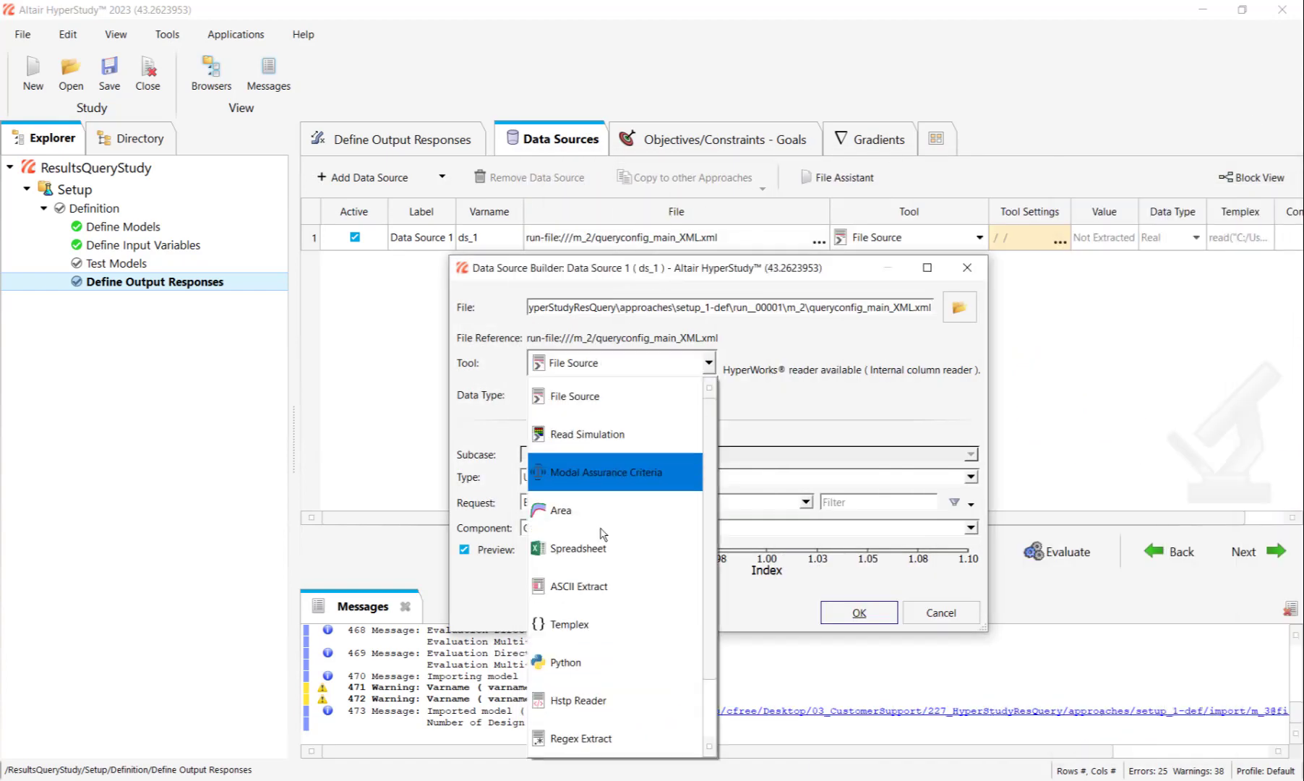
pyautogui.click(590, 624)
pyautogui.click(643, 395)
pyautogui.click(572, 460)
pyautogui.moveTo(587, 511); pyautogui.dragTo(461, 514)
pyautogui.write('hsturi')
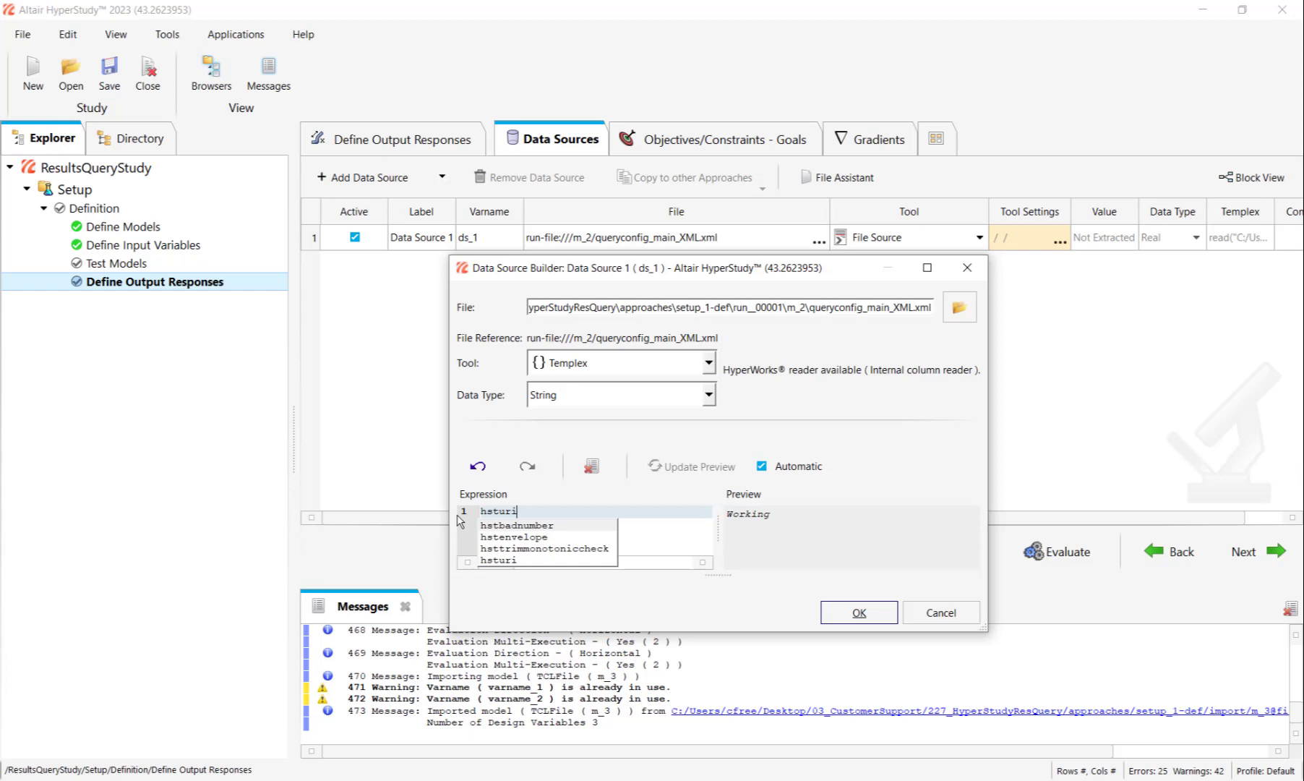
pyautogui.write('()')
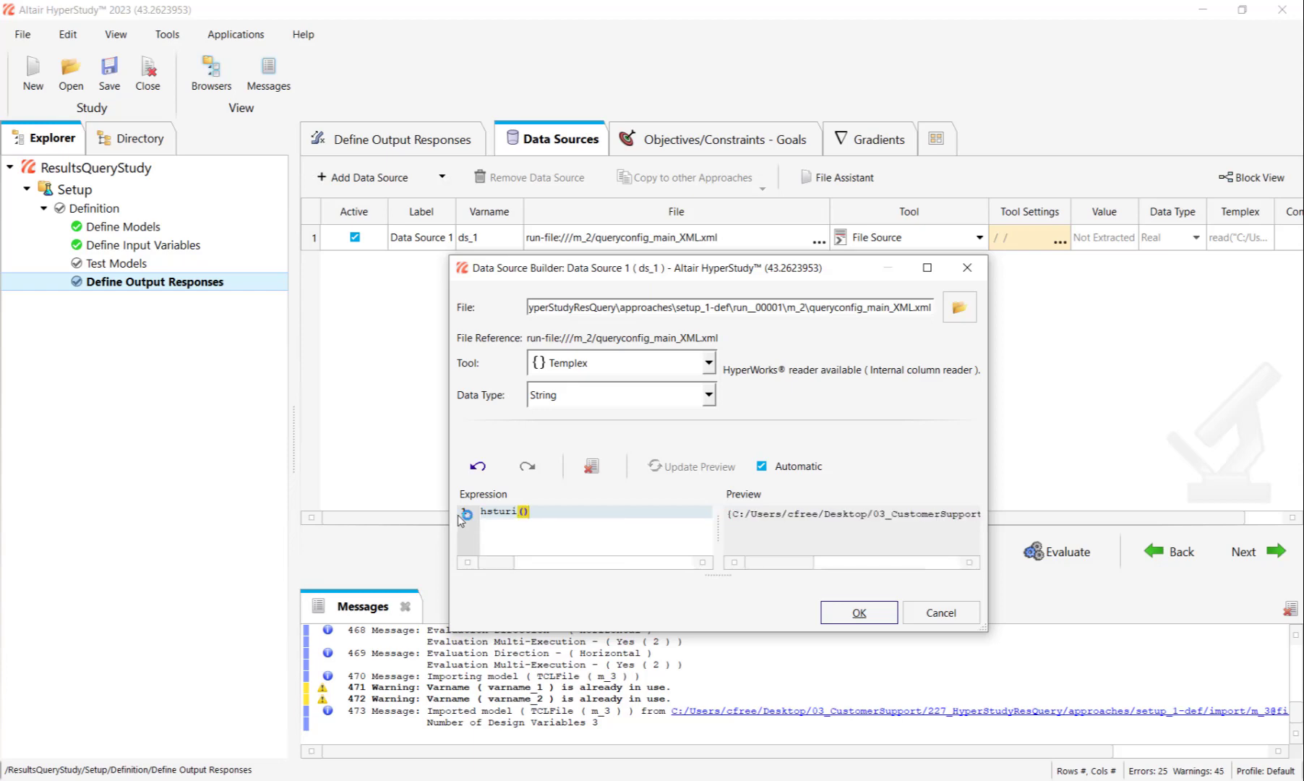
pyautogui.click(542, 516)
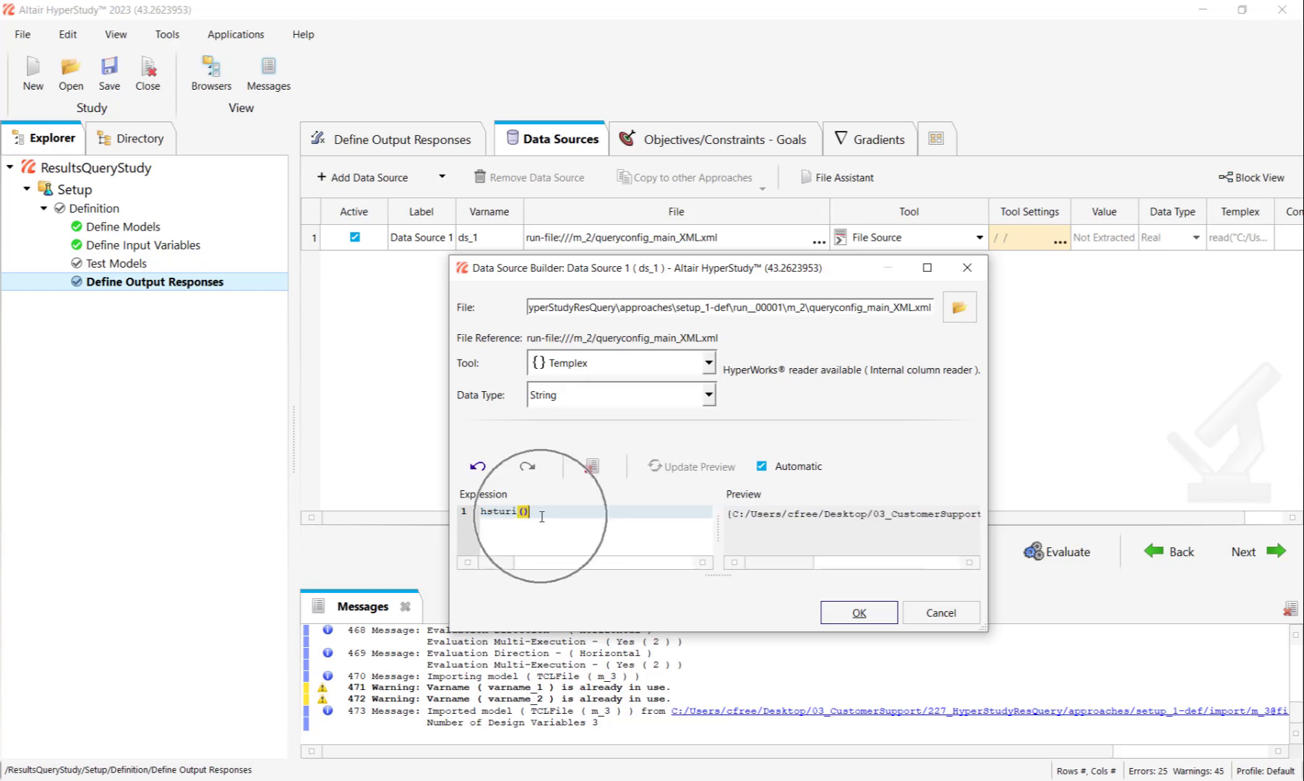
pyautogui.click(860, 613)
# Step: Verify on the input variables page that TCL_XML links to ds_1
pyautogui.click(474, 239)
pyautogui.click(202, 245)
pyautogui.click(757, 374)
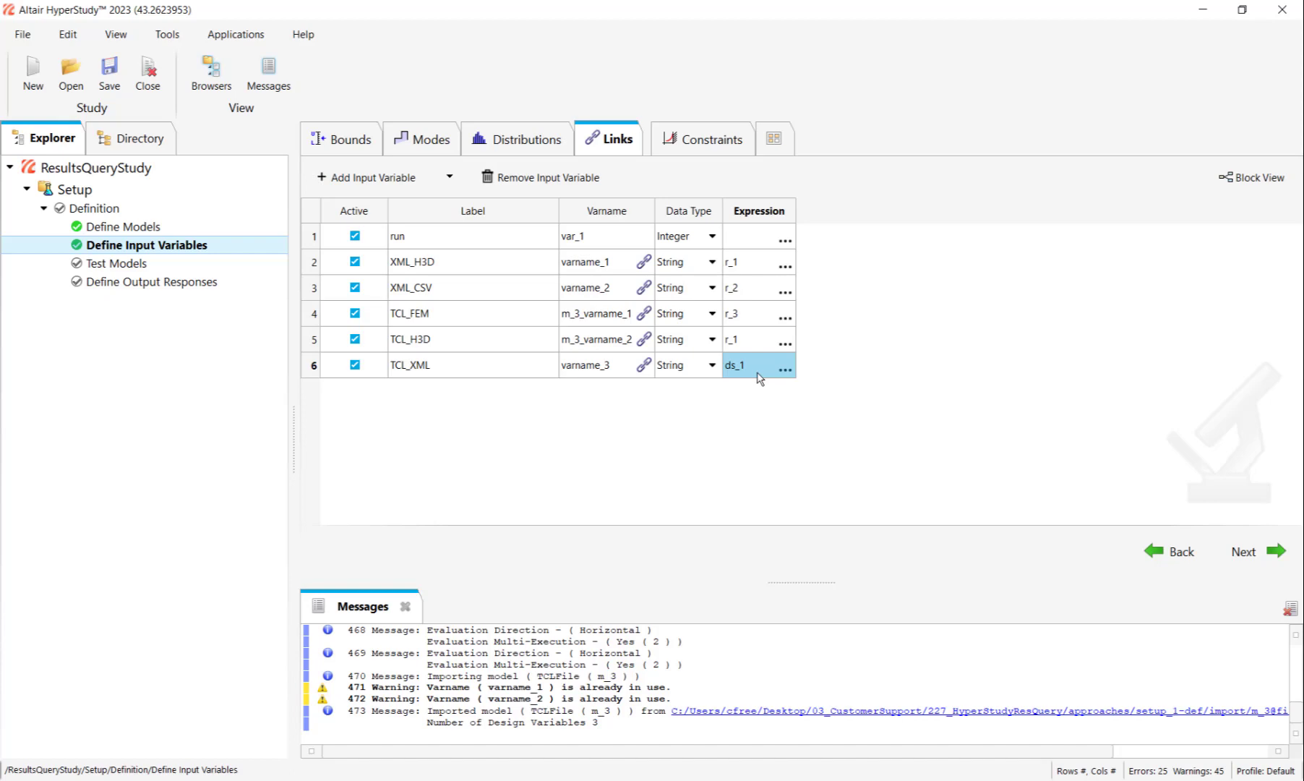
# Step: In the model Sequence, give XMLFile a Run After Lookup 1 condition
pyautogui.click(166, 229)
pyautogui.click(478, 144)
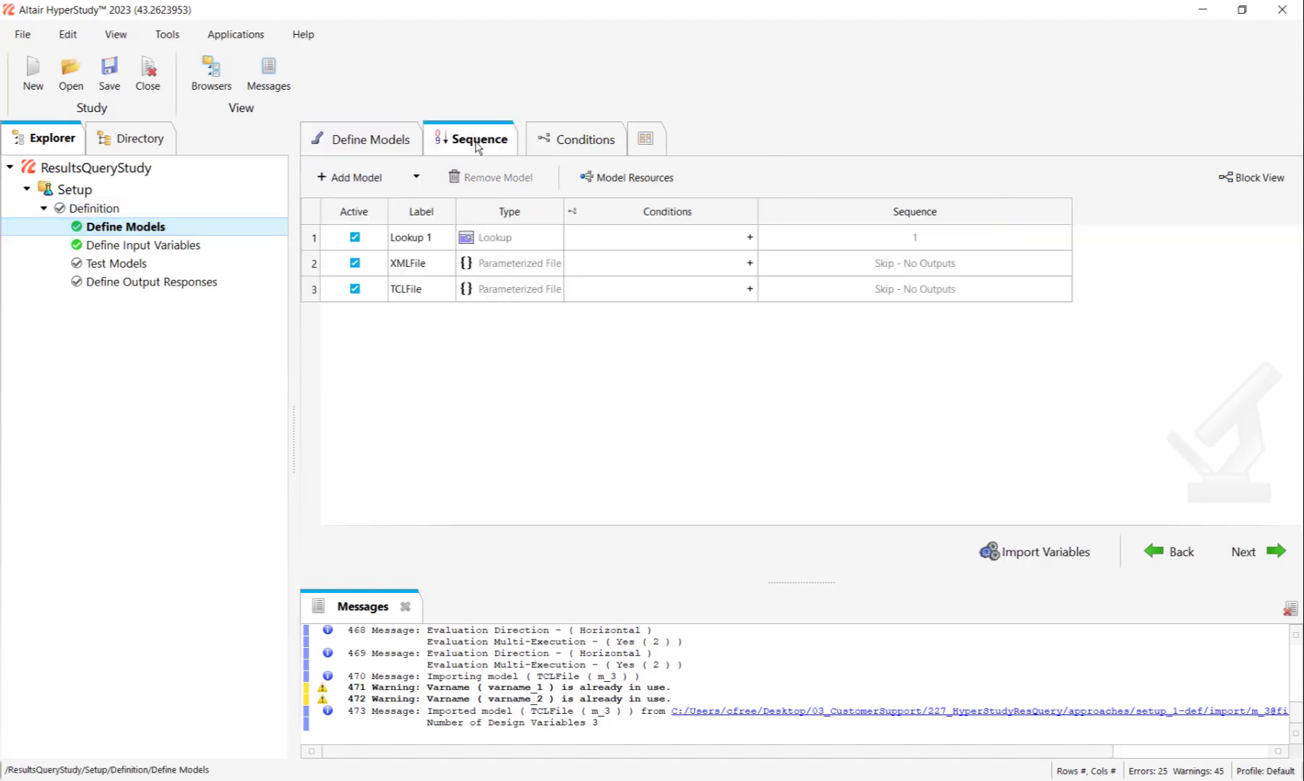
pyautogui.click(748, 262)
pyautogui.click(926, 362)
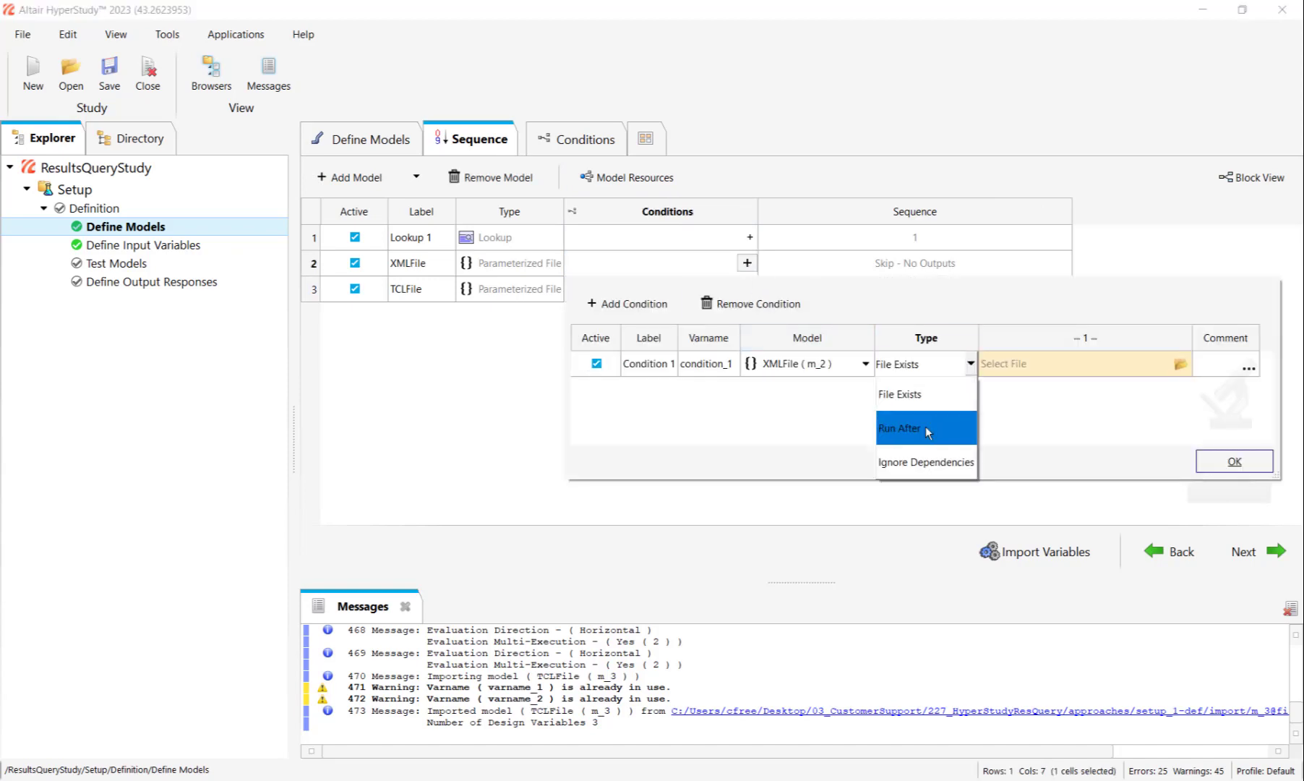
pyautogui.click(927, 432)
pyautogui.click(1159, 365)
pyautogui.click(1038, 399)
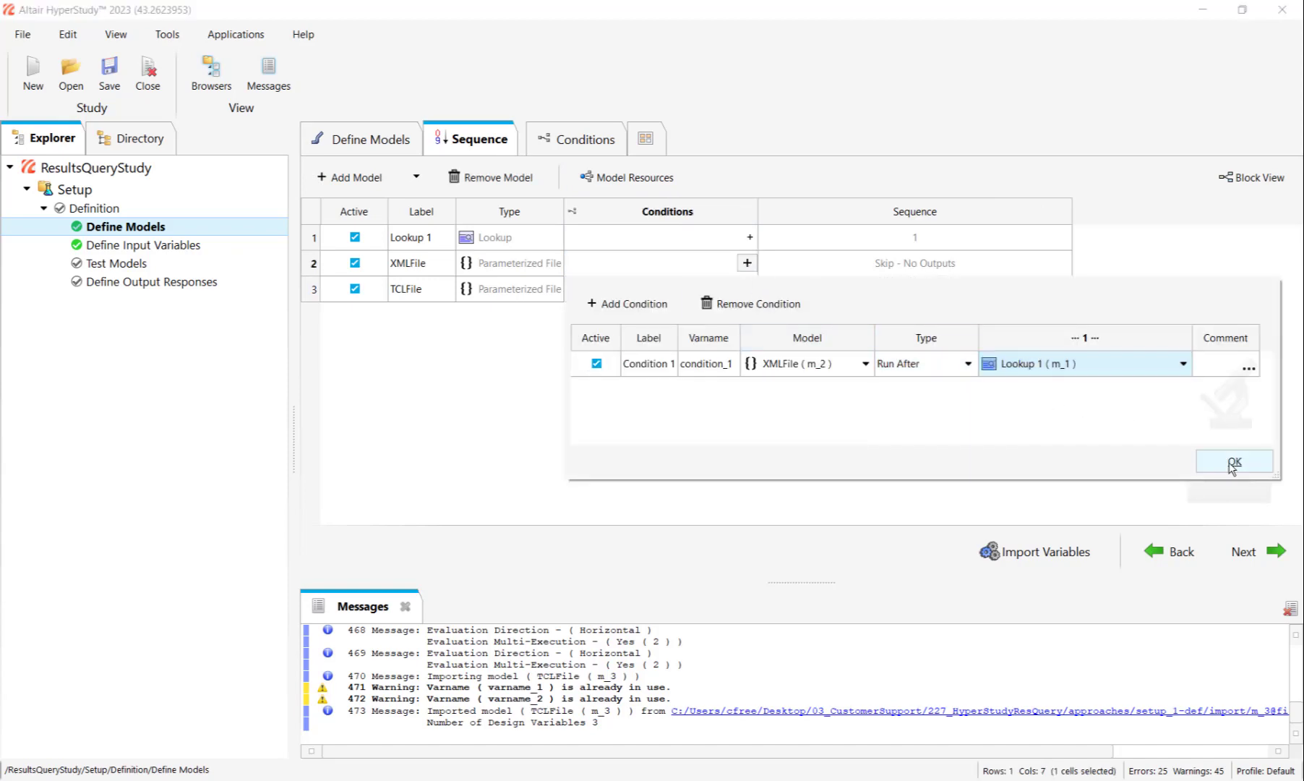
pyautogui.click(1234, 461)
# Step: Give TCLFile a Run After XMLFile condition plus an Ignore Dependencies condition
pyautogui.click(747, 289)
pyautogui.click(747, 288)
pyautogui.click(848, 391)
pyautogui.click(847, 390)
pyautogui.click(847, 394)
pyautogui.click(932, 394)
pyautogui.click(896, 455)
pyautogui.click(1094, 394)
pyautogui.click(1094, 394)
pyautogui.click(1027, 457)
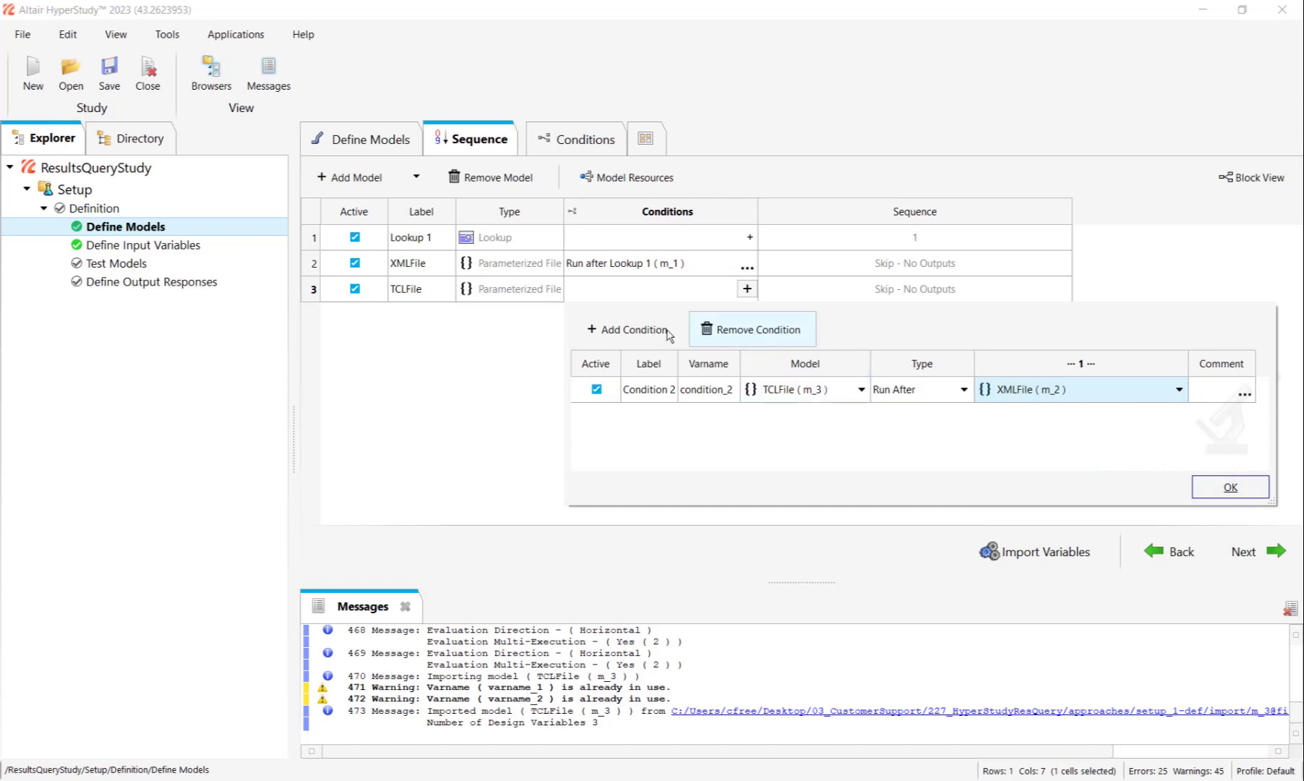
pyautogui.click(628, 329)
pyautogui.click(935, 427)
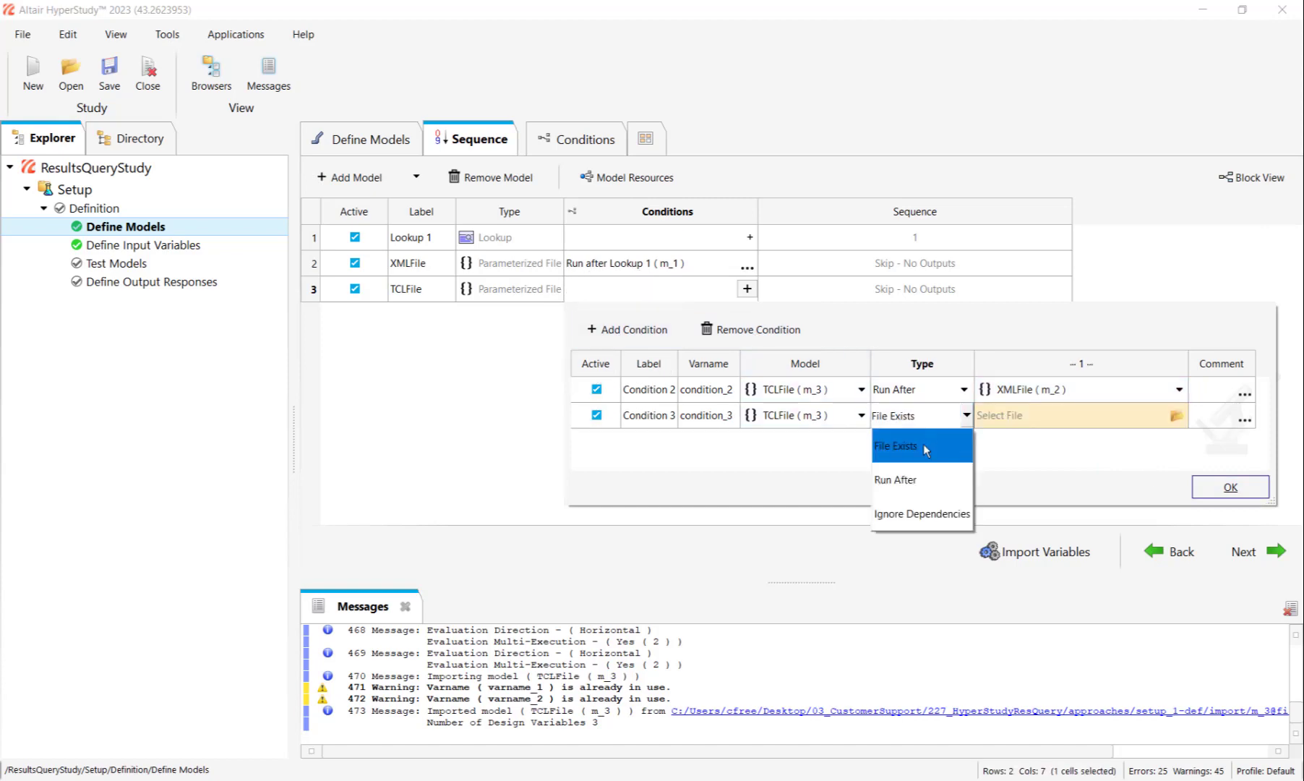
pyautogui.click(924, 509)
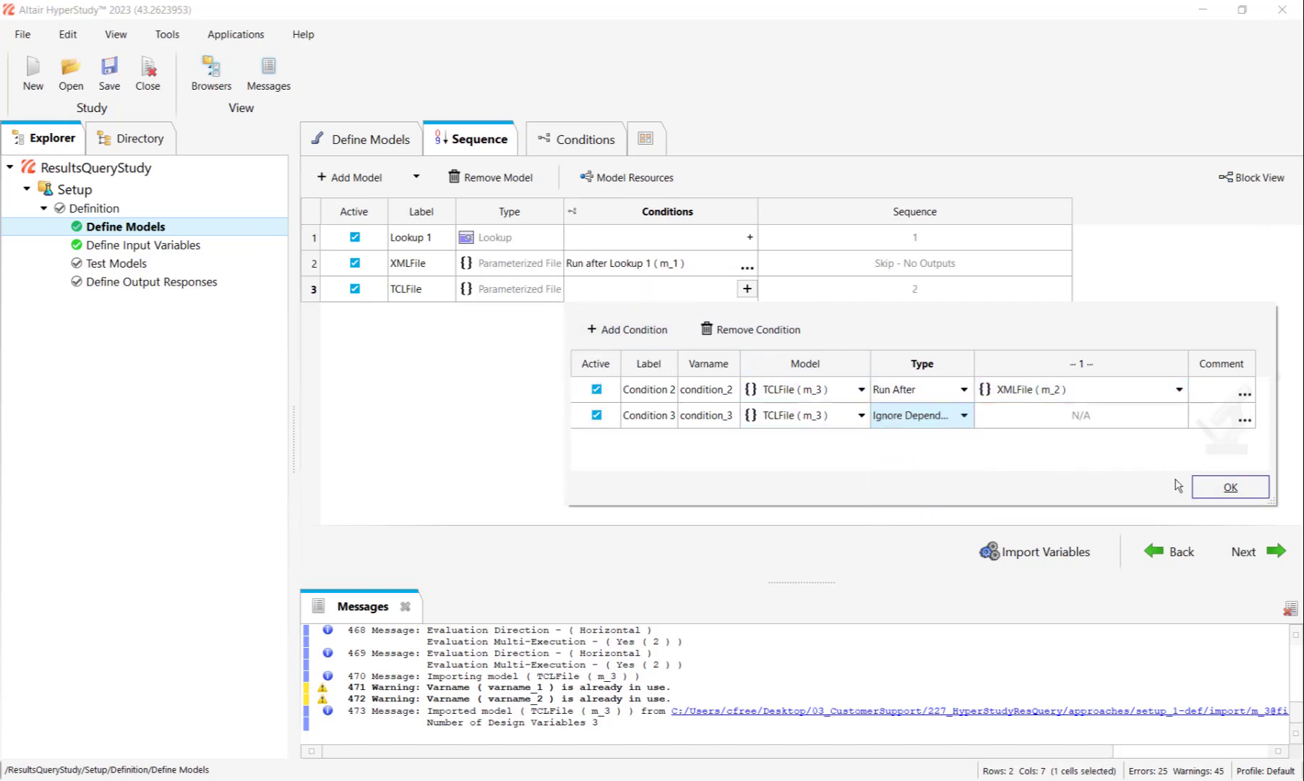
pyautogui.click(1231, 487)
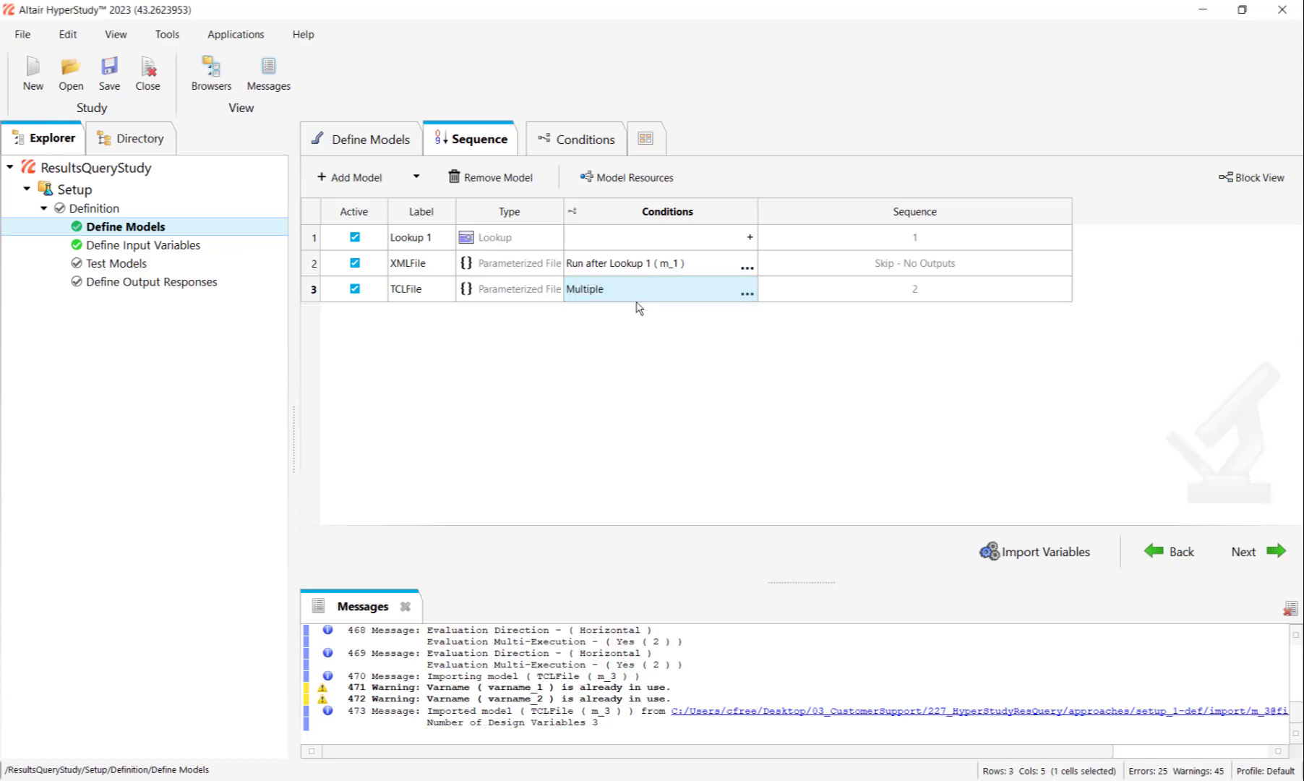
# Step: Review the output responses list, then run Write and Execute tests on TCLFile
pyautogui.click(144, 263)
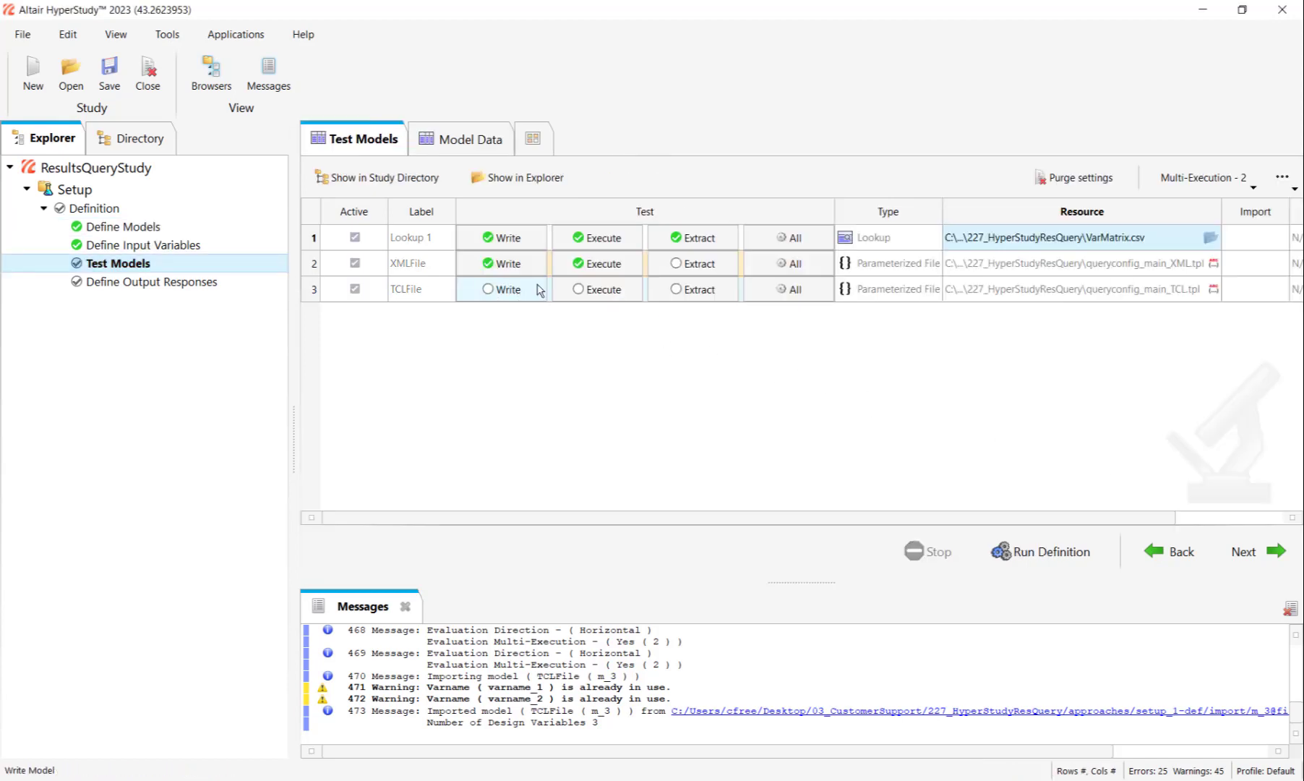
pyautogui.click(261, 284)
pyautogui.click(434, 141)
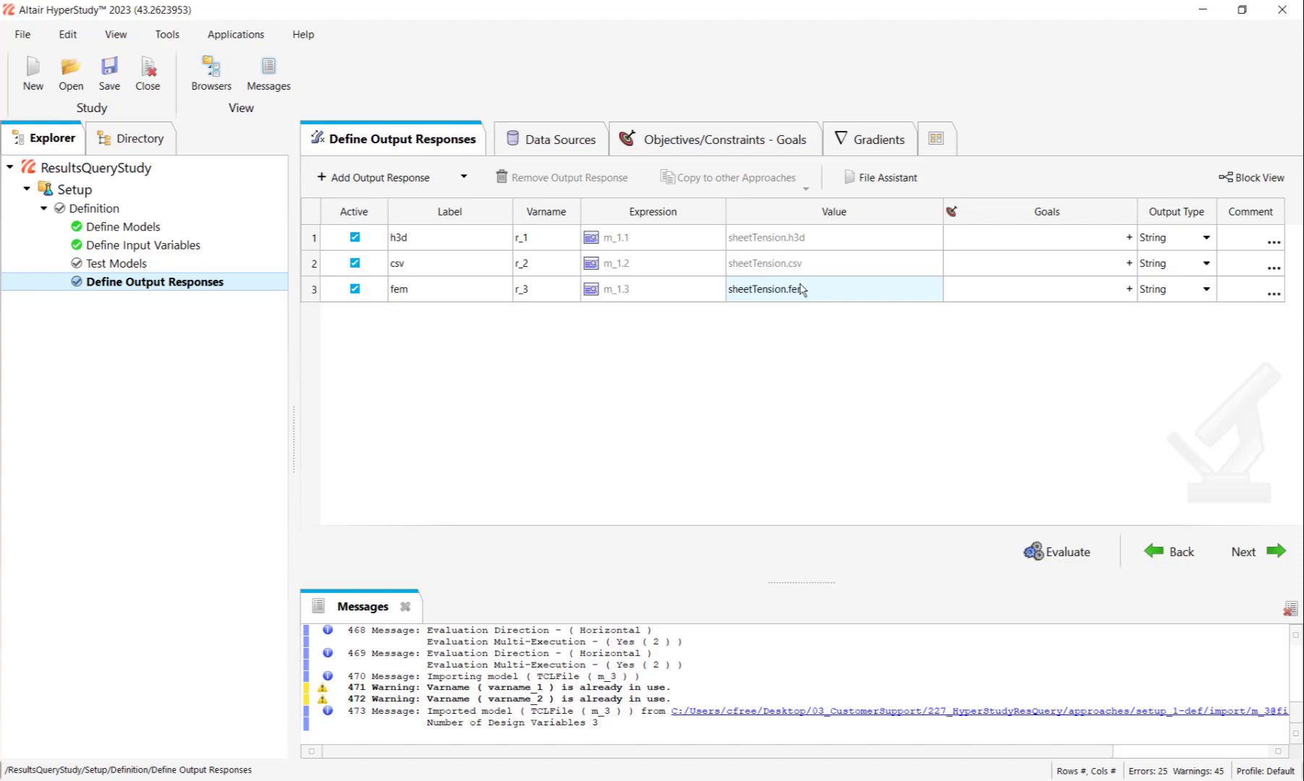
pyautogui.click(120, 263)
pyautogui.click(508, 289)
pyautogui.click(604, 289)
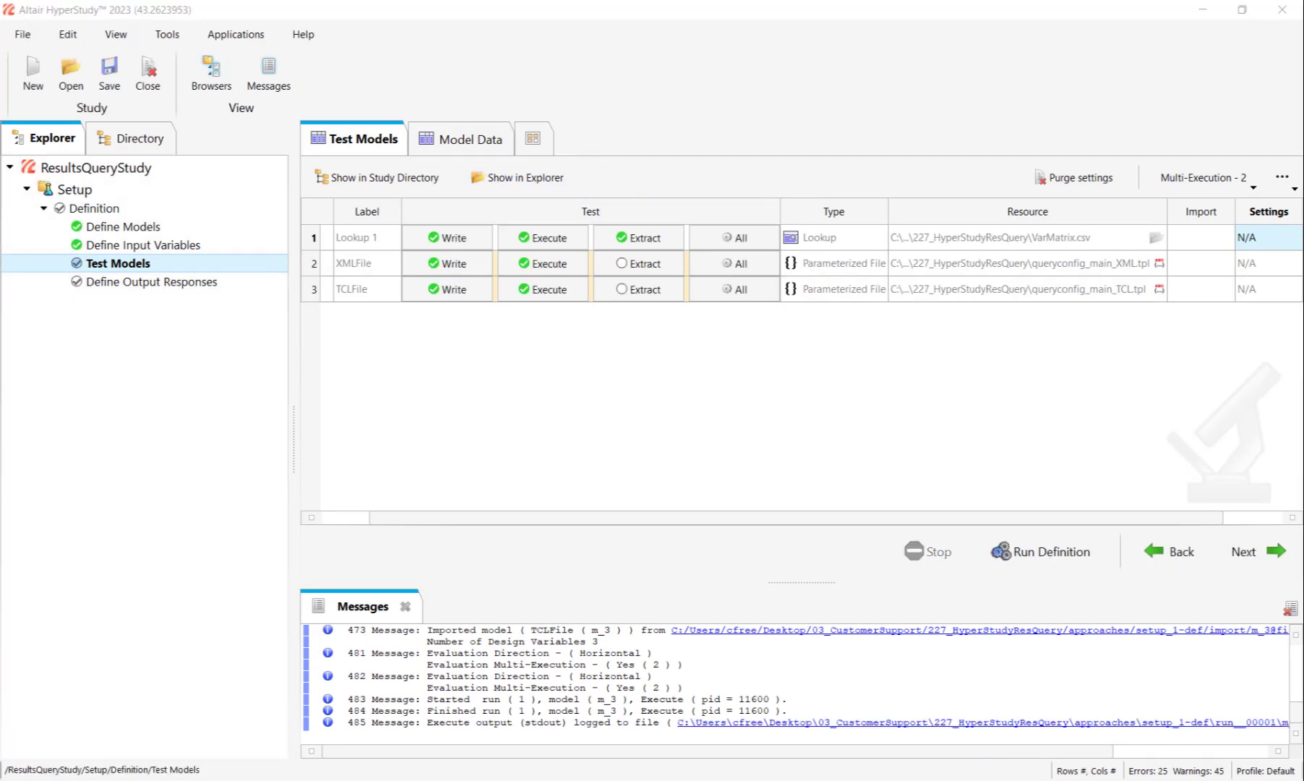
# Step: Open run__00001/m_3/queryconfig_main_TCL.tcl in Notepad++
pyautogui.click(517, 177)
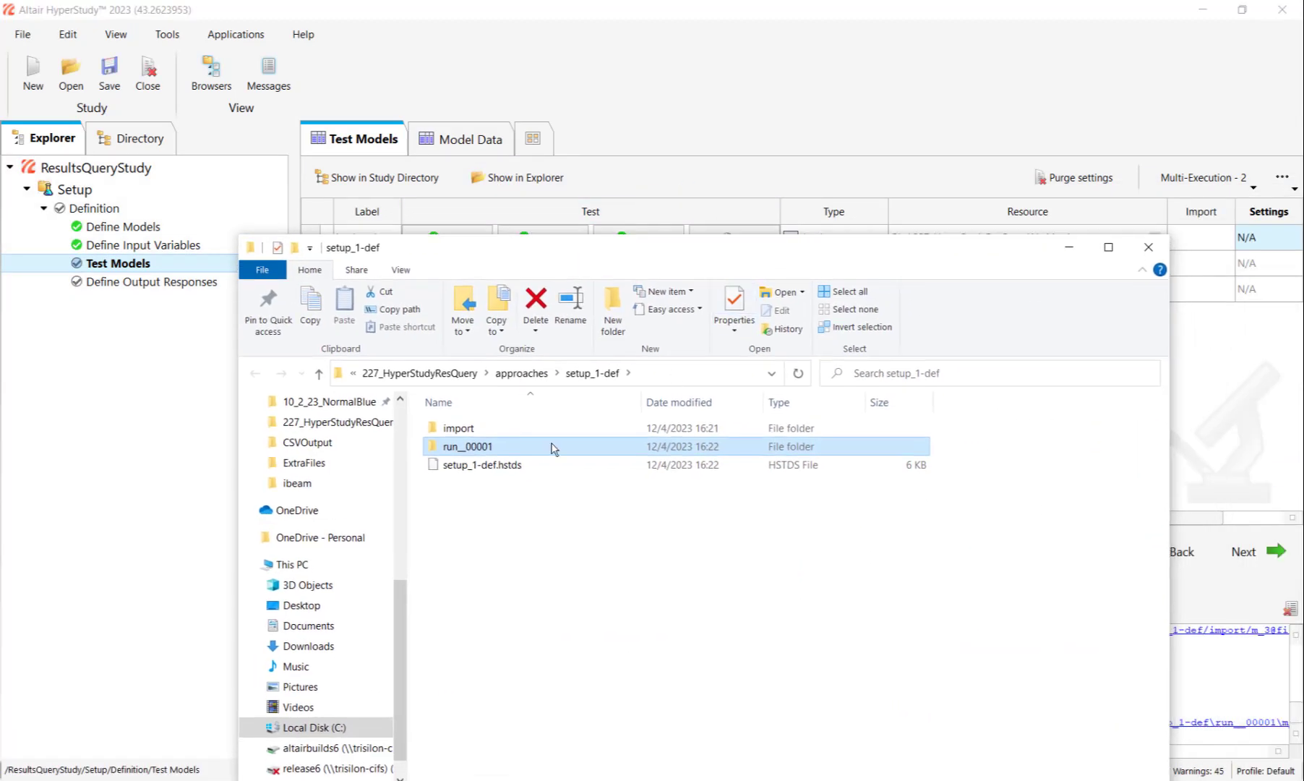
pyautogui.doubleClick(554, 447)
pyautogui.doubleClick(495, 464)
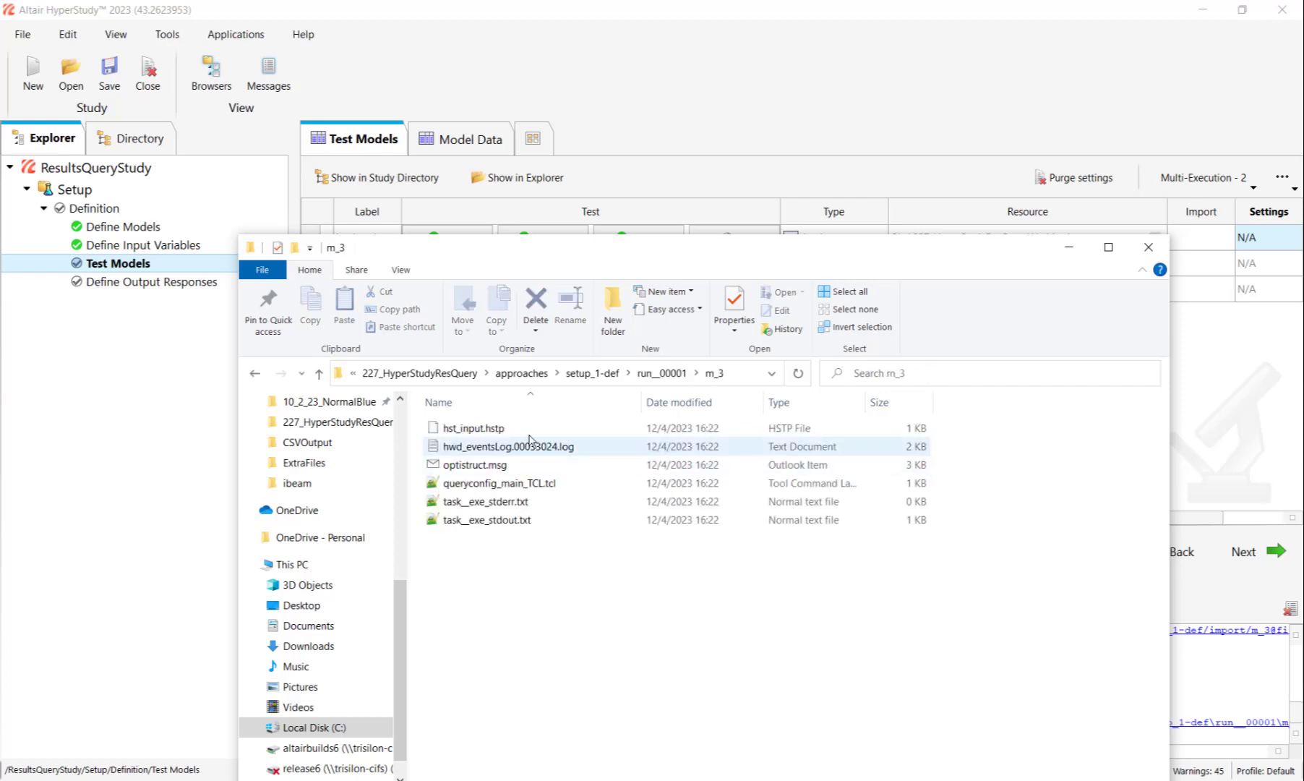
pyautogui.rightClick(556, 485)
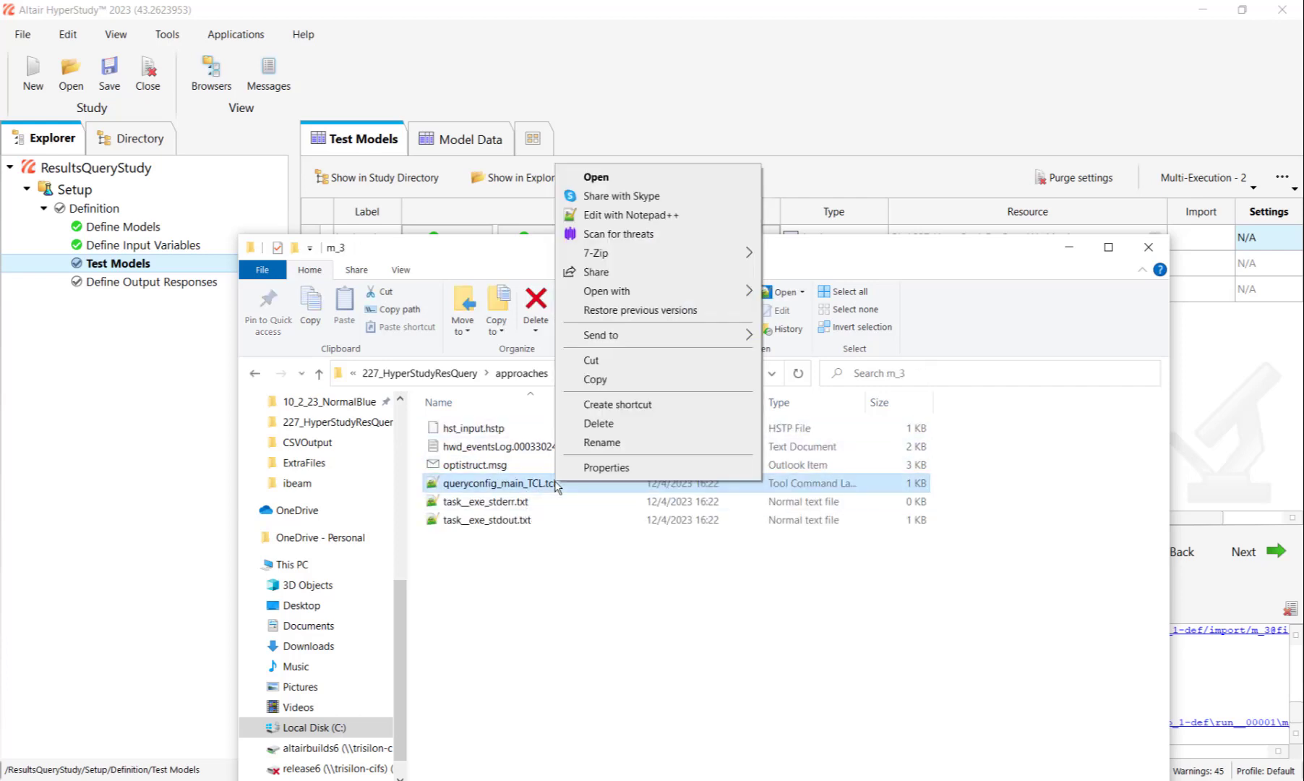
pyautogui.click(664, 214)
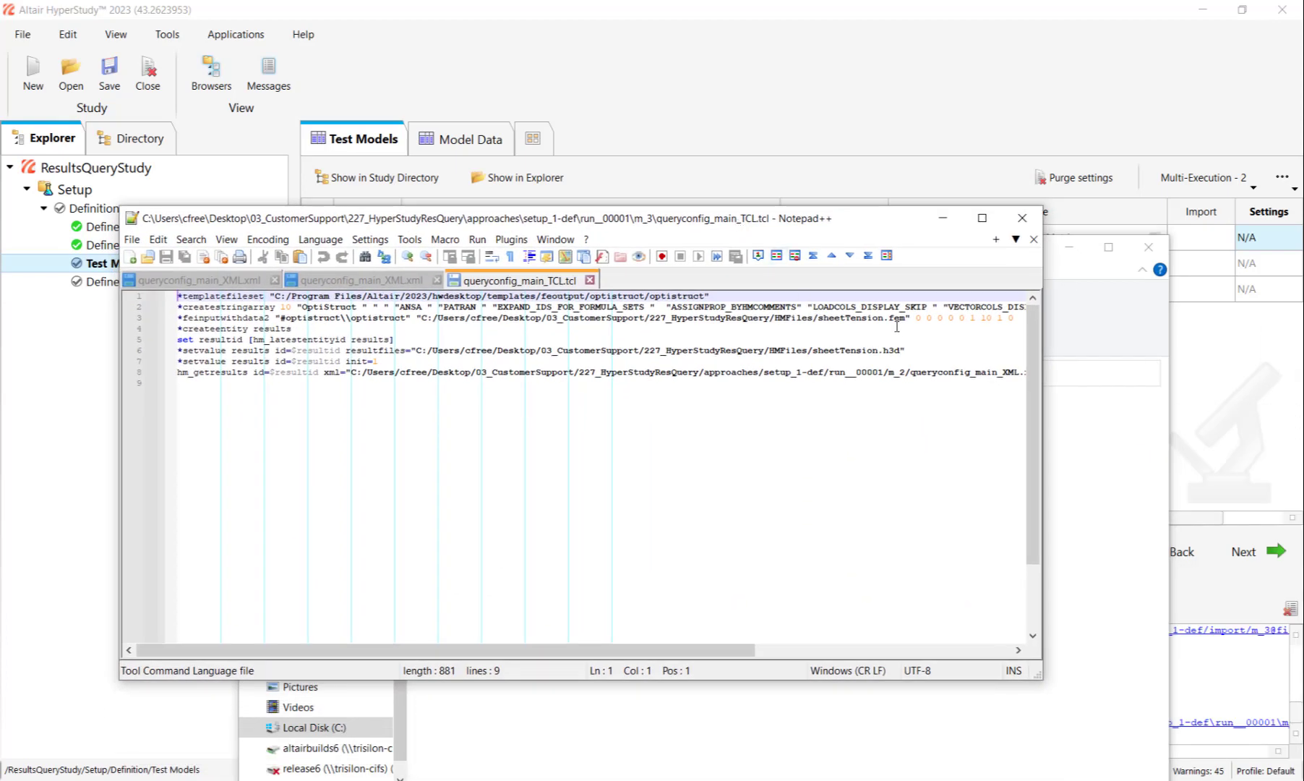
# Step: Highlight the .fem, .h3d and .xml file references on lines 3, 6 and 8
pyautogui.doubleClick(898, 319)
pyautogui.doubleClick(892, 350)
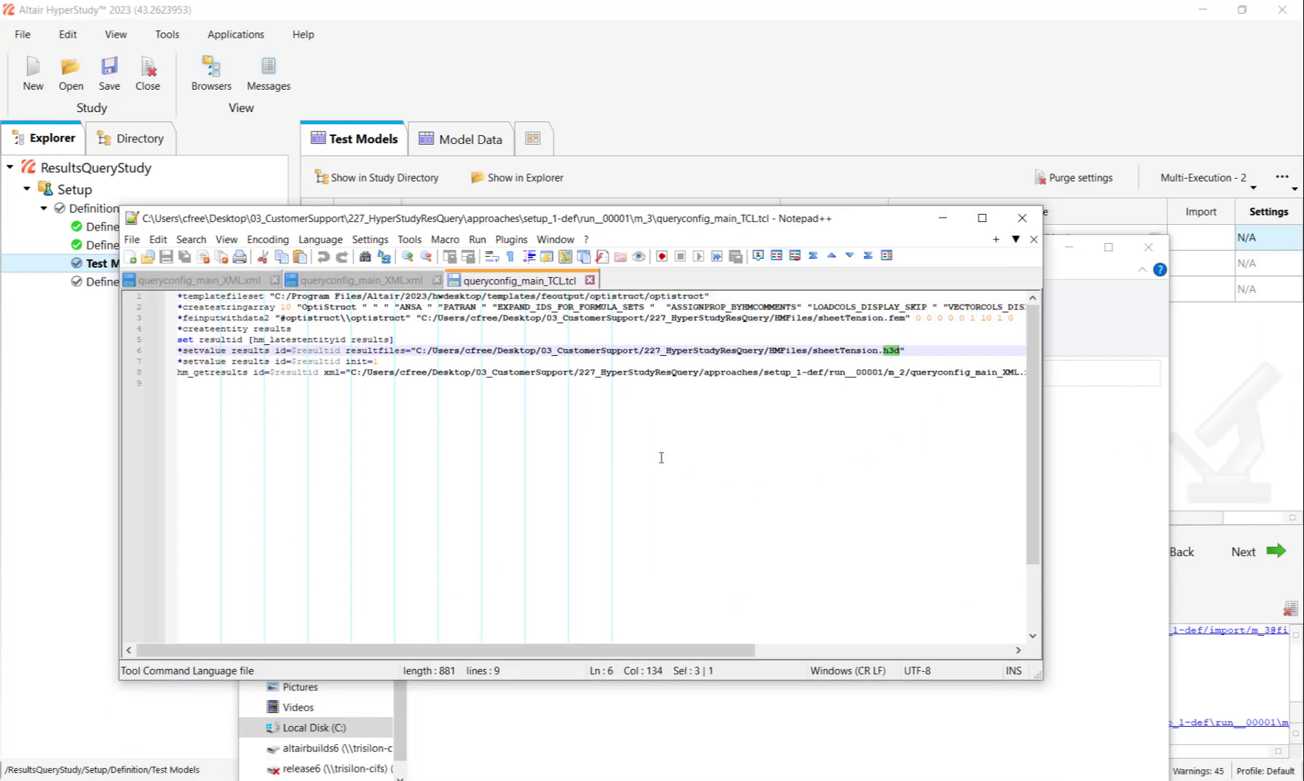
pyautogui.moveTo(629, 660); pyautogui.dragTo(700, 659)
pyautogui.doubleClick(935, 371)
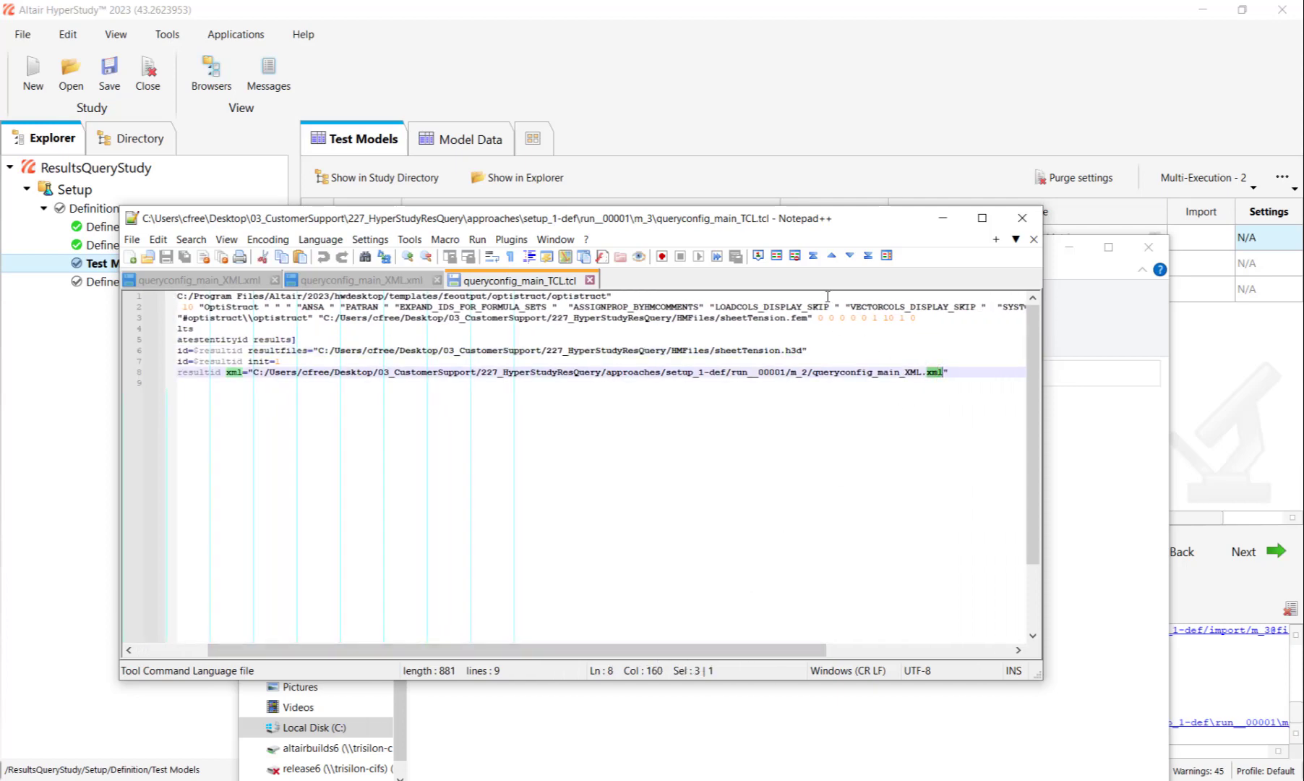
# Step: Open sheetTension.csv from 227_HyperStudyResQuery > CSVOutput in Excel and select the Mag values E10:E14
pyautogui.click(1101, 321)
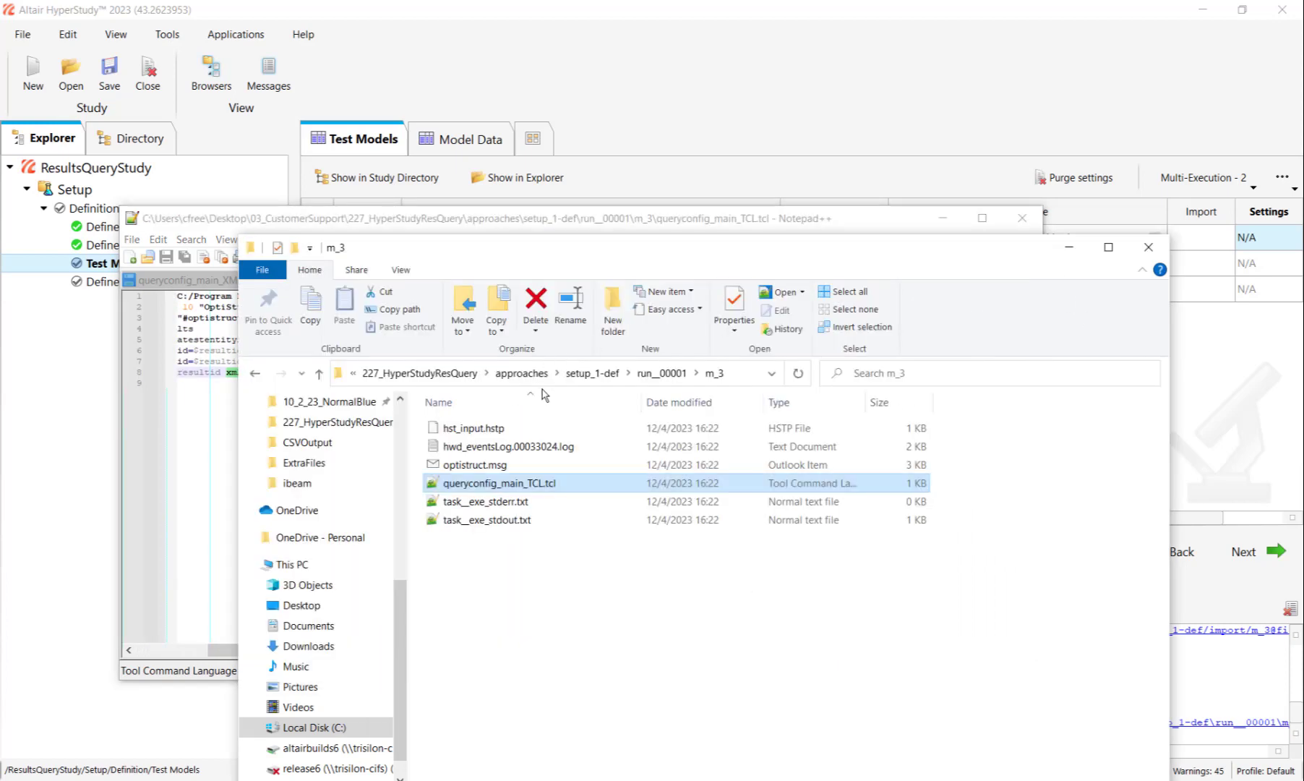
pyautogui.click(409, 373)
pyautogui.doubleClick(466, 446)
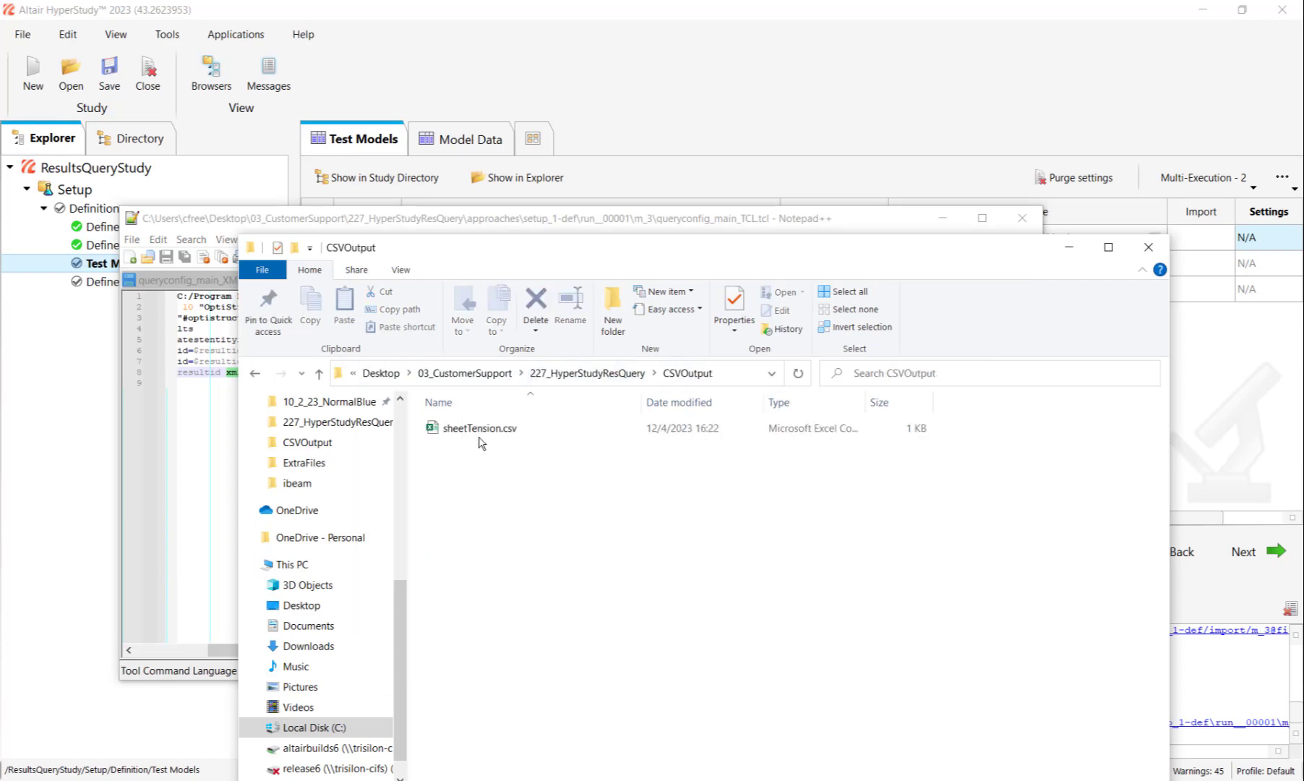
pyautogui.doubleClick(481, 429)
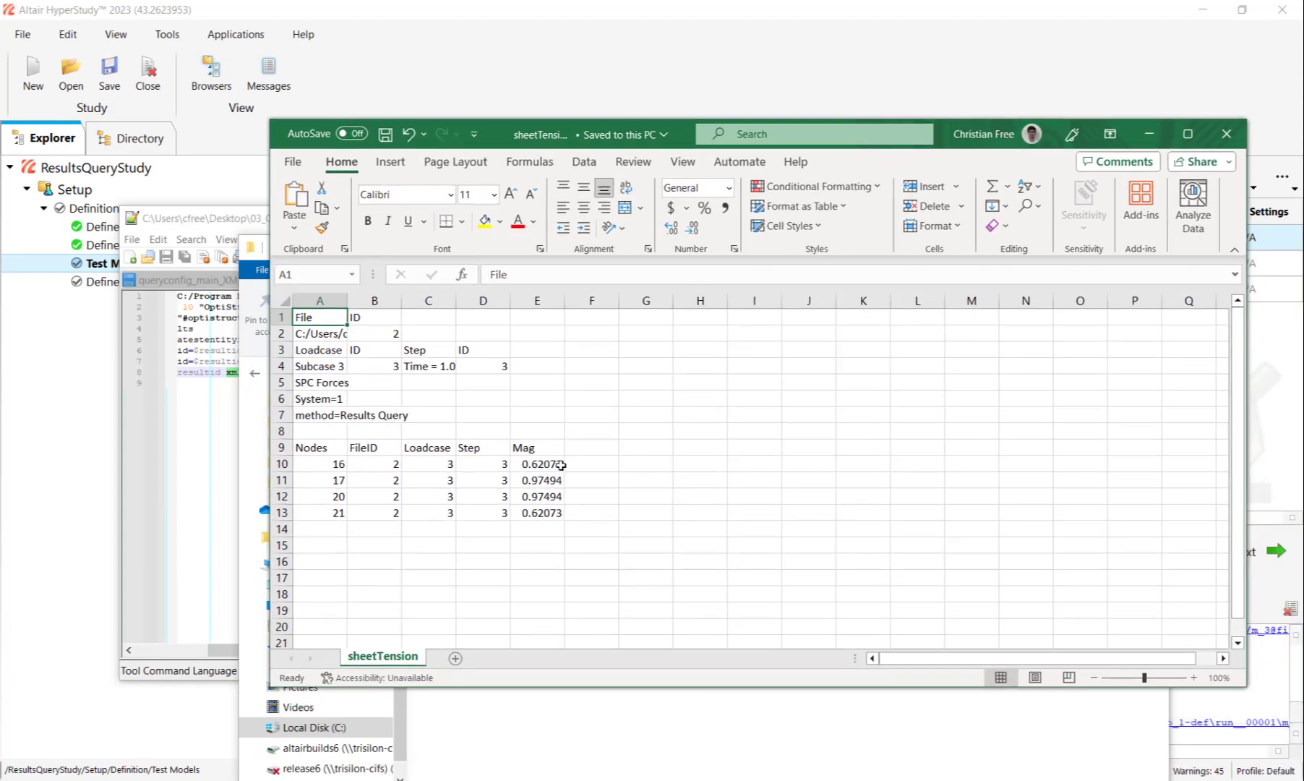
pyautogui.moveTo(553, 464); pyautogui.dragTo(543, 523)
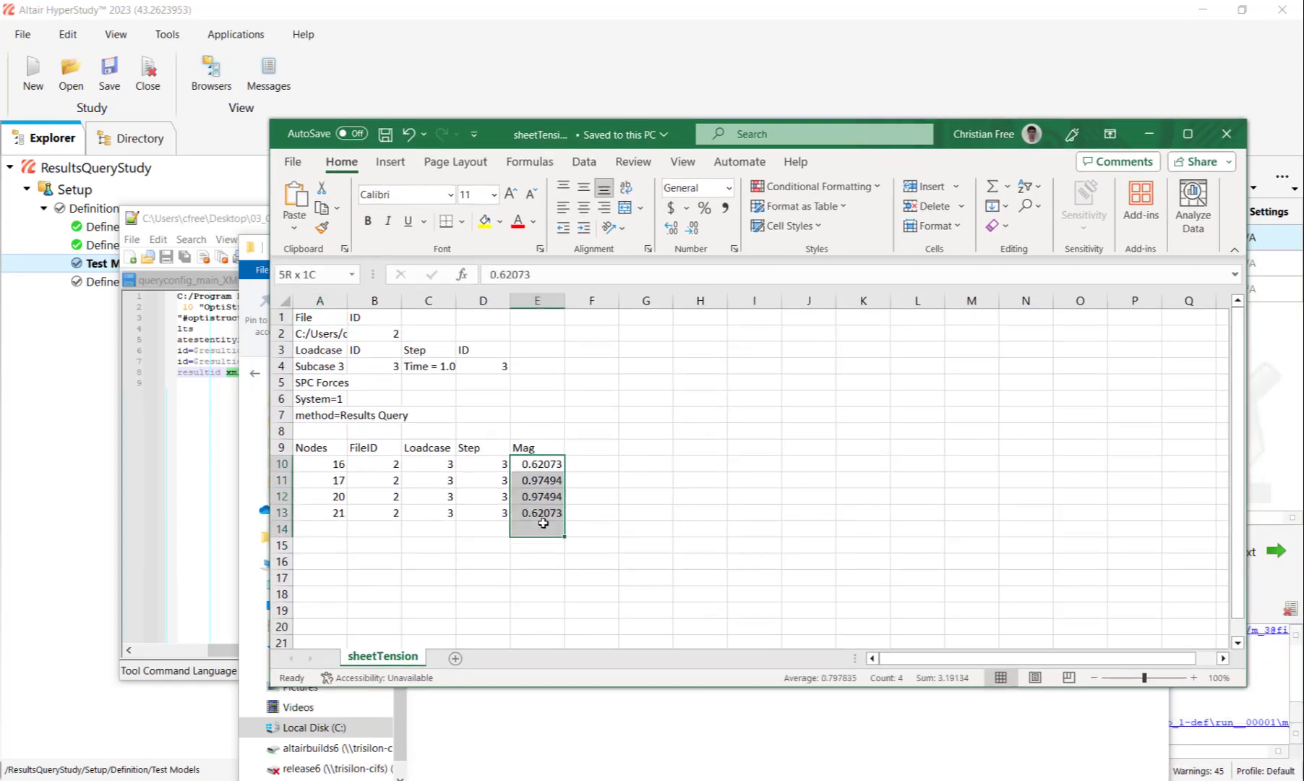
# Step: Minimize Excel and close File Explorer and Notepad++ to return to HyperStudy
pyautogui.click(1149, 133)
pyautogui.click(1073, 255)
pyautogui.click(951, 65)
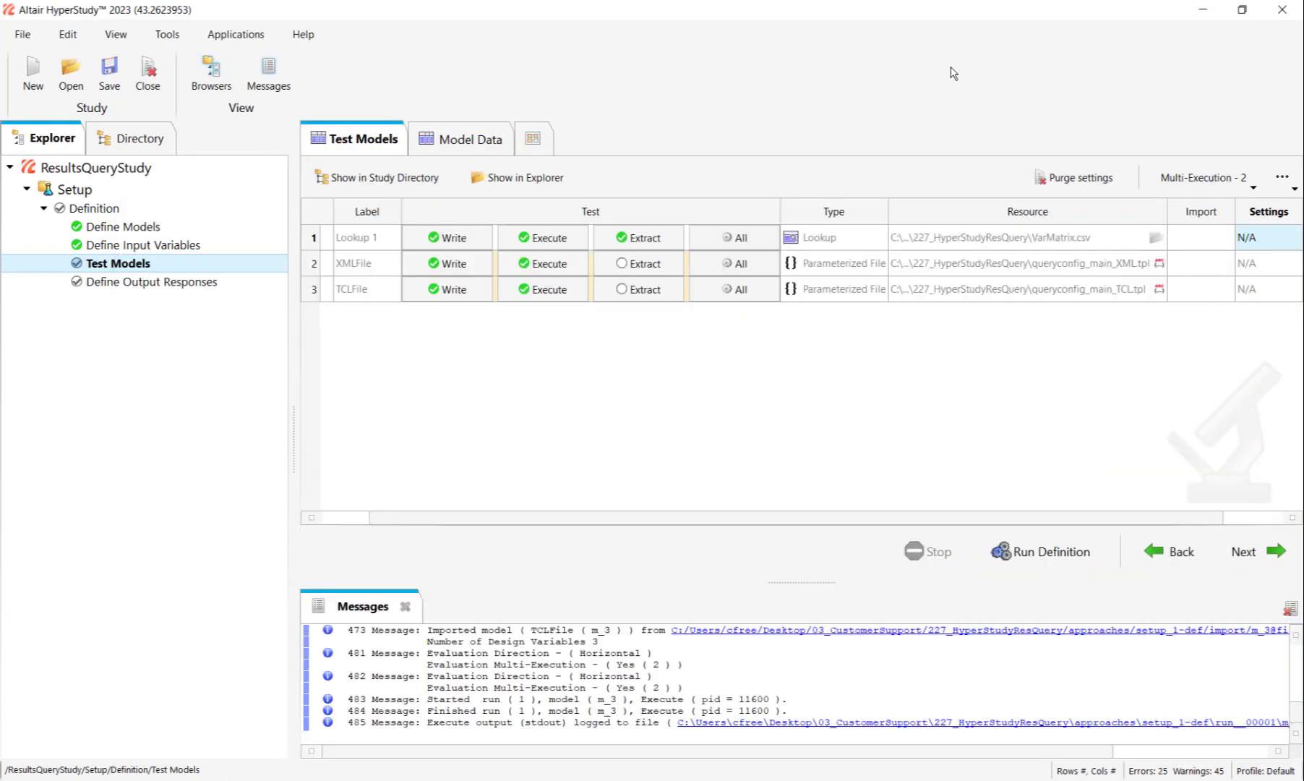
# Step: Add a Basic approach named Basic 1 with its definition based on Setup
pyautogui.click(161, 284)
pyautogui.rightClick(90, 340)
pyautogui.click(98, 344)
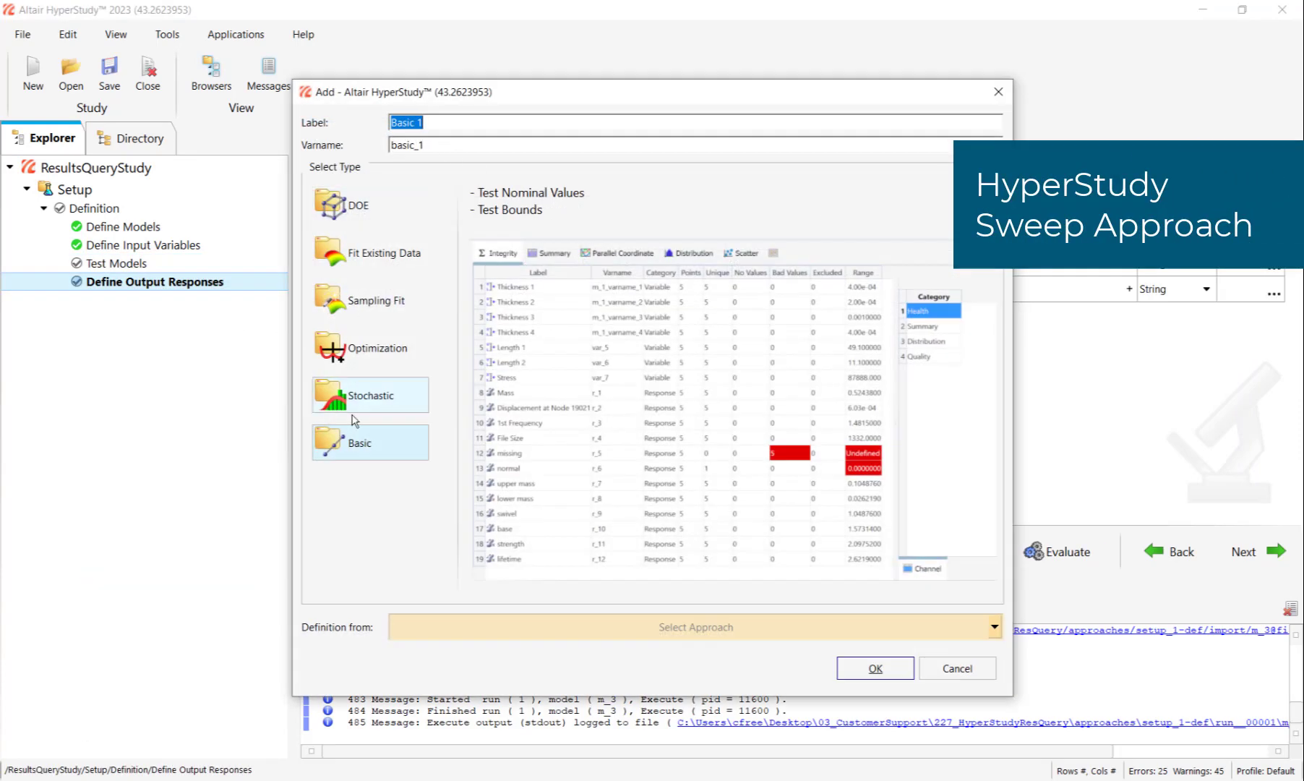
pyautogui.click(996, 627)
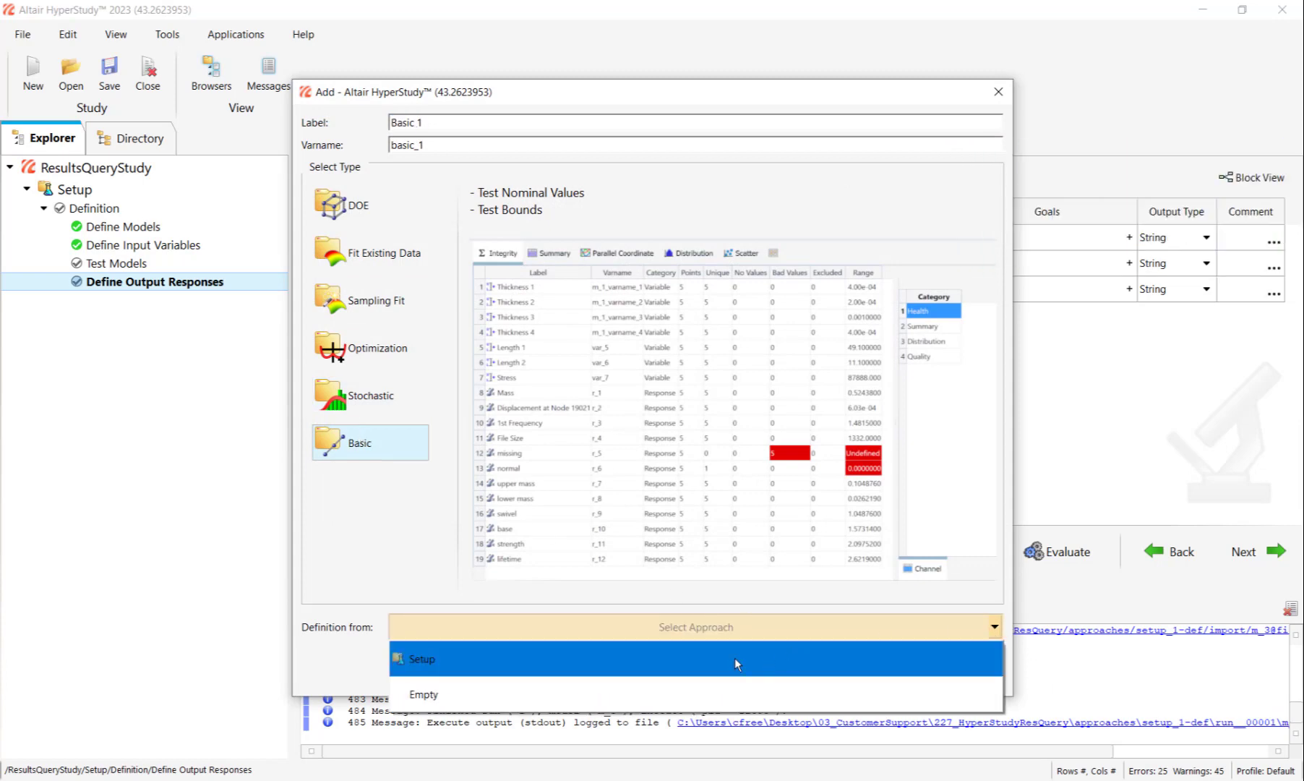
pyautogui.click(729, 658)
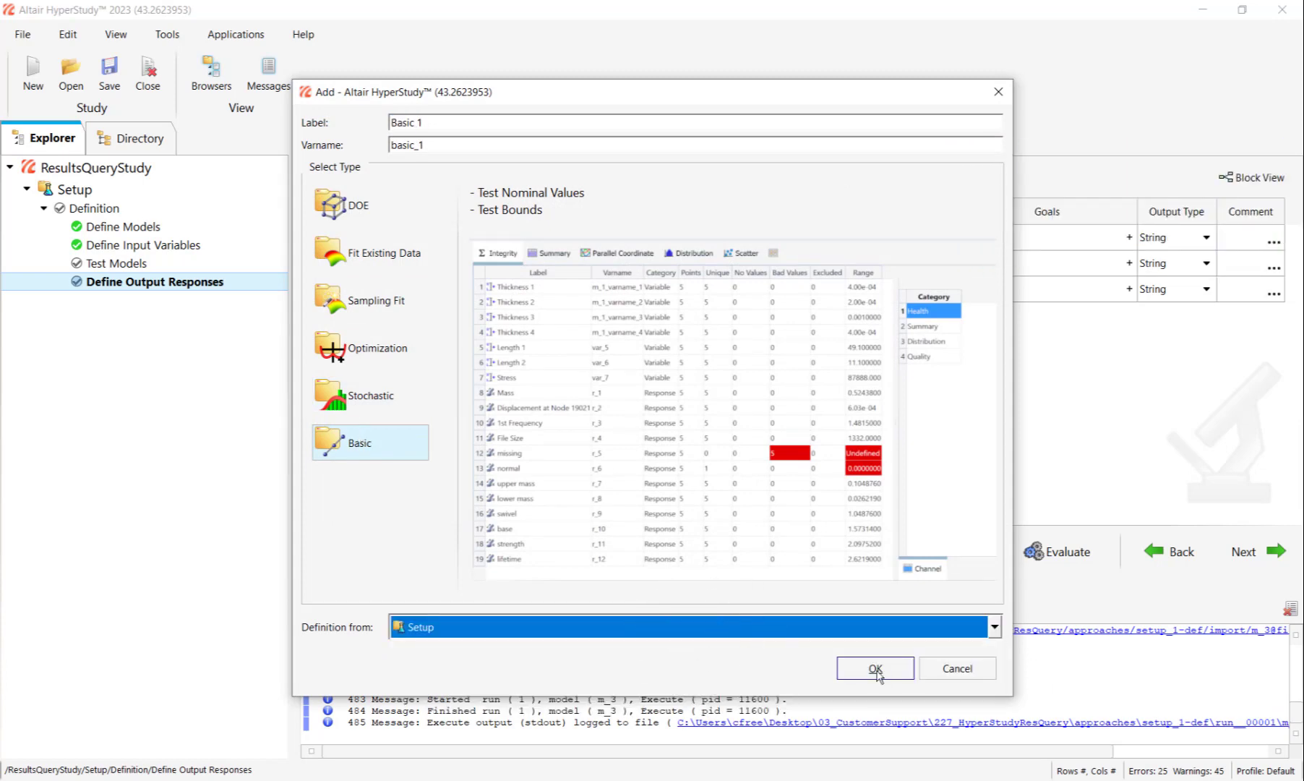
pyautogui.click(875, 668)
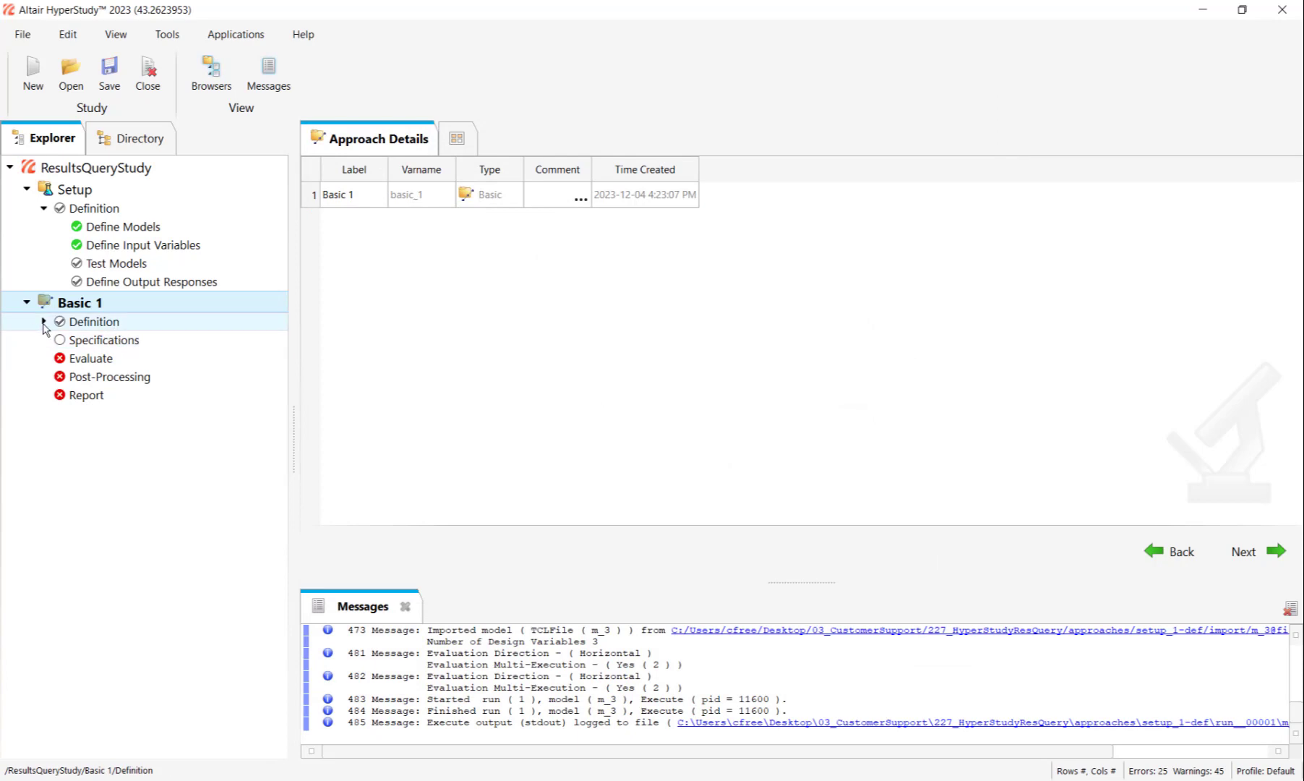
# Step: Set Basic 1's specification to Sweep with 4 runs and apply to generate the design
pyautogui.click(44, 321)
pyautogui.click(113, 360)
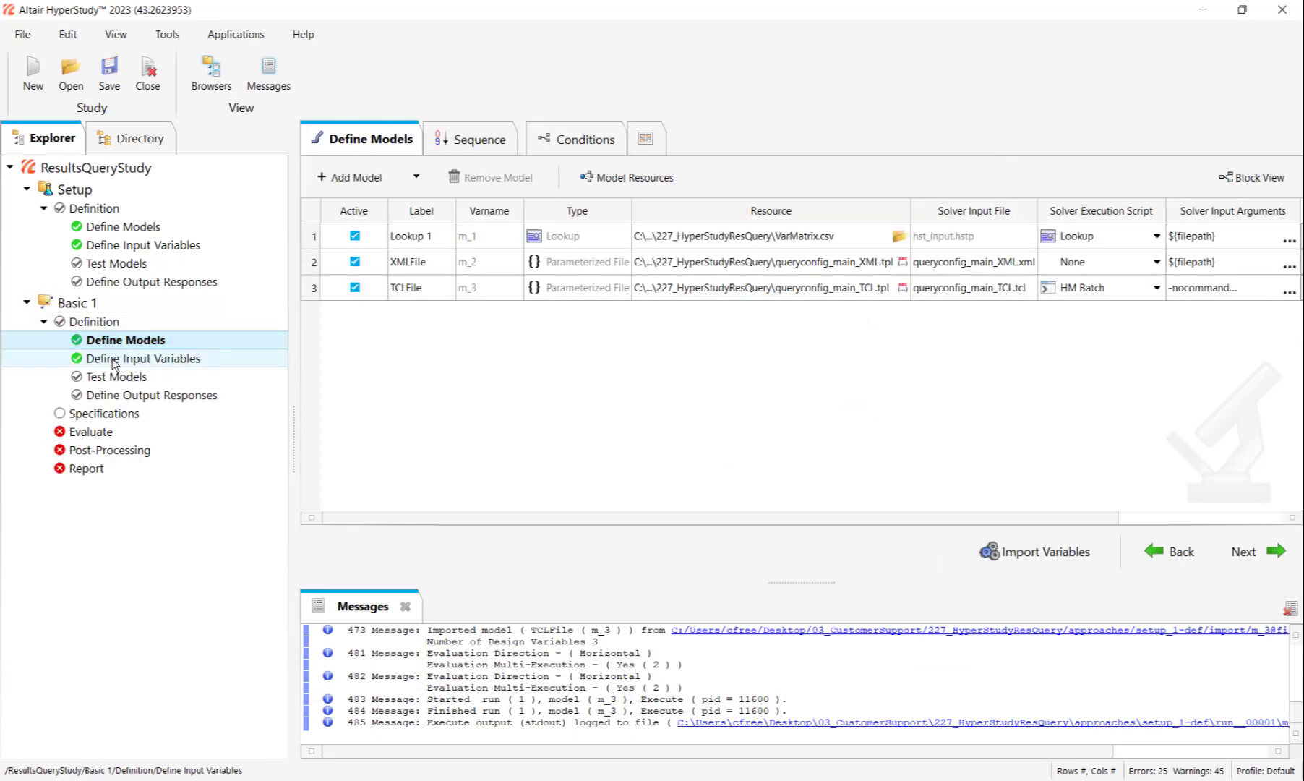
pyautogui.click(104, 415)
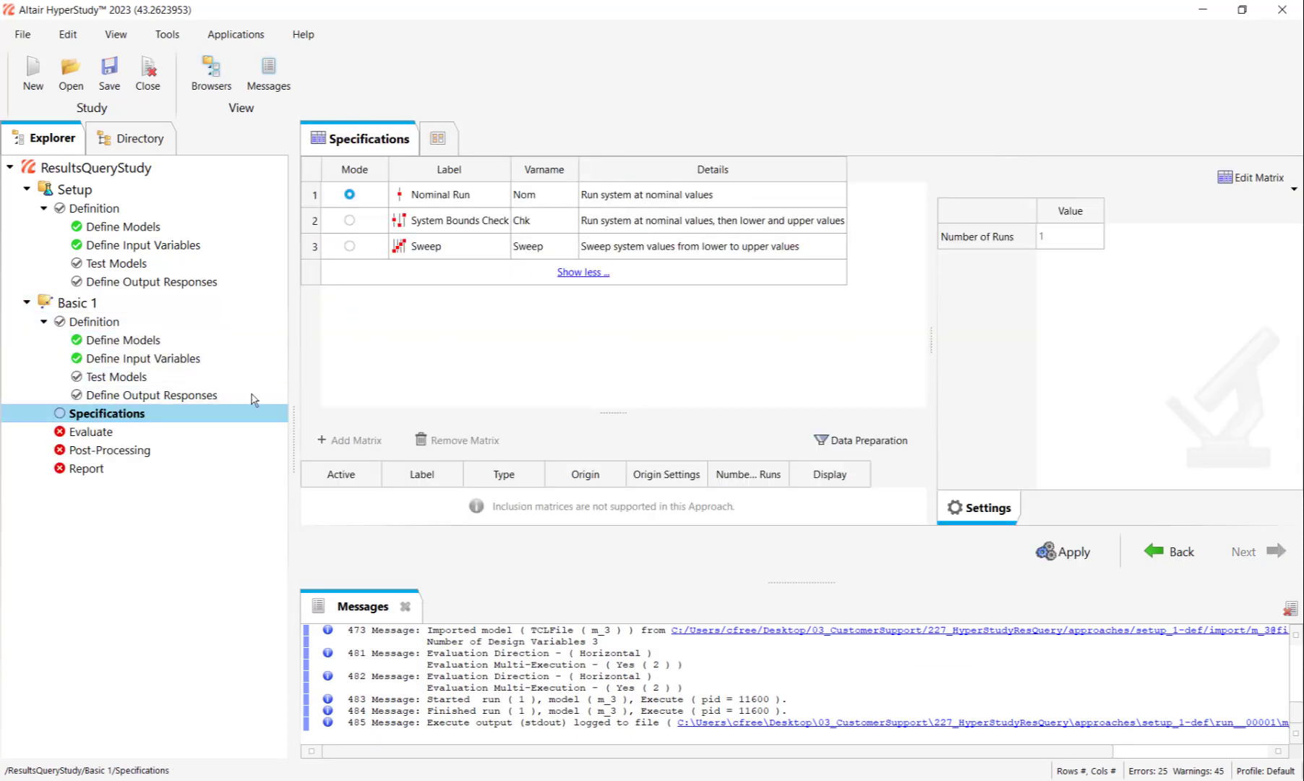
pyautogui.click(350, 247)
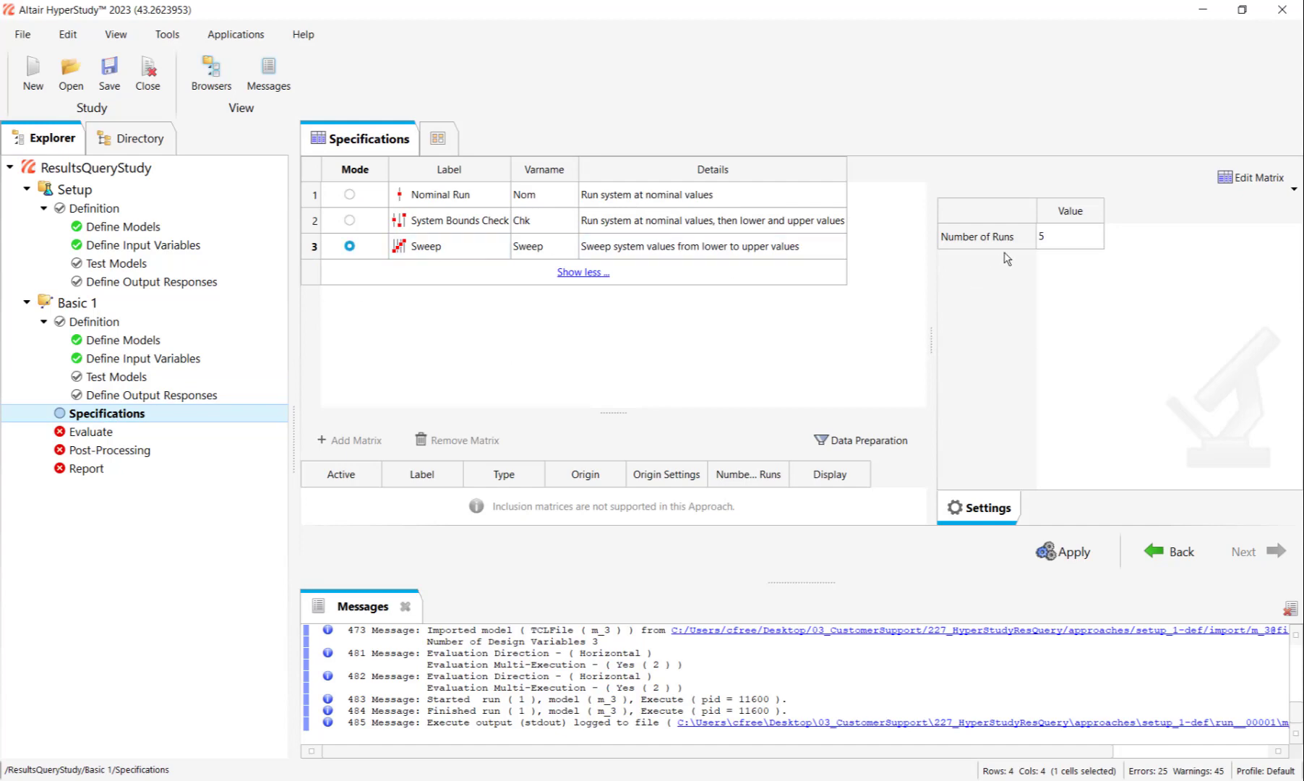
pyautogui.doubleClick(1058, 240)
pyautogui.write('4')
pyautogui.press('Return')
pyautogui.click(1057, 240)
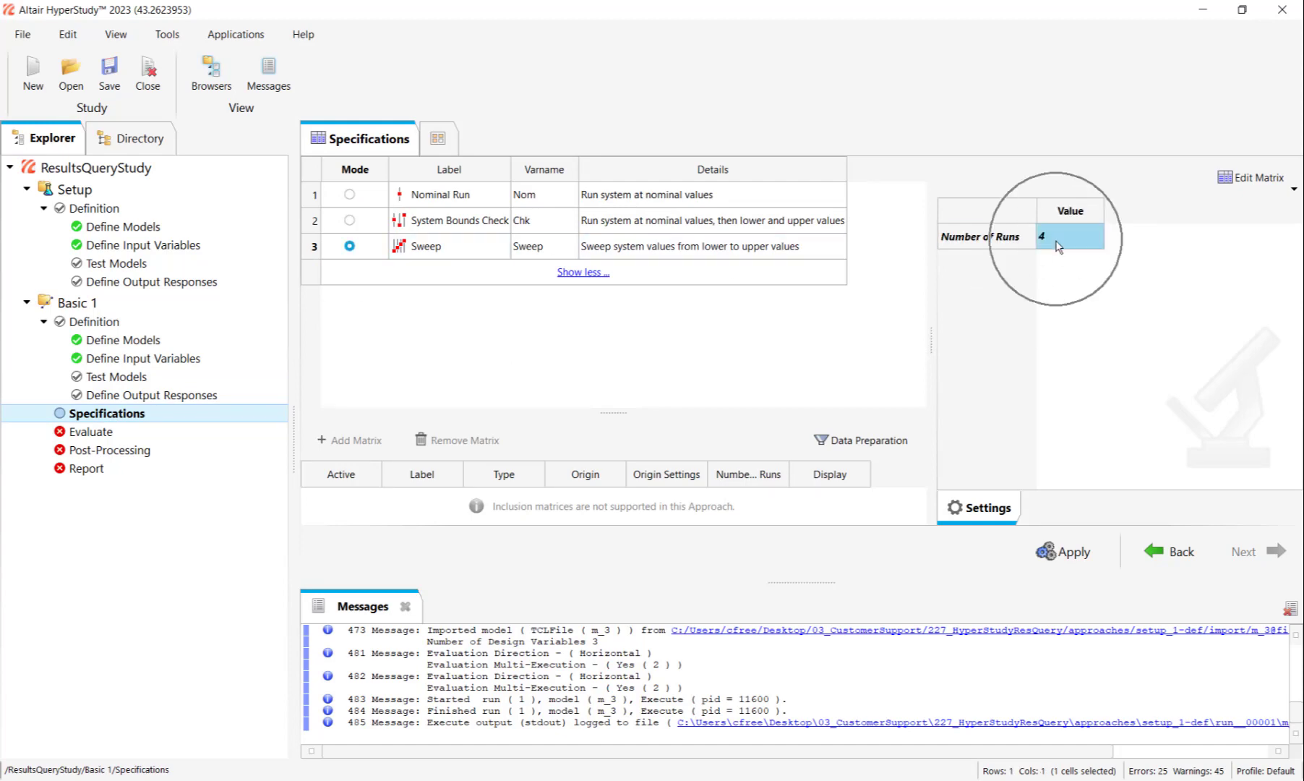
pyautogui.click(1080, 551)
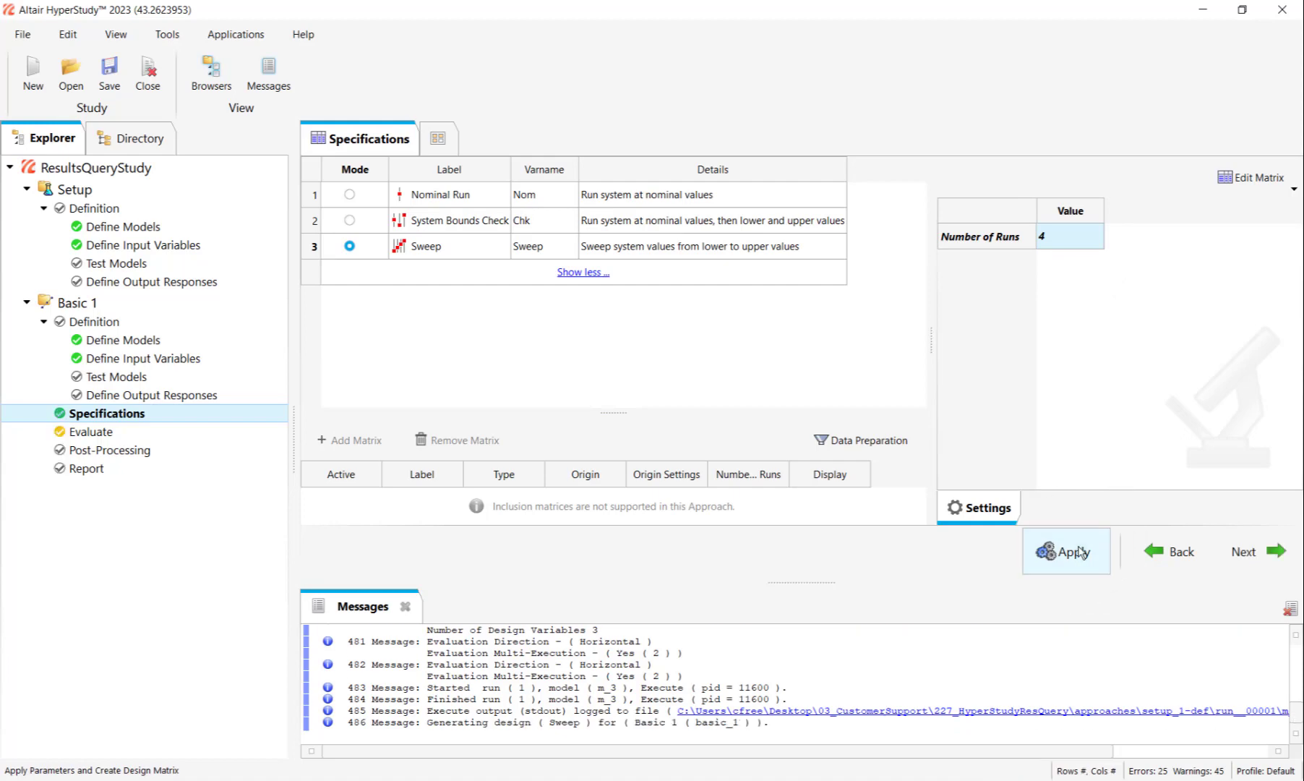
# Step: Evaluate all four Basic 1 sweep runs from the Evaluation Data tab, using 2 concurrent jobs
pyautogui.click(168, 433)
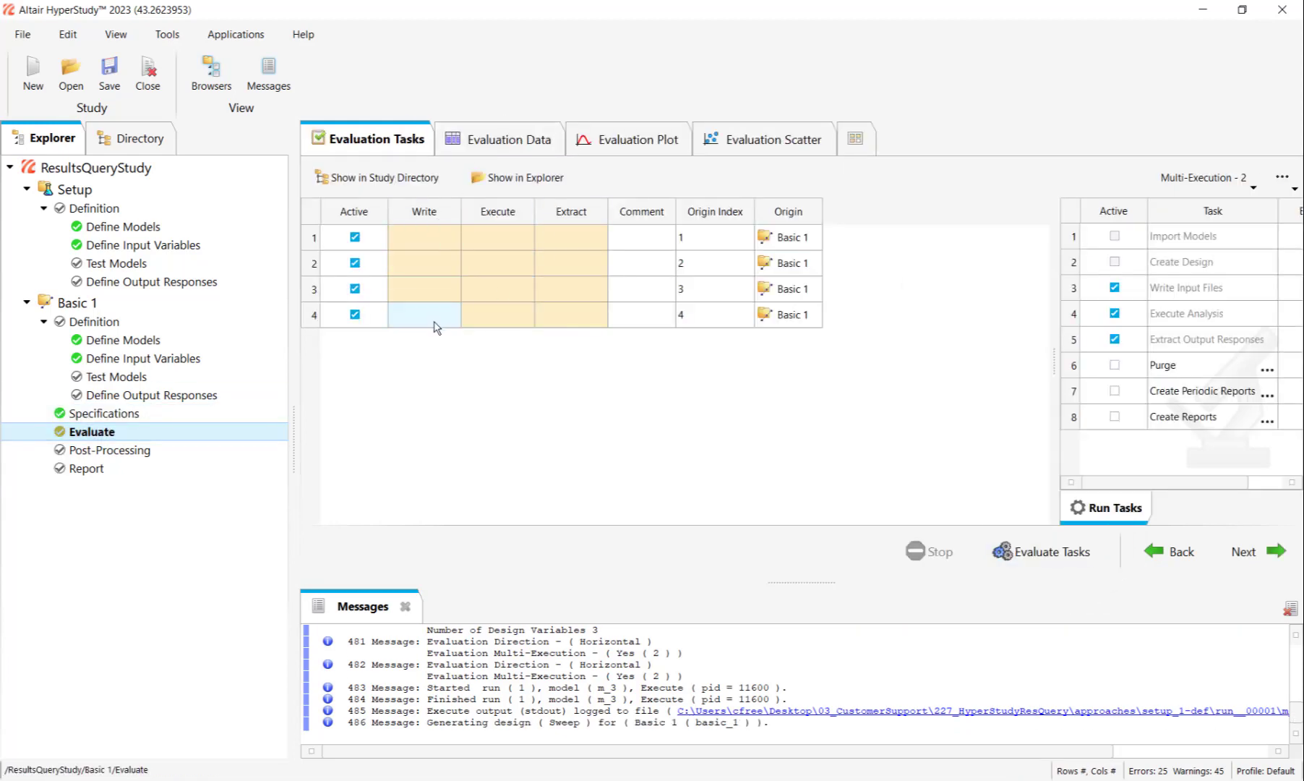
pyautogui.click(486, 133)
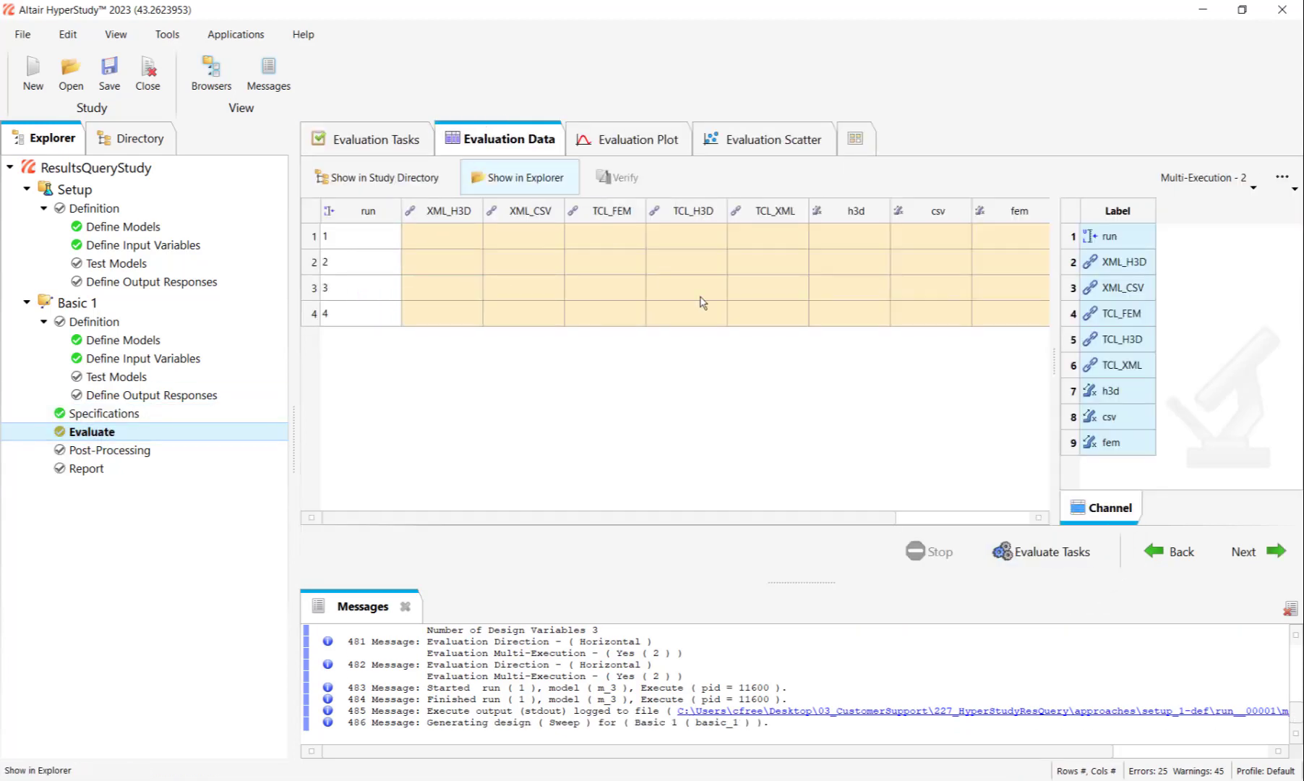
pyautogui.click(1031, 553)
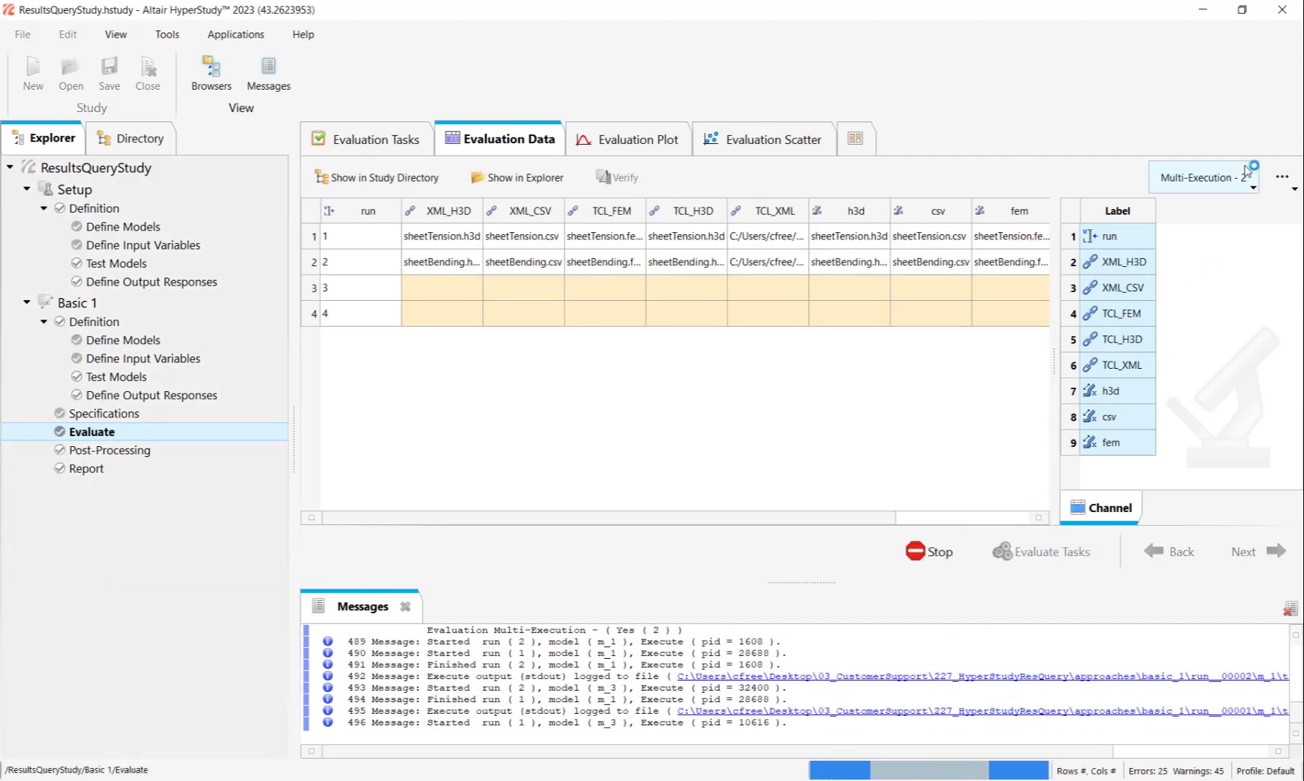
pyautogui.click(1254, 187)
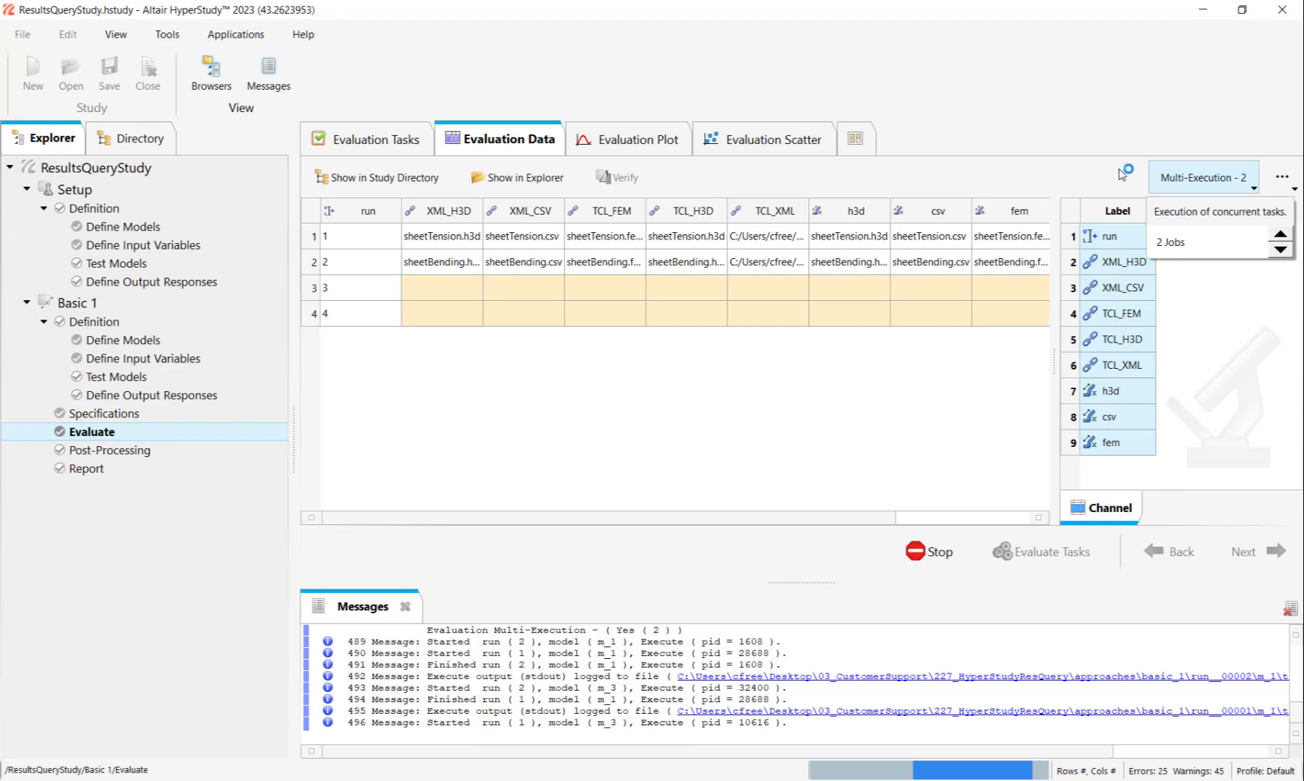
pyautogui.click(1122, 174)
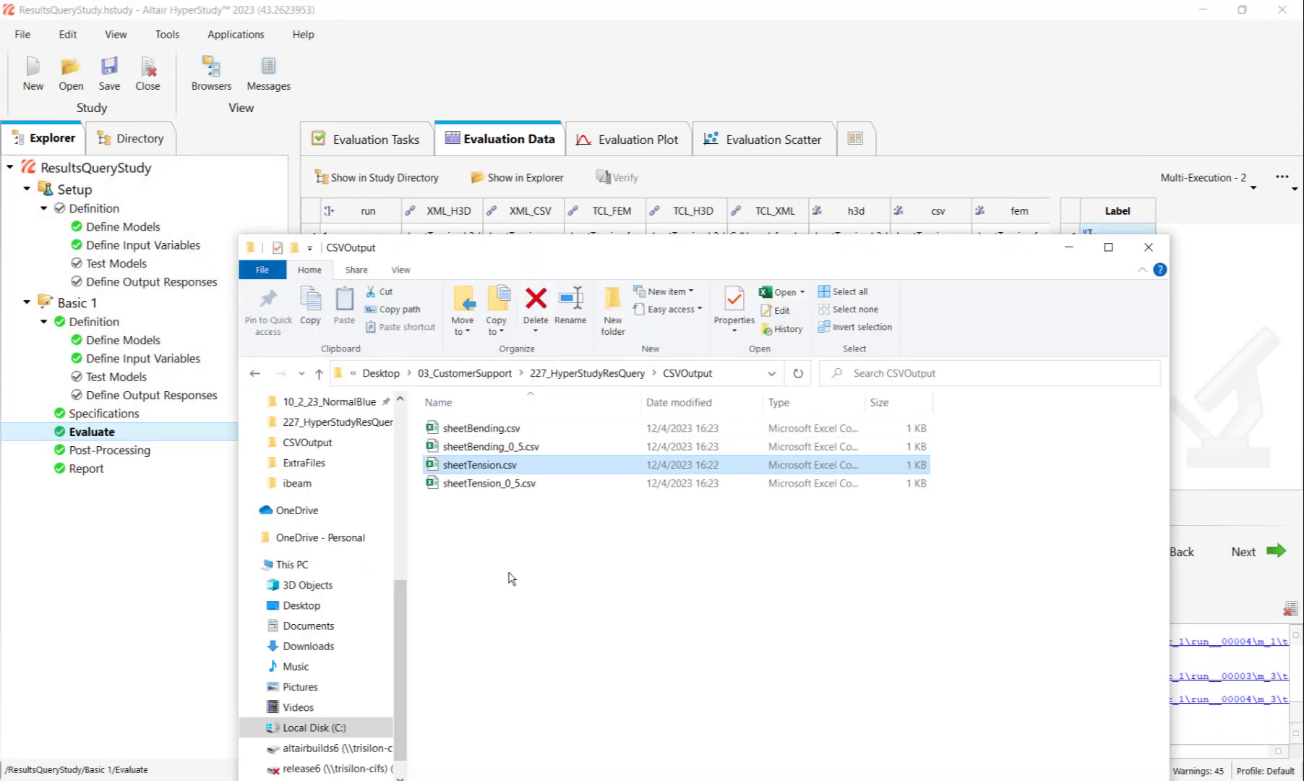
# Step: Select the four CSV files in CSVOutput: sheetBending, sheetBending_0_5, sheetTension, sheetTension_0_5
pyautogui.moveTo(509, 572); pyautogui.dragTo(519, 412)
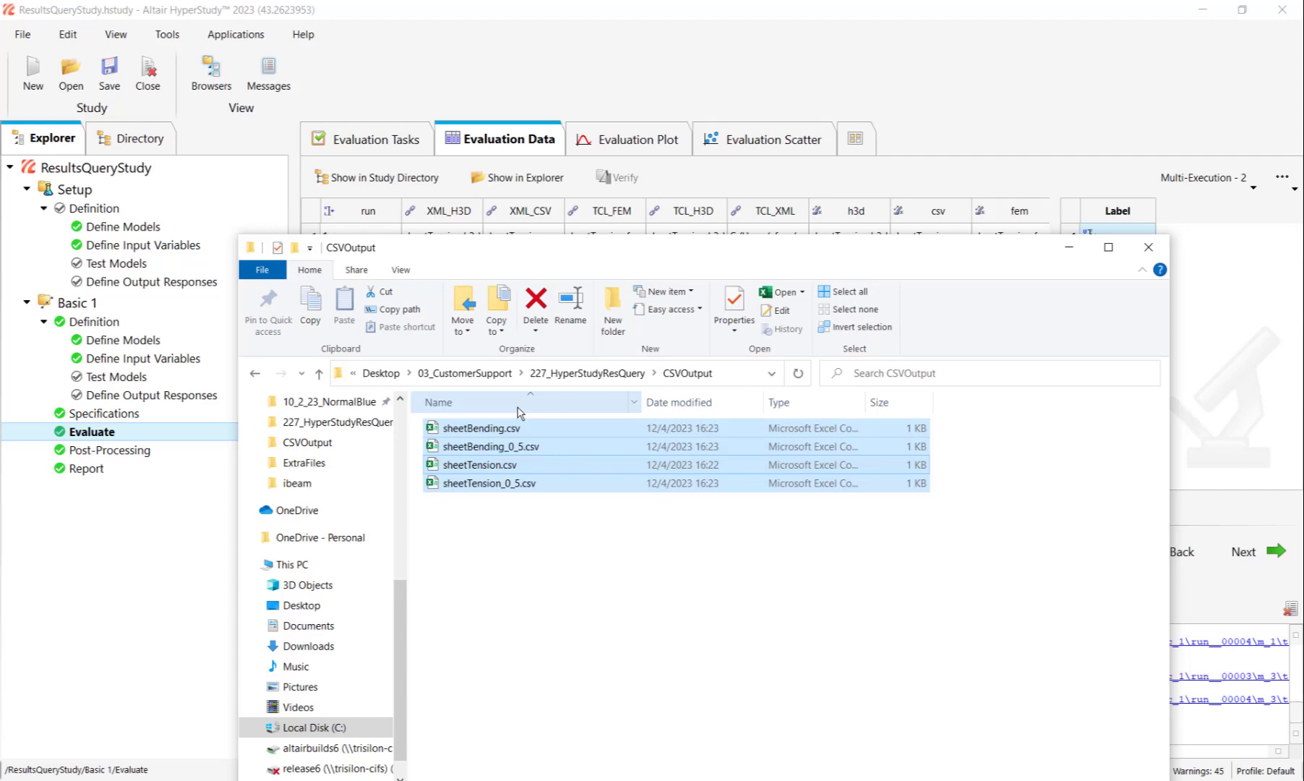